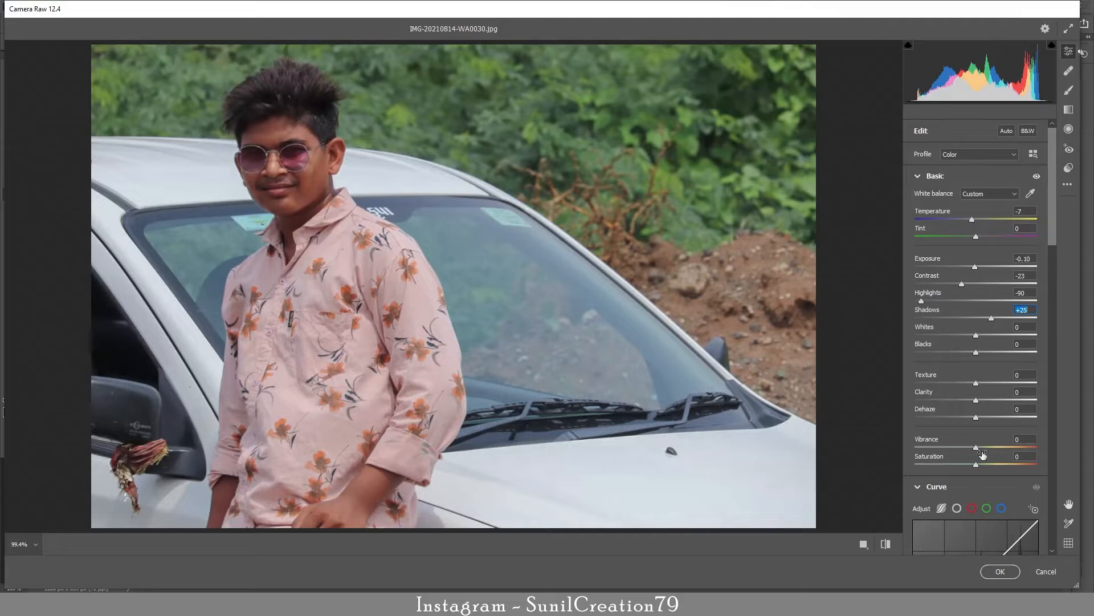
Step: Raise the vibrance and set the color mixer saturation to Reds -18, Oranges -8 and Yellows -23
drag(976, 448, 992, 450)
drag(1055, 277, 1054, 391)
click(952, 279)
mouse_move(976, 309)
mouse_down()
mouse_move(964, 309)
mouse_move(959, 343)
mouse_move(971, 328)
mouse_up()
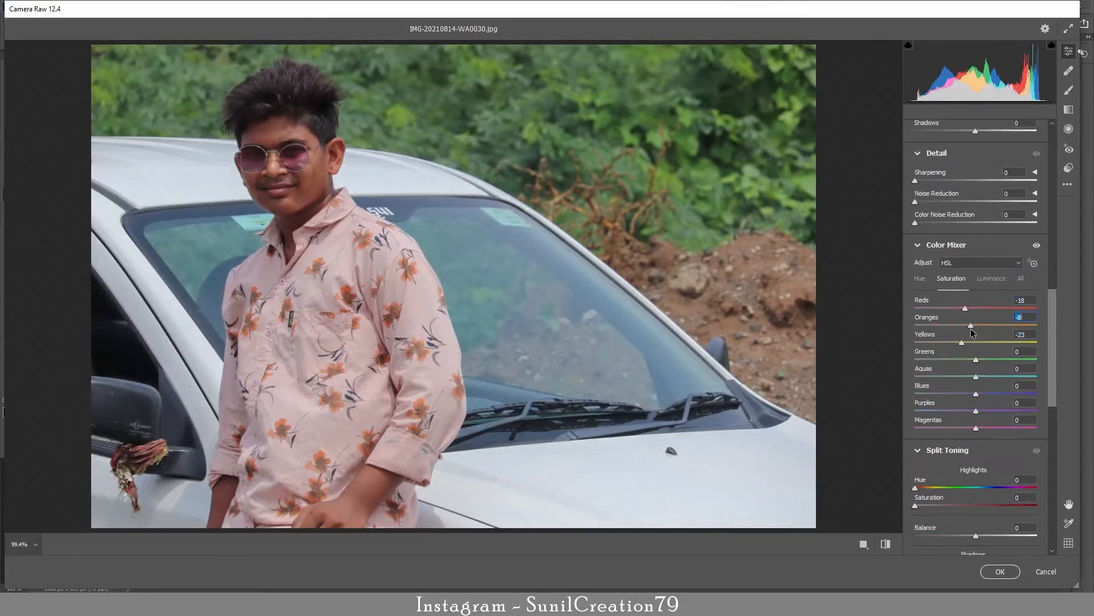
Step: Set the color mixer hues to Reds +32, Oranges +9, Yellows -9, Blues -13 and Purples -12, and apply the Camera Raw adjustments
click(923, 281)
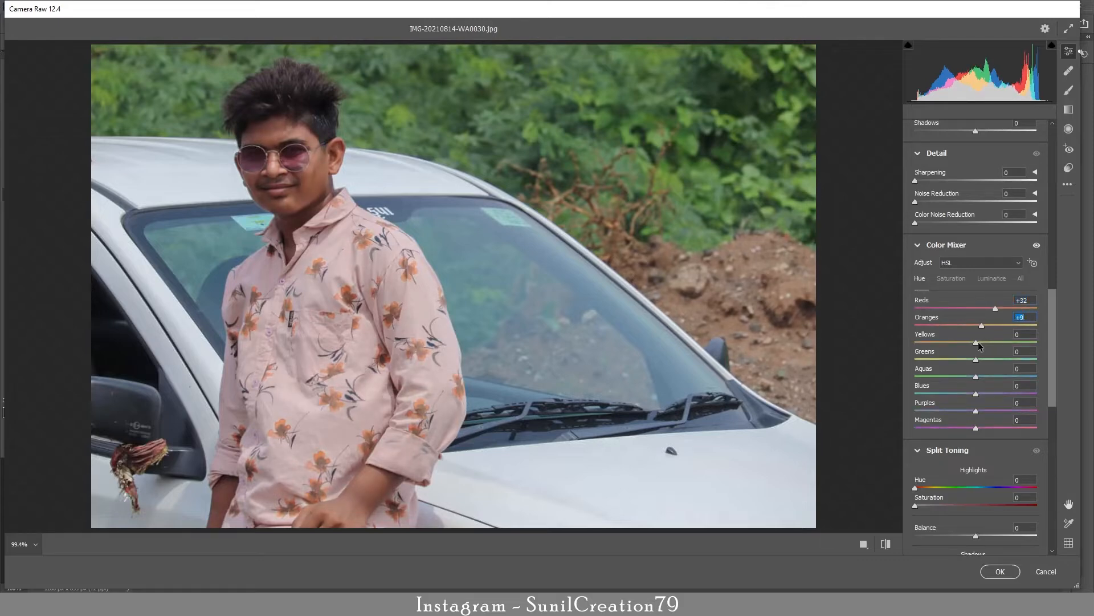
drag(967, 344, 971, 343)
drag(976, 394, 968, 394)
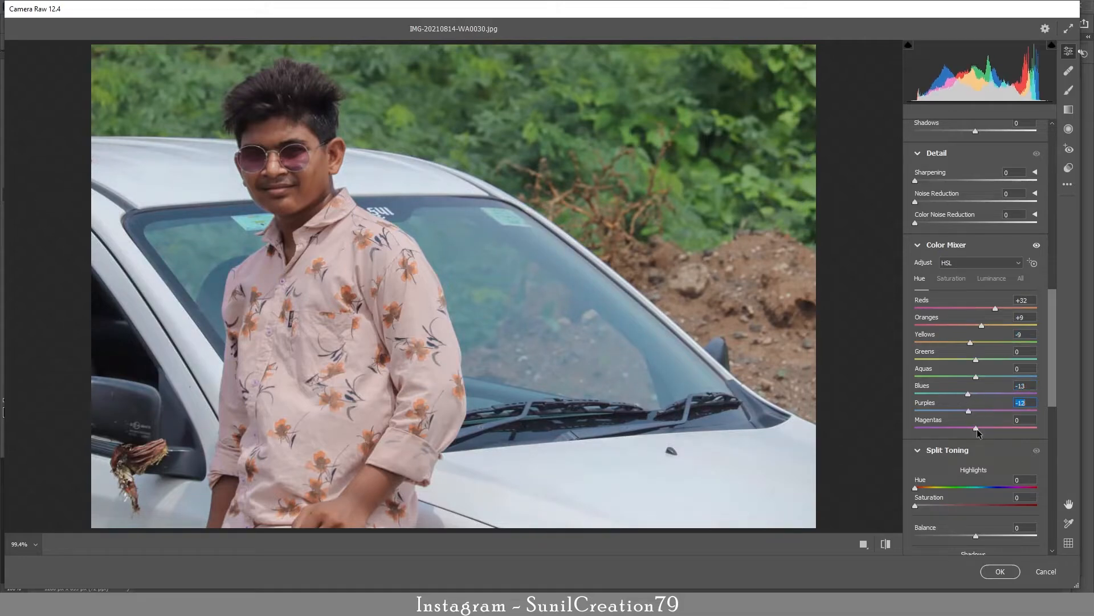
scroll(979, 433, down, 10)
mouse_move(976, 543)
mouse_down()
mouse_move(998, 544)
mouse_move(968, 527)
mouse_up()
click(1001, 568)
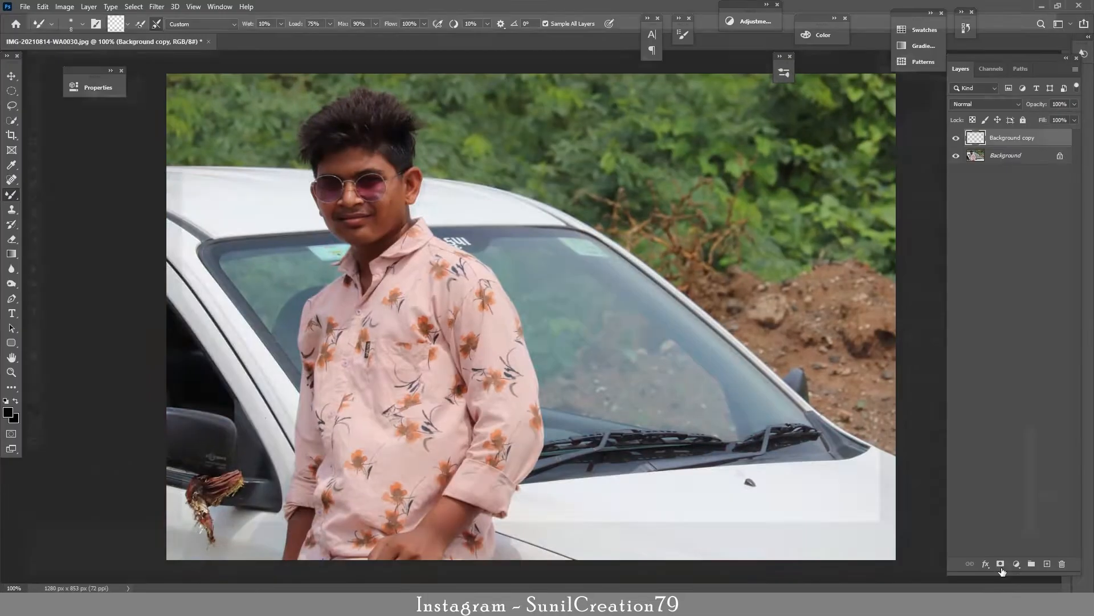
Step: Crop the photo around the subject to a 4:5 portrait ratio
click(12, 136)
drag(895, 332, 728, 348)
click(137, 24)
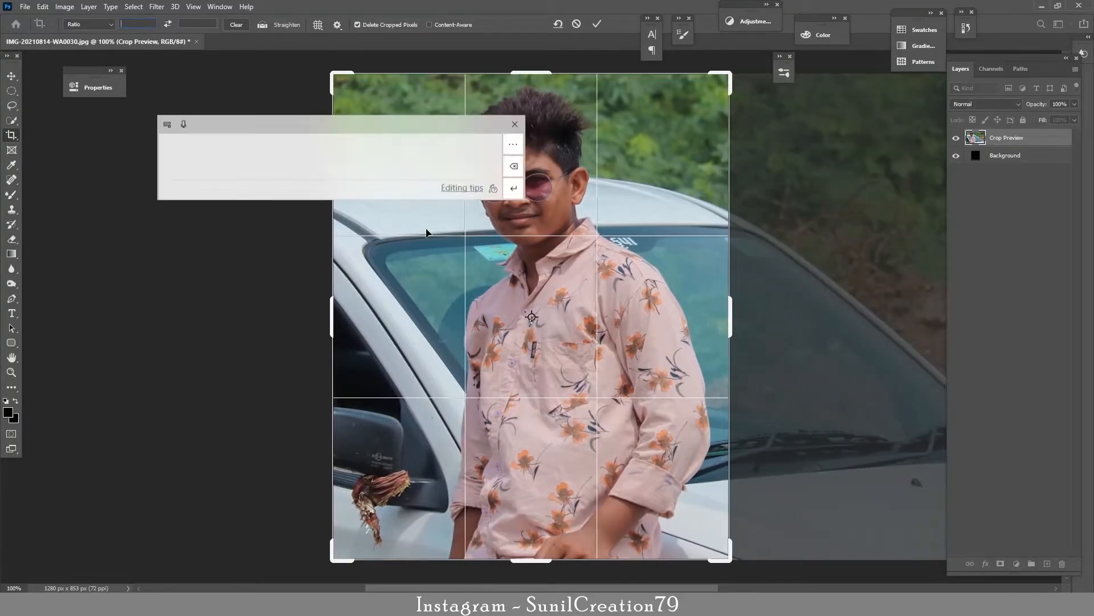
text(4)
click(198, 24)
text(5)
key(Return)
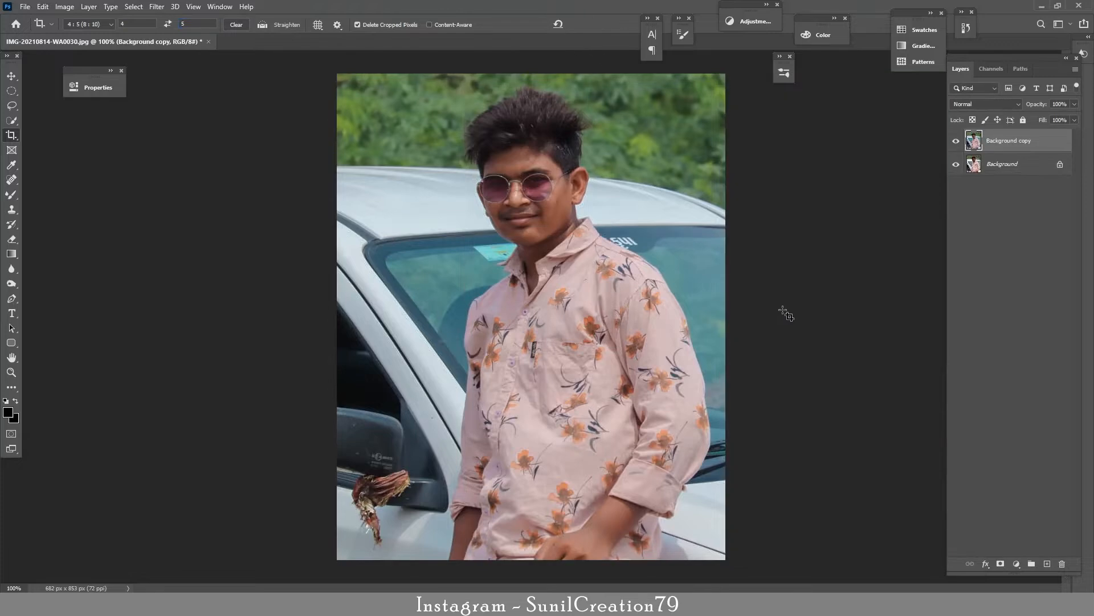
Step: Retouch the skin on the face with the Spot Healing Brush, reducing the brush size to 10
key(j)
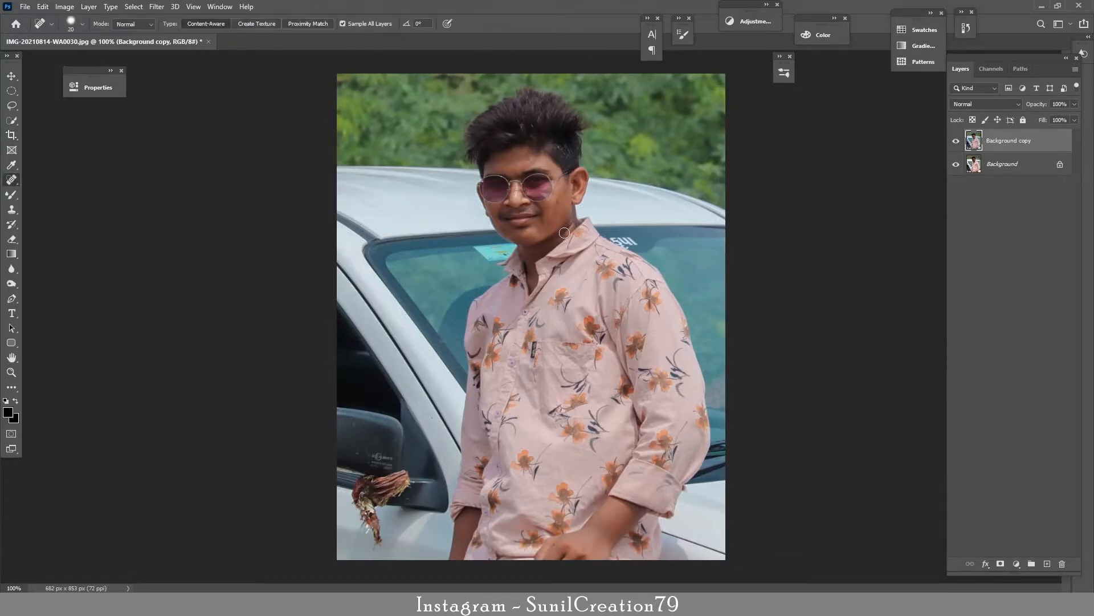
scroll(564, 232, up, 4)
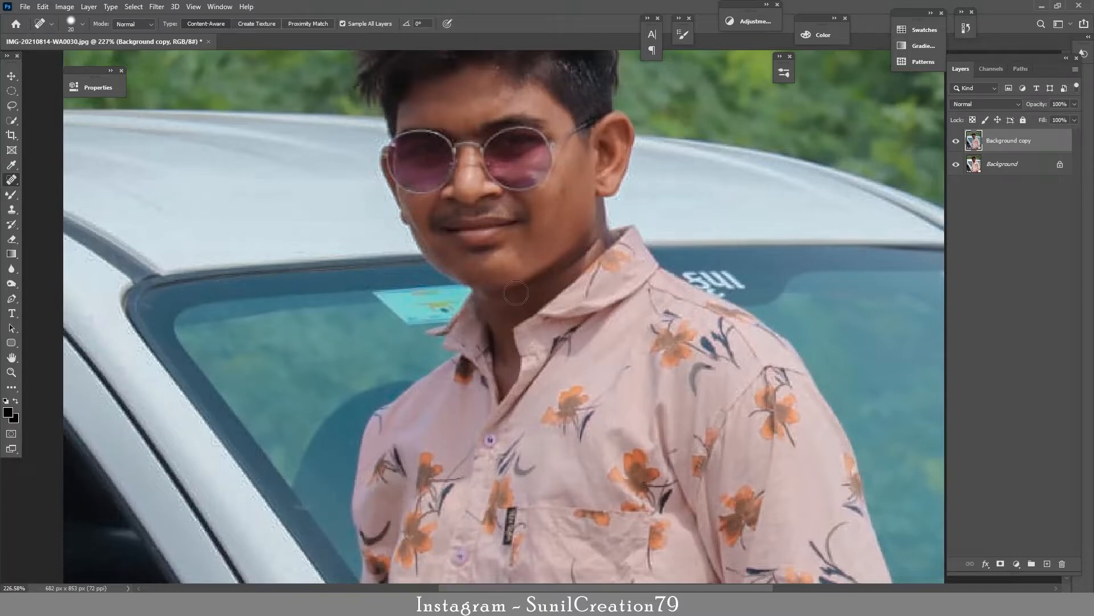
key(bracketleft)
key(bracketleft)
key(ctrl+0)
Step: Duplicate the Background copy layer and apply a High Pass filter to the duplicate
key(ctrl+j)
click(157, 6)
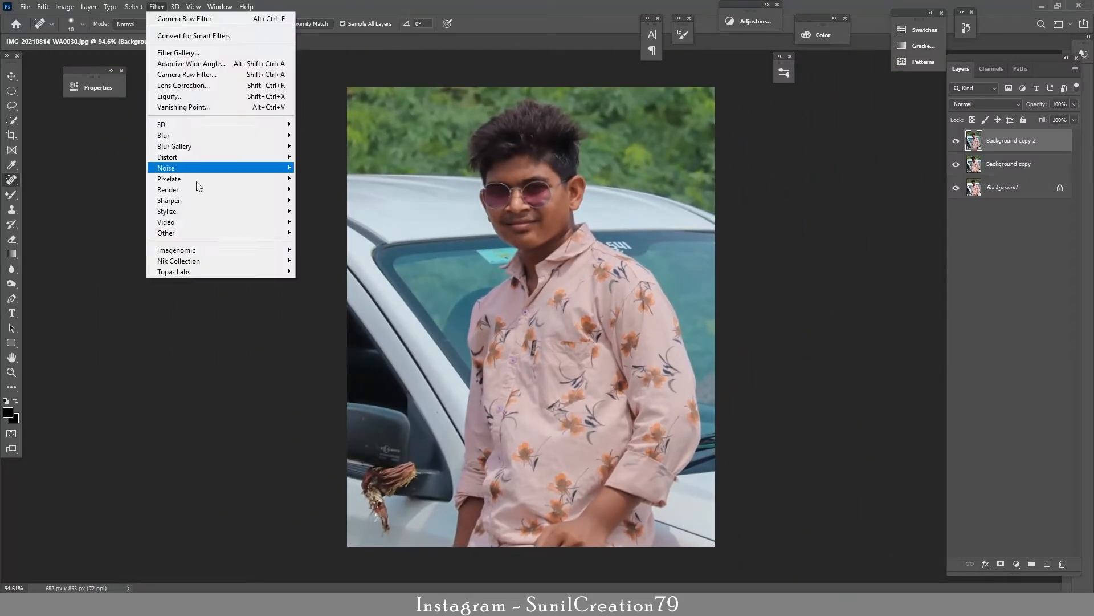
mouse_move(205, 233)
click(327, 240)
key(Return)
Step: Blend the High Pass layer in Overlay mode, compare its effect, and stamp all visible layers into a new layer
drag(524, 190, 574, 193)
click(986, 104)
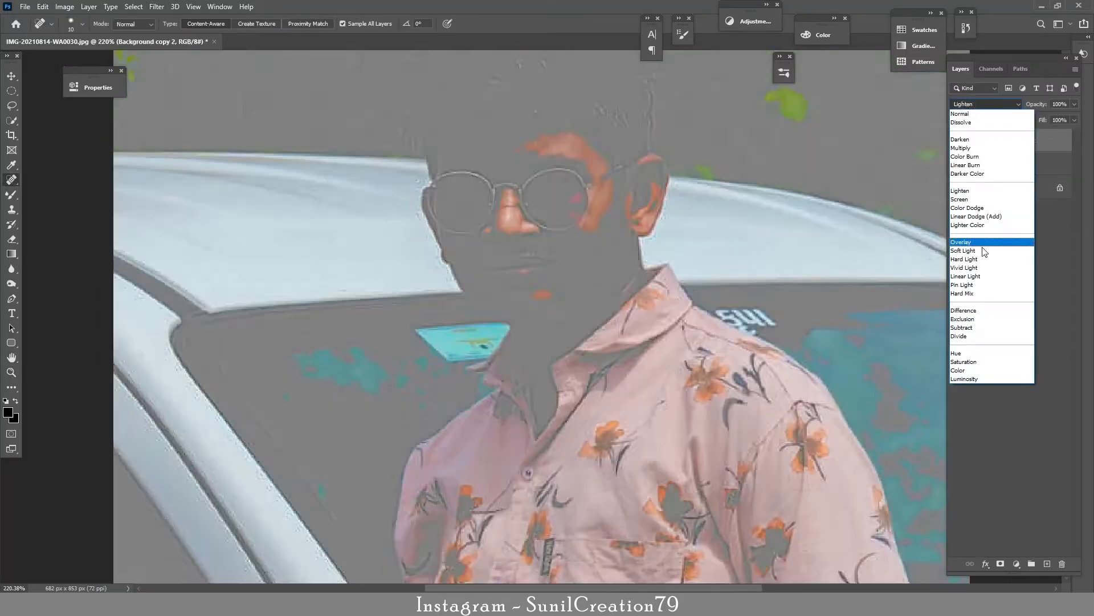
click(984, 245)
click(956, 142)
click(956, 141)
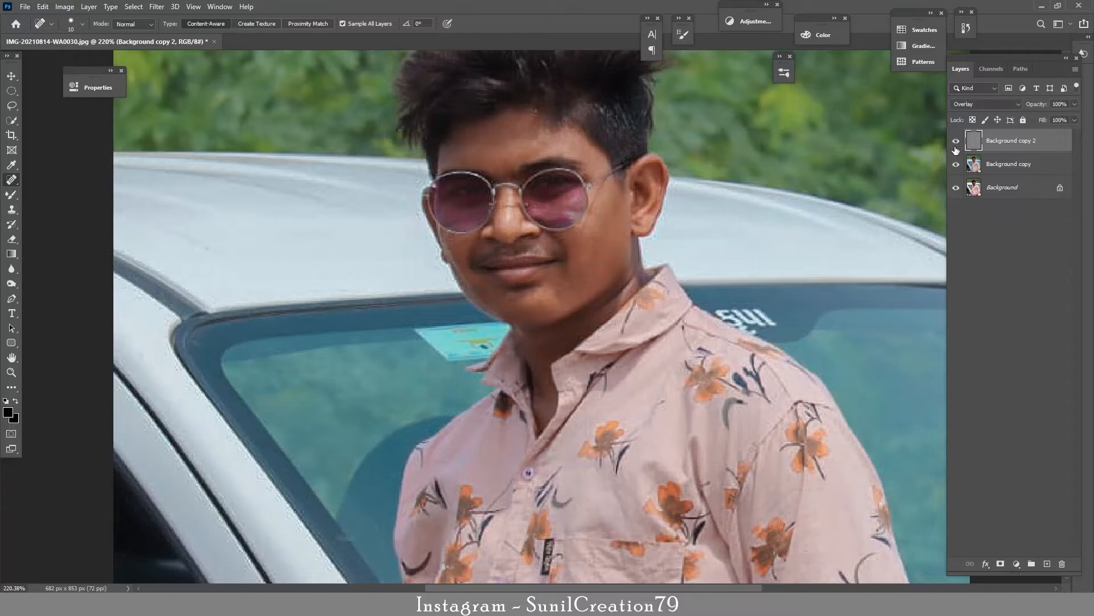
key(ctrl+0)
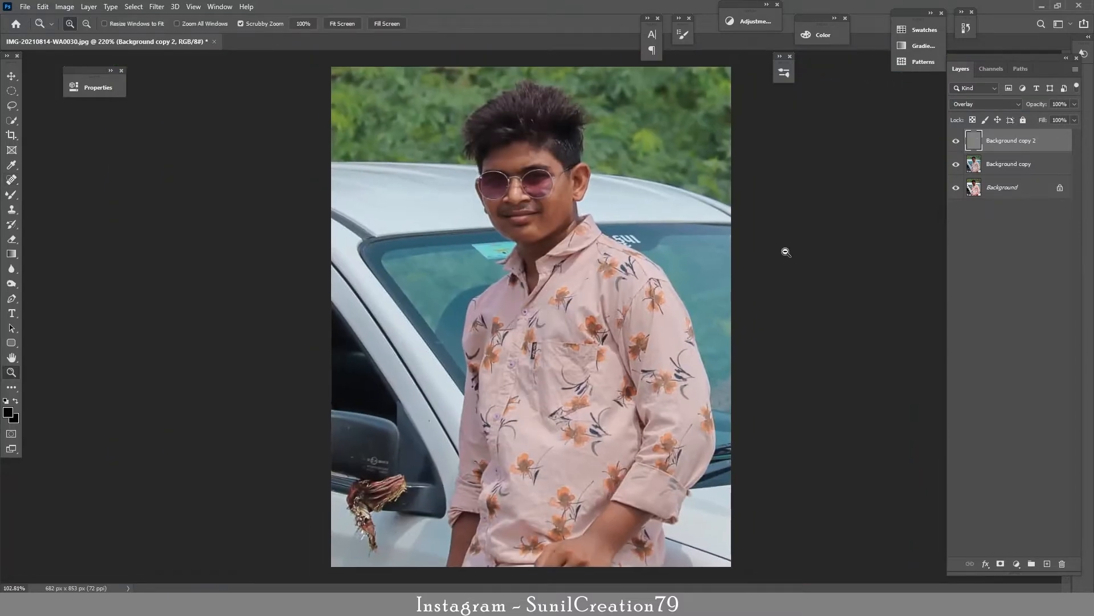
key(ctrl+alt+shift+e)
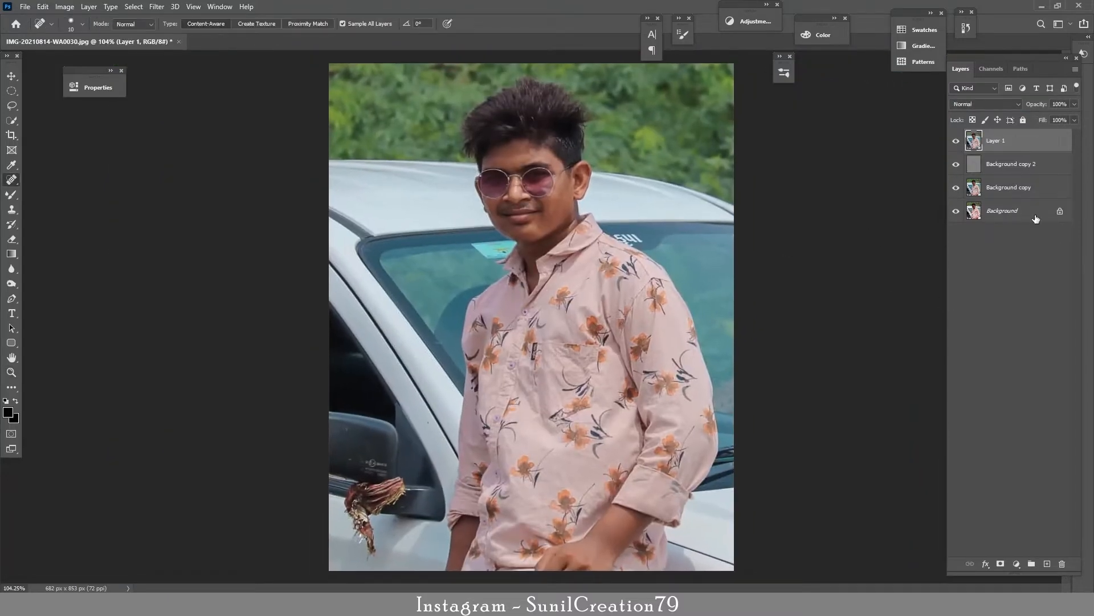
Step: Start a pen path at the shirt's lower right hem and trace it up around the rolled cuff
key(z)
drag(684, 493, 741, 538)
key(j)
scroll(735, 456, down, 3)
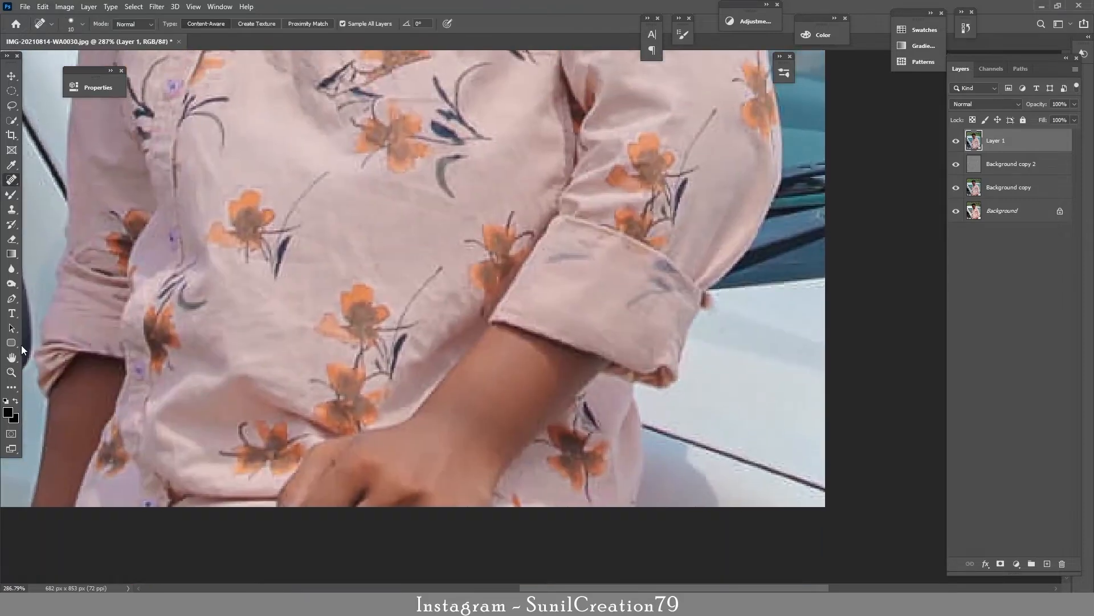
click(11, 298)
click(635, 507)
drag(639, 482, 646, 466)
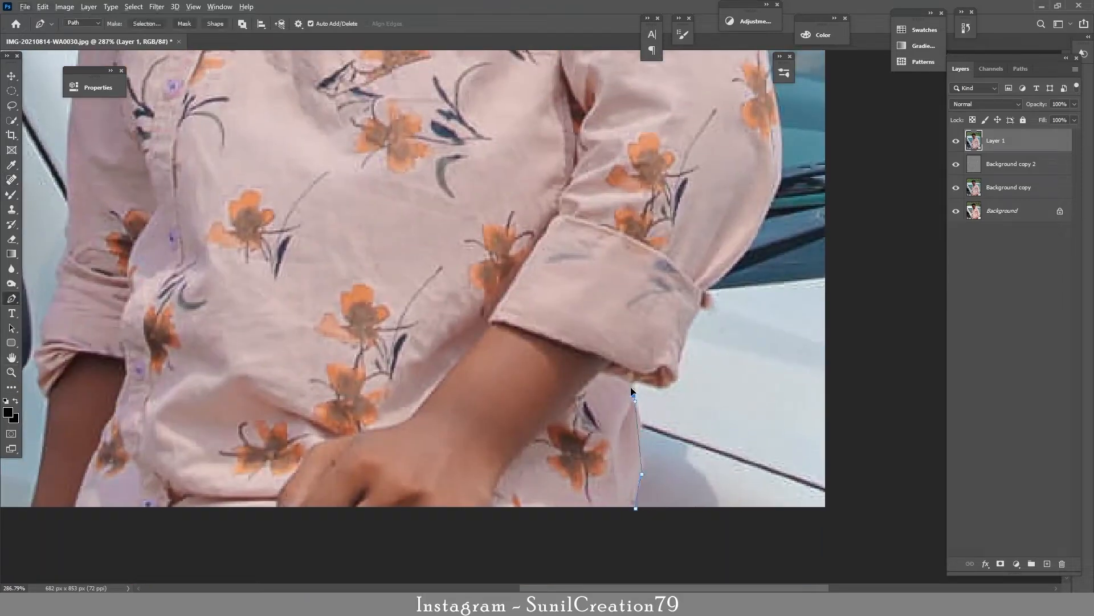
drag(634, 396, 641, 410)
drag(679, 368, 681, 351)
click(679, 361)
click(688, 327)
click(700, 307)
drag(699, 303, 735, 328)
click(738, 316)
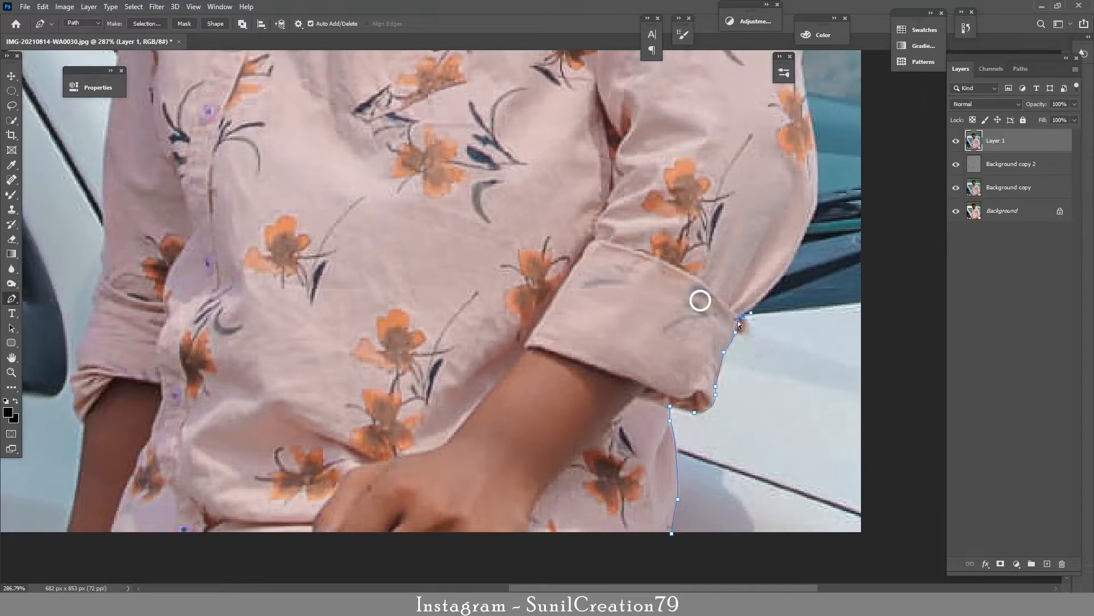
Step: Continue the pen path up the right sleeve, over the shoulder and around the collar to the neck
drag(786, 269, 804, 235)
drag(812, 220, 817, 334)
scroll(816, 343, up, 10)
click(795, 293)
drag(752, 249, 734, 234)
drag(664, 202, 643, 194)
drag(615, 159, 725, 317)
click(706, 304)
click(693, 277)
drag(658, 284, 648, 281)
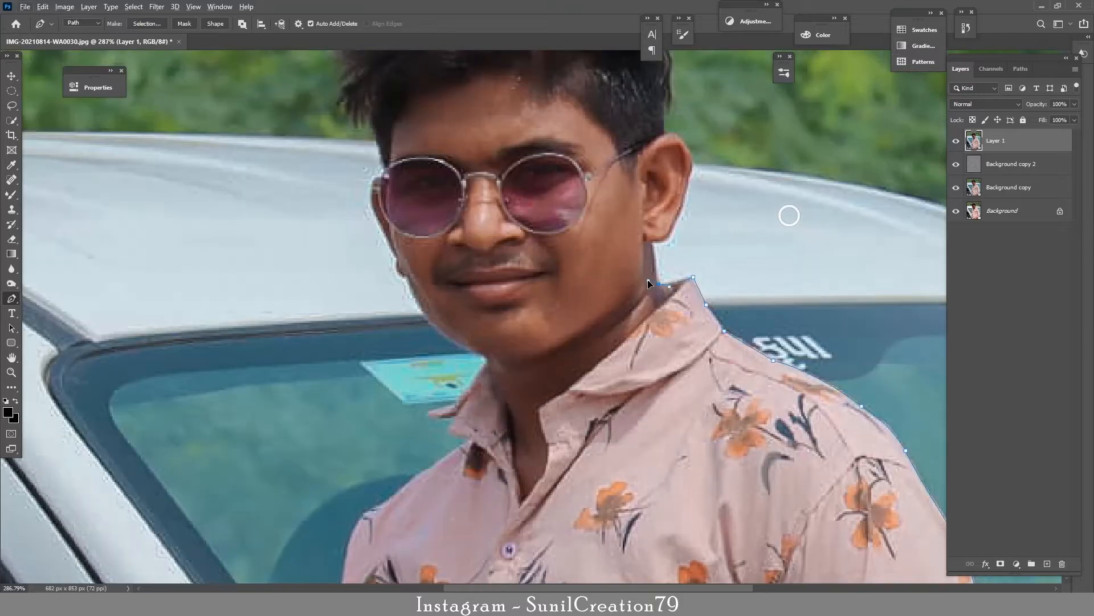
Step: Extend the pen path around the ear and up the right side of the hair toward its crown
scroll(659, 262, up, 3)
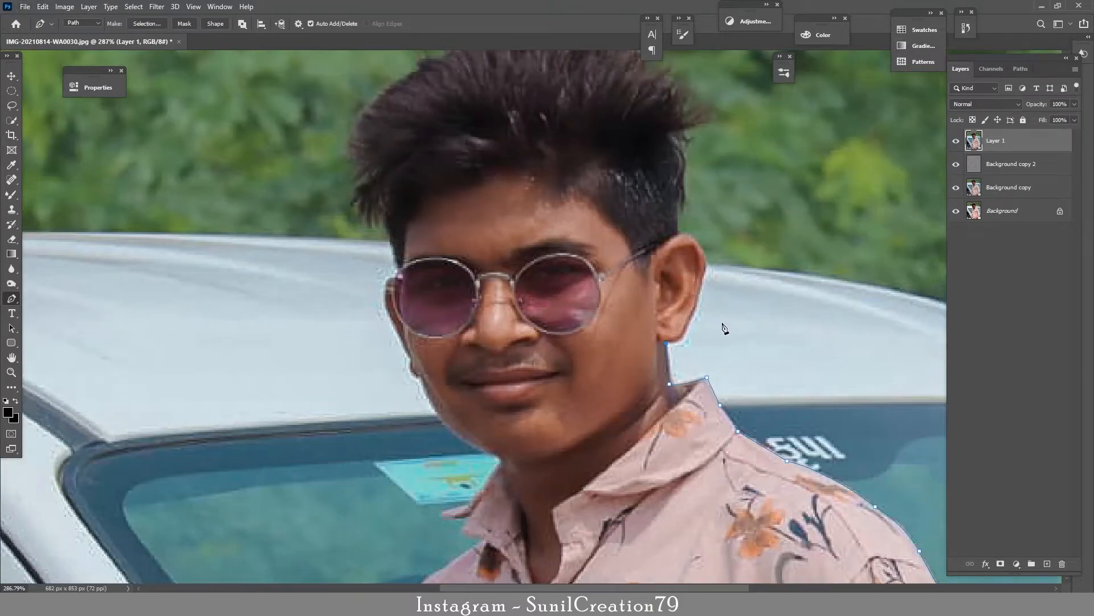
click(702, 275)
drag(693, 239, 689, 235)
click(676, 235)
click(678, 194)
drag(673, 136, 694, 260)
drag(690, 226, 670, 197)
alt+click(691, 226)
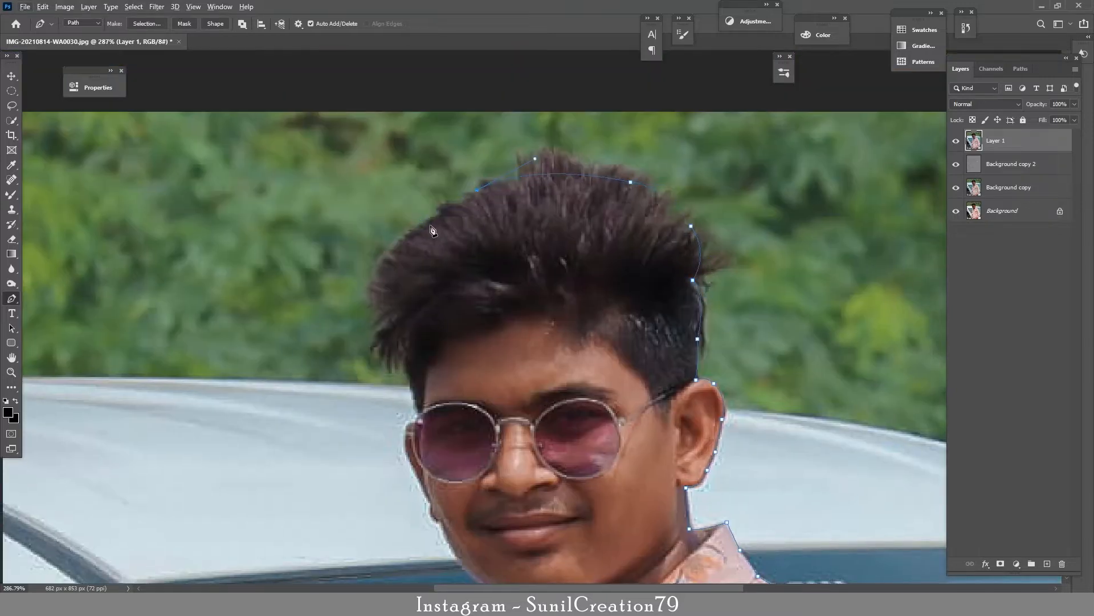
Step: Trace the pen path down the left side of the hair, past the sunglasses and along the cheek
click(405, 357)
click(416, 399)
click(418, 414)
drag(416, 416, 486, 327)
click(487, 332)
click(475, 349)
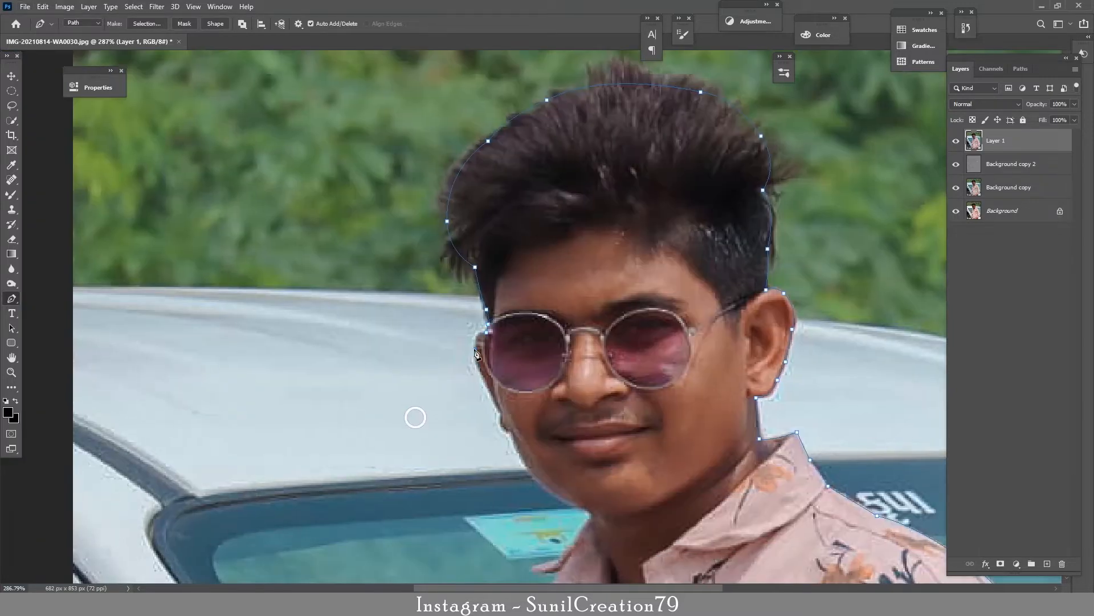
click(497, 402)
drag(497, 408, 568, 321)
click(573, 333)
drag(585, 344, 595, 344)
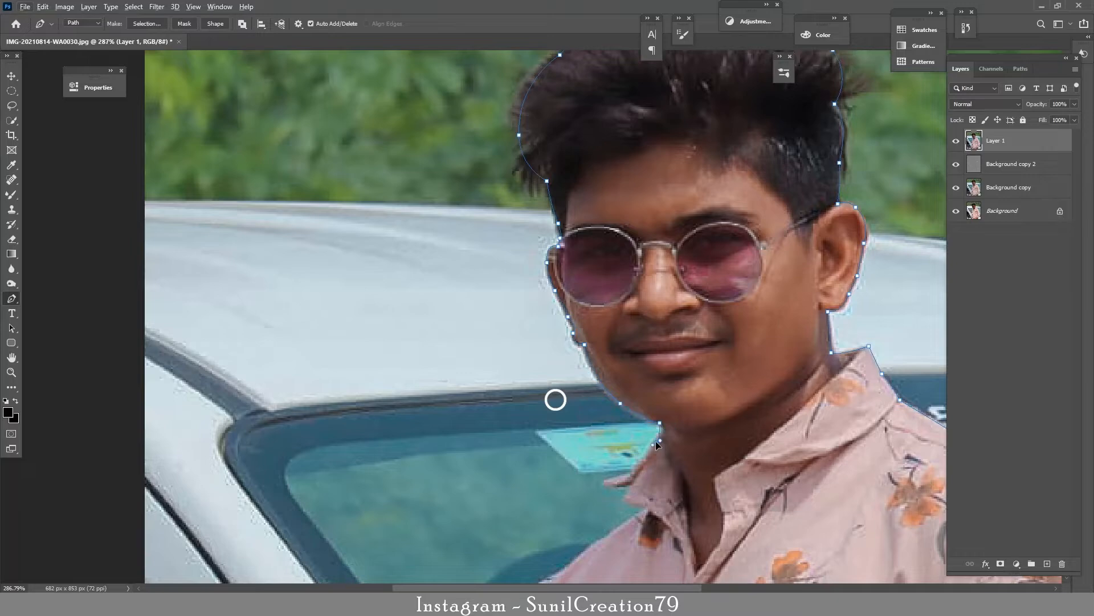
Step: Carry the pen path from the chin around the left side of the collar onto the shoulder
drag(655, 443, 647, 322)
click(623, 354)
click(595, 360)
click(624, 362)
drag(636, 384, 721, 274)
click(675, 302)
drag(591, 394, 660, 238)
click(651, 302)
Step: Trace the pen path over the left shoulder and down the outer edge of the sleeve
drag(659, 364, 677, 259)
click(679, 307)
click(667, 393)
click(659, 480)
click(662, 529)
drag(663, 529, 621, 328)
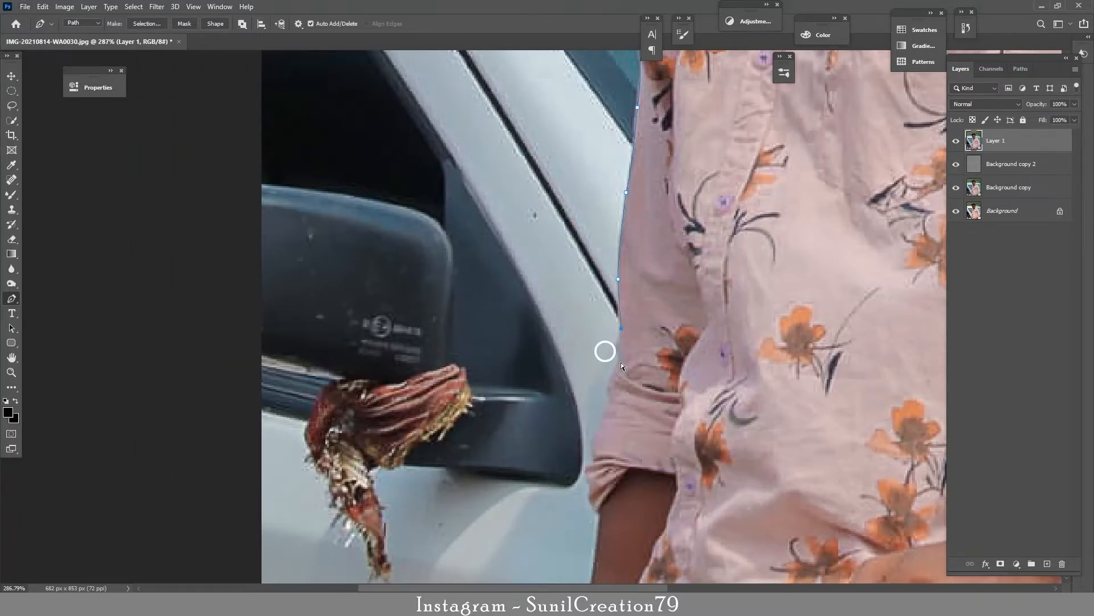
Step: Continue the pen path around the left rolled cuff and down the forearm
click(620, 361)
drag(611, 397, 609, 407)
click(601, 420)
drag(591, 461, 590, 470)
drag(591, 470, 634, 328)
drag(632, 343, 638, 361)
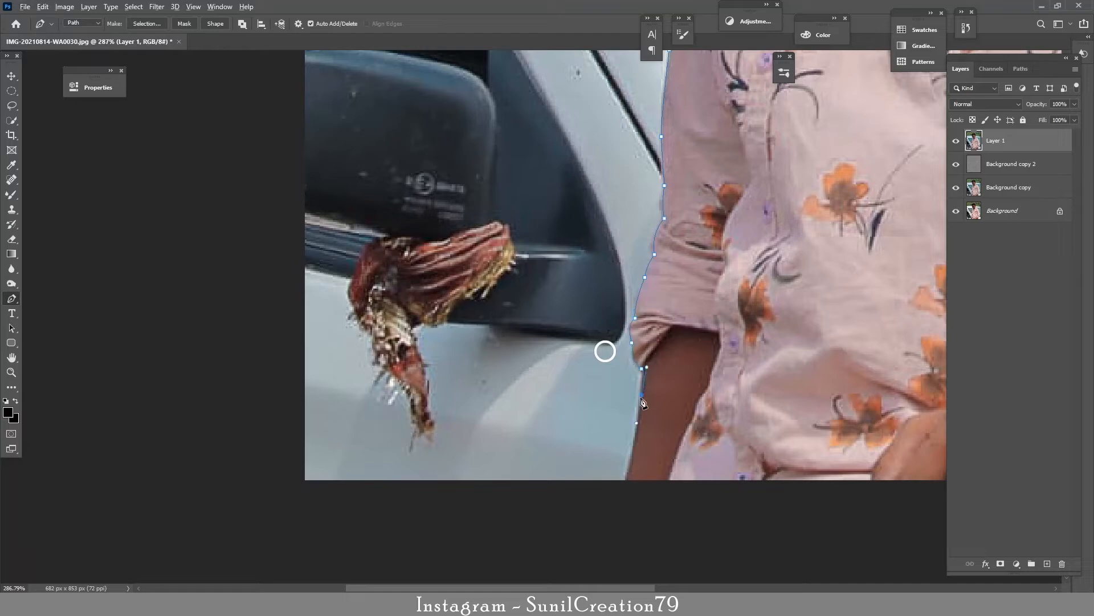
Step: Close the path along the photo's lower edge, convert it to a selection and mask Layer 1 with it
alt+click(622, 488)
drag(674, 480, 241, 416)
click(795, 420)
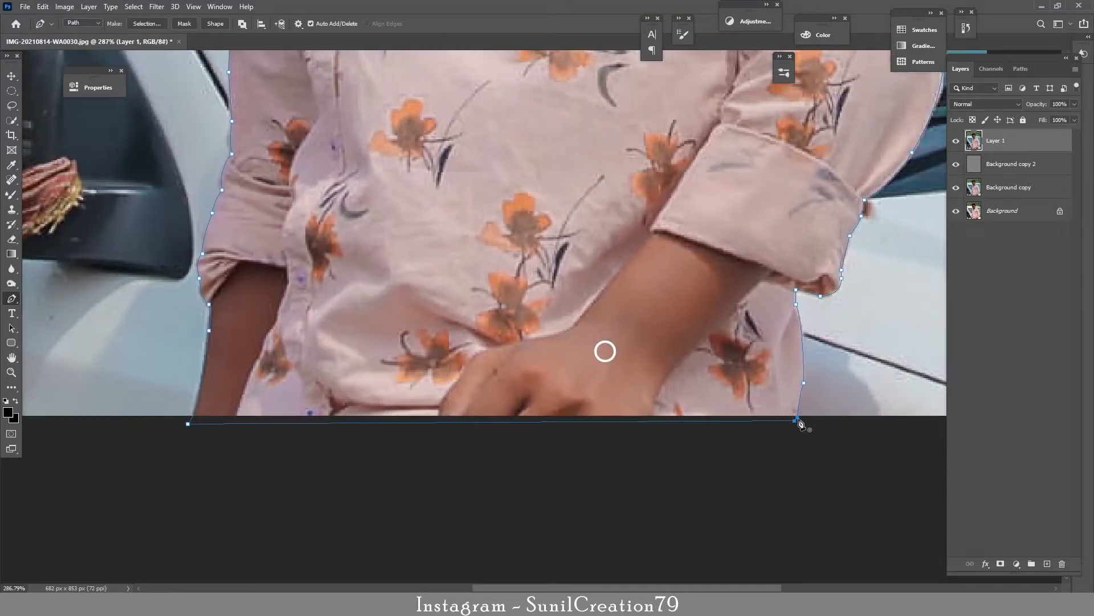
key(ctrl+Return)
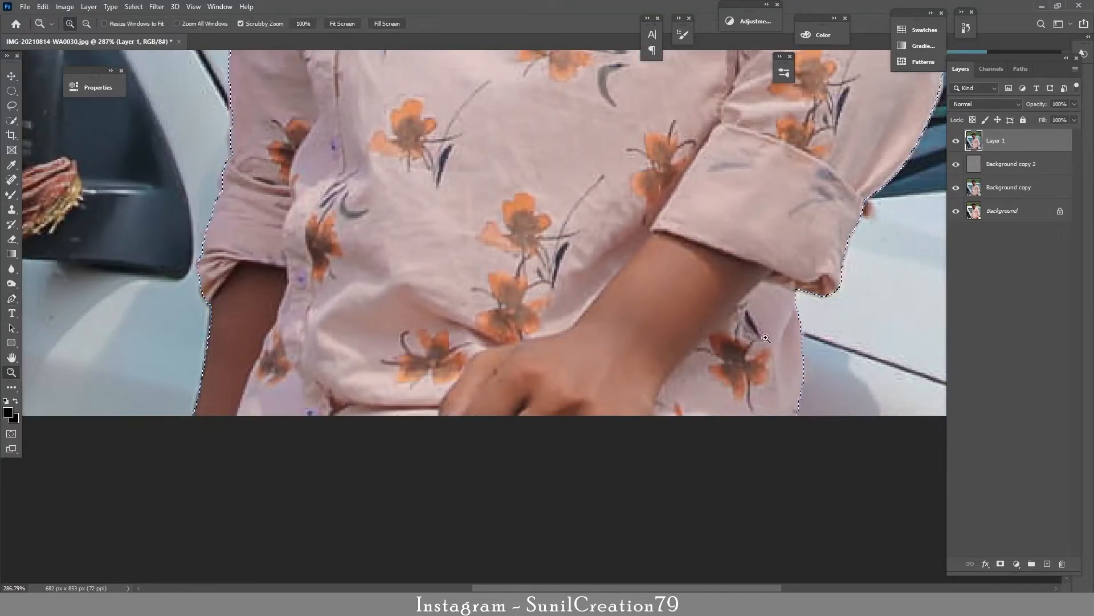
key(ctrl+0)
click(1001, 565)
Step: Place a hidden duplicate of the masked Layer 1 directly above Background and rename it Backup
drag(1021, 140, 1017, 198)
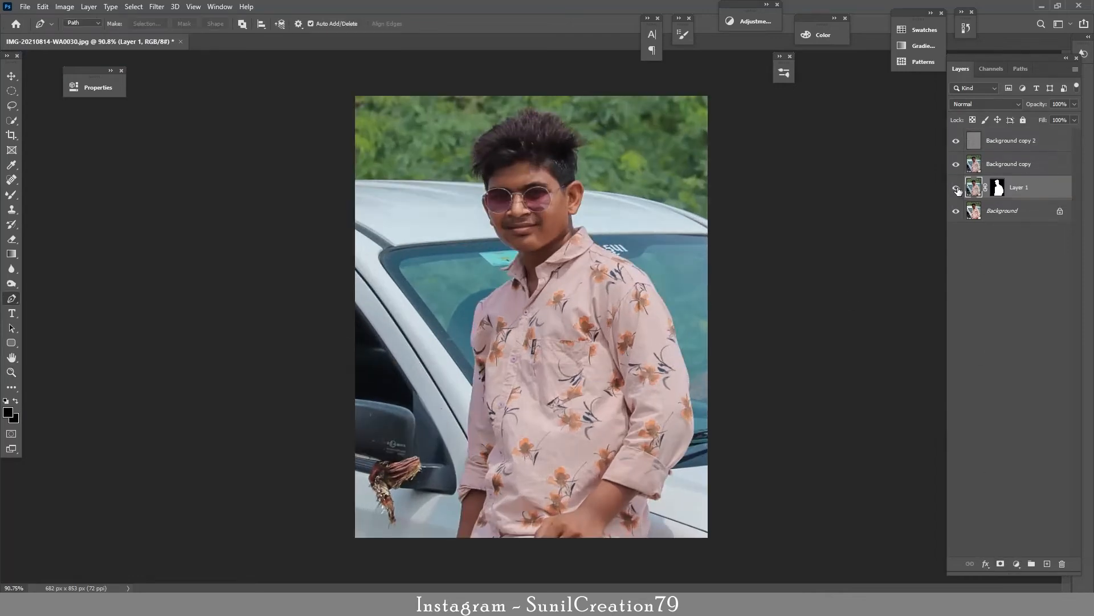
key(ctrl+z)
alt+drag(1009, 145, 1009, 199)
click(956, 212)
double_click(1026, 210)
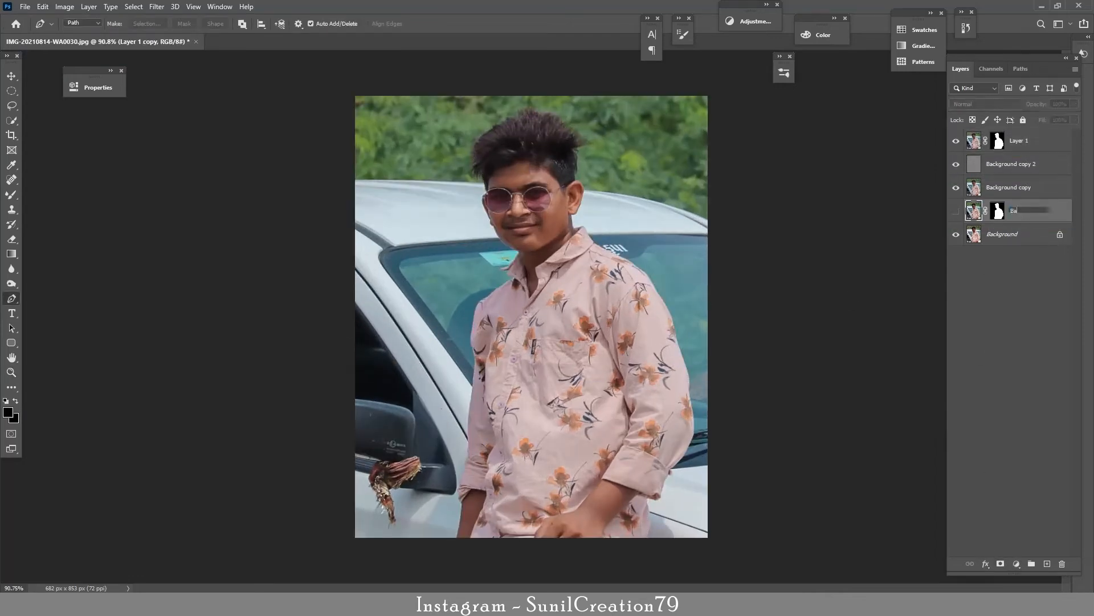
key(Return)
Step: Duplicate the masked Layer 1 directly beneath itself and delete the duplicate's layer mask
click(998, 146)
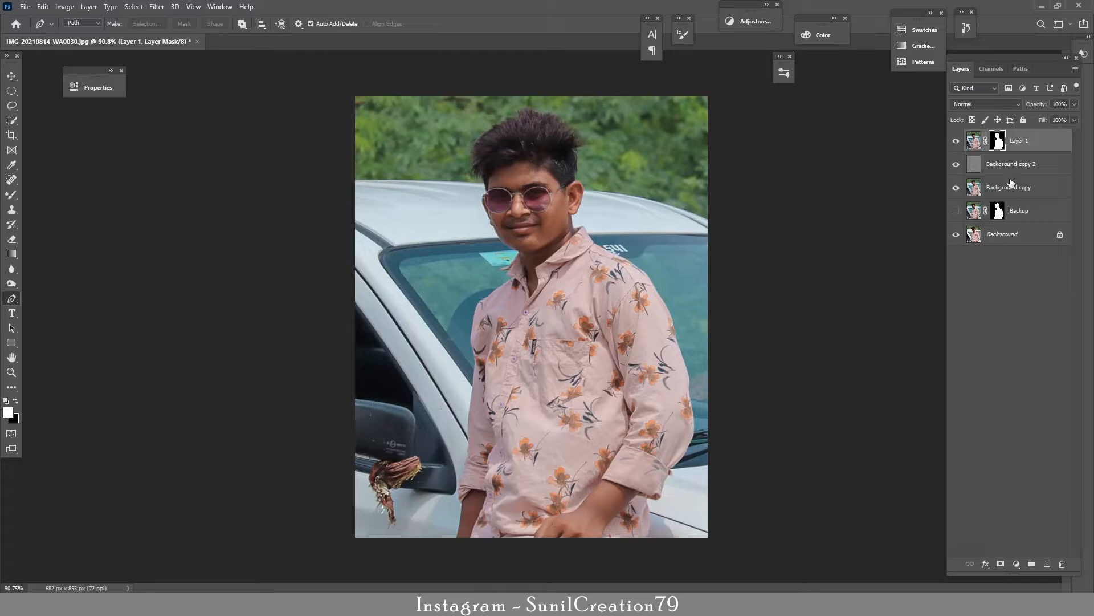
alt+drag(1019, 147, 1019, 158)
right_click(998, 164)
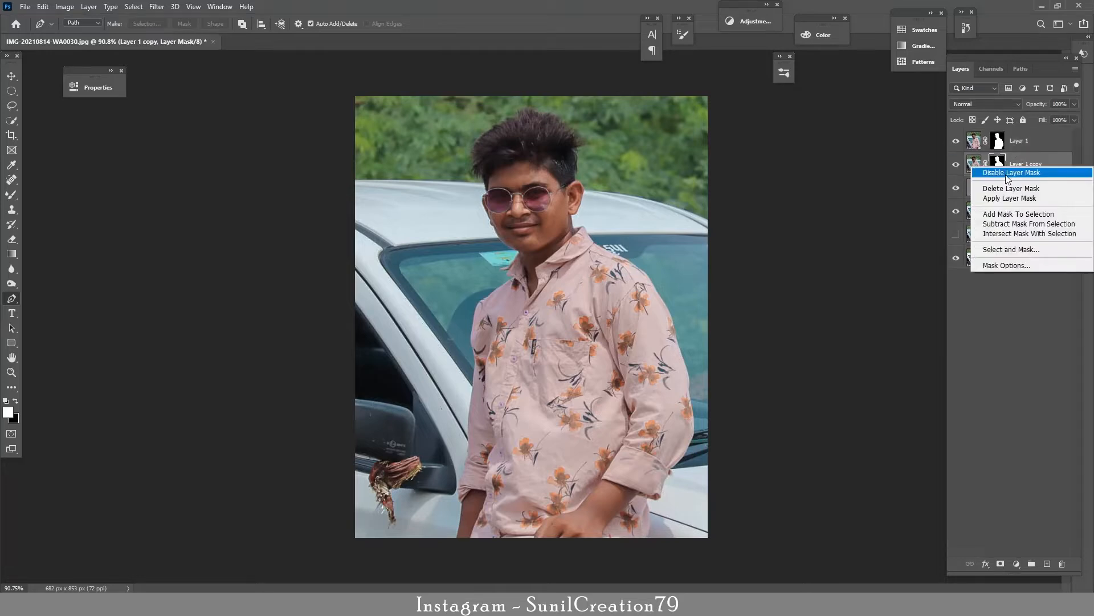
click(1005, 189)
Step: Load Layer 1's mask as a selection and hide every layer except Layer 1 copy
ctrl+click(997, 141)
click(956, 141)
click(956, 209)
click(955, 186)
click(956, 258)
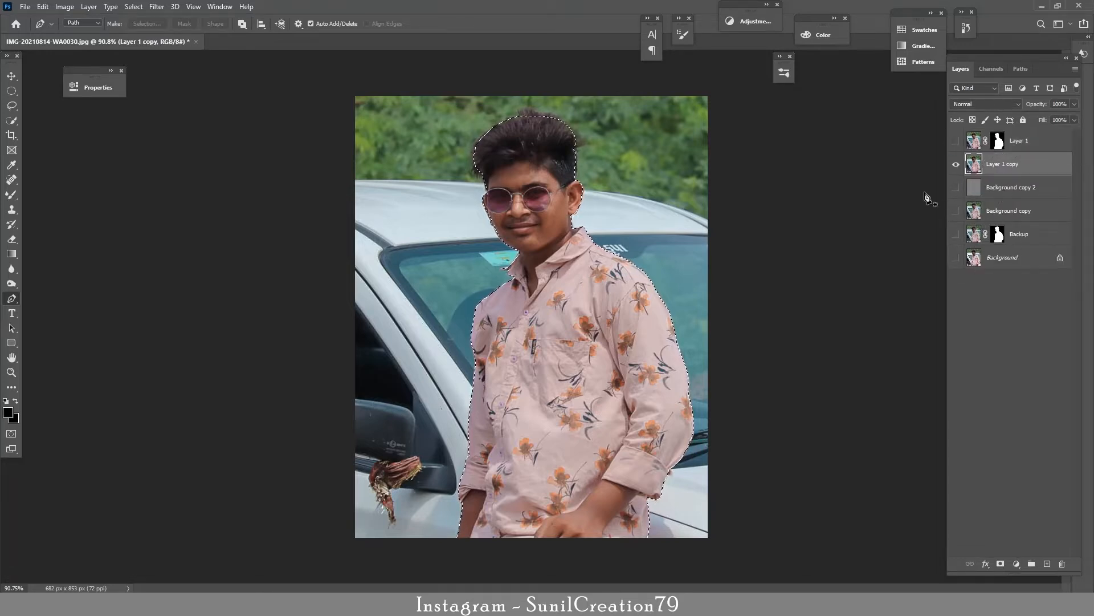
Step: Fill the selected subject on Layer 1 copy using Content-Aware in Normal mode at 100% opacity, and deselect
click(43, 7)
click(57, 179)
click(546, 225)
click(546, 227)
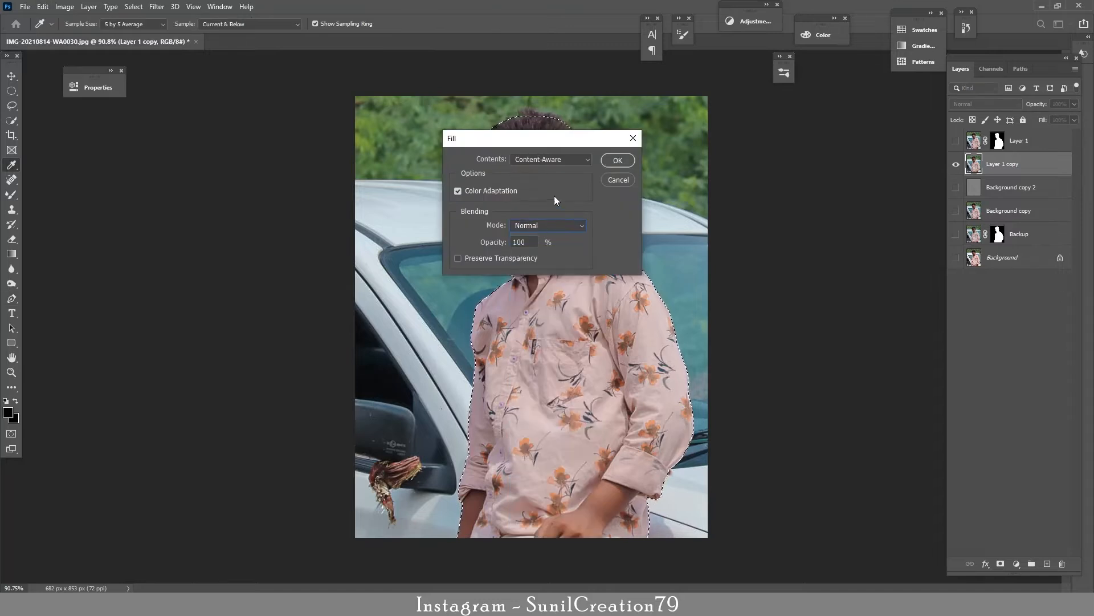
click(617, 161)
key(p)
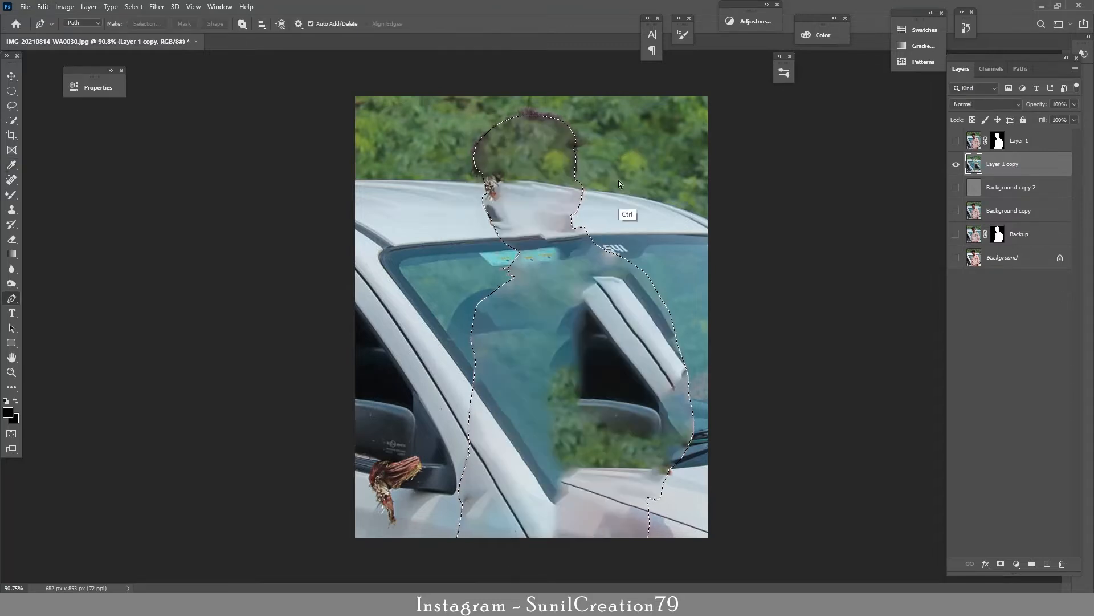
key(ctrl+d)
Step: Heal the leftover outline along the left side of the removed subject with an enlarged Spot Healing Brush
key(j)
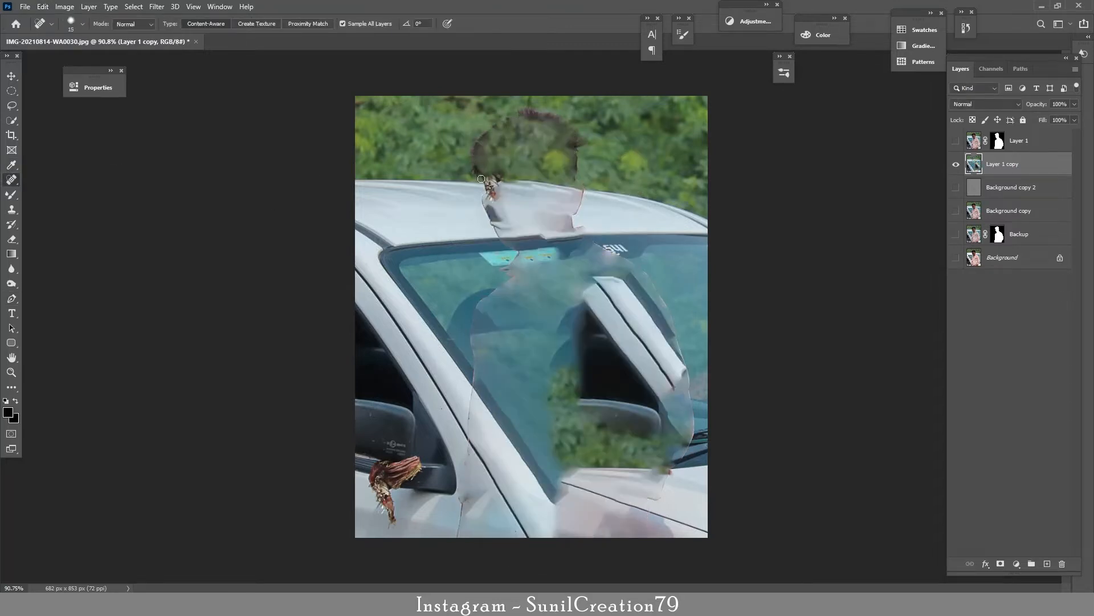
key(bracketright)
key(bracketright)
key(bracketright)
key(bracketright)
key(bracketright)
key(bracketright)
mouse_move(484, 200)
mouse_down()
mouse_move(509, 268)
mouse_move(477, 309)
mouse_up()
mouse_move(481, 385)
mouse_down()
mouse_move(476, 303)
mouse_move(456, 536)
mouse_up()
mouse_move(522, 231)
mouse_down()
mouse_move(490, 177)
mouse_move(517, 119)
mouse_move(479, 151)
mouse_up()
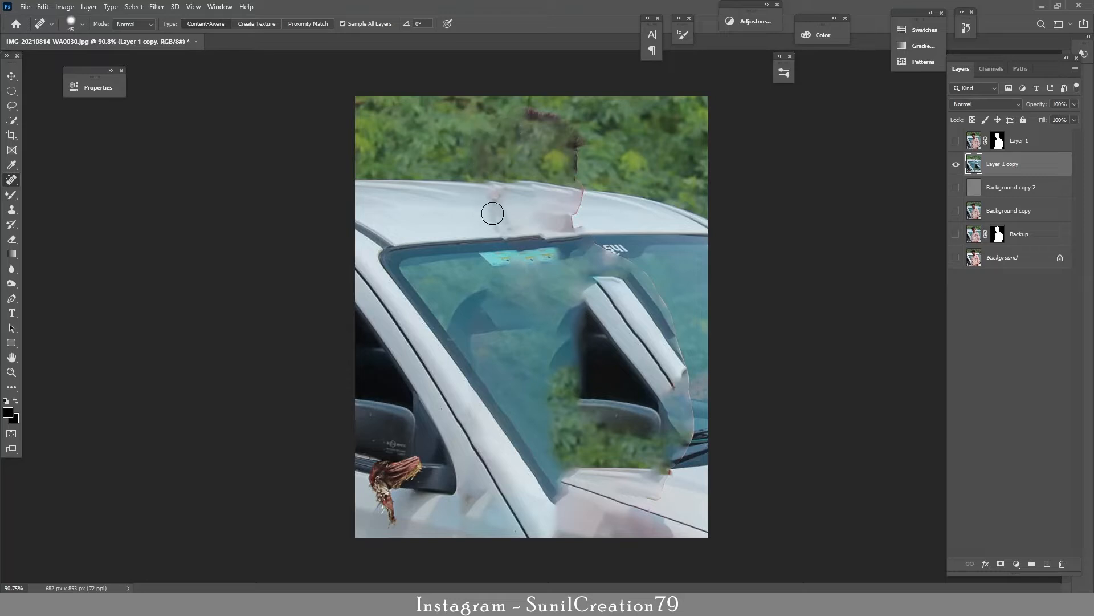
Step: Heal the remaining outline in the hedge, on the car roof and down the right side of the removed subject
click(508, 227)
mouse_move(519, 112)
mouse_down()
mouse_move(548, 140)
mouse_move(571, 141)
mouse_up()
mouse_move(576, 151)
mouse_down()
mouse_move(570, 128)
mouse_move(546, 125)
mouse_up()
mouse_move(577, 196)
mouse_down()
mouse_move(575, 156)
mouse_move(578, 243)
mouse_up()
mouse_move(582, 228)
mouse_down()
mouse_move(646, 273)
mouse_move(680, 345)
mouse_move(693, 433)
mouse_move(664, 478)
mouse_up()
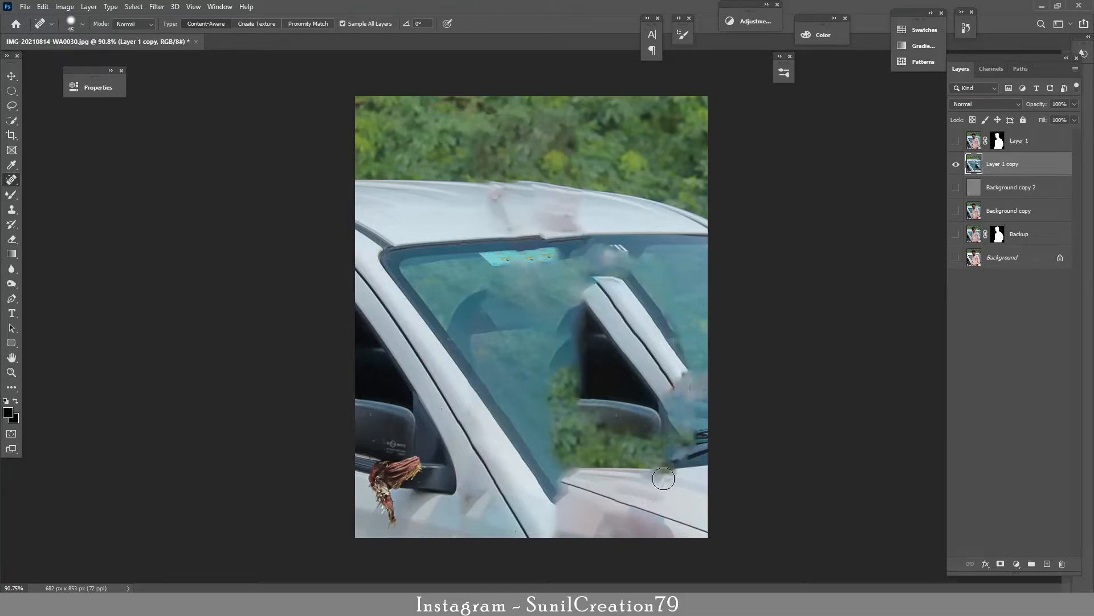
Step: Heal the smudge down the right edge of the windshield on Layer 1 copy and show Layer 1 above it
drag(691, 368, 689, 438)
click(955, 140)
click(956, 164)
click(955, 164)
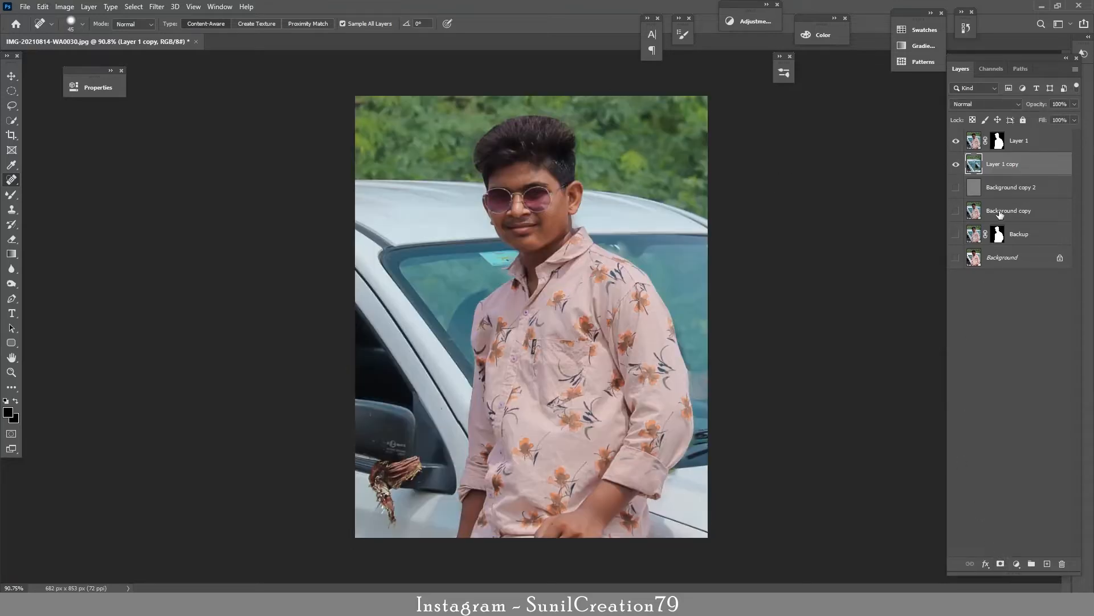
Step: Add a layer mask to Layer 1 copy and paint black with a soft brush over the windshield beside the subject's shoulder
click(1000, 563)
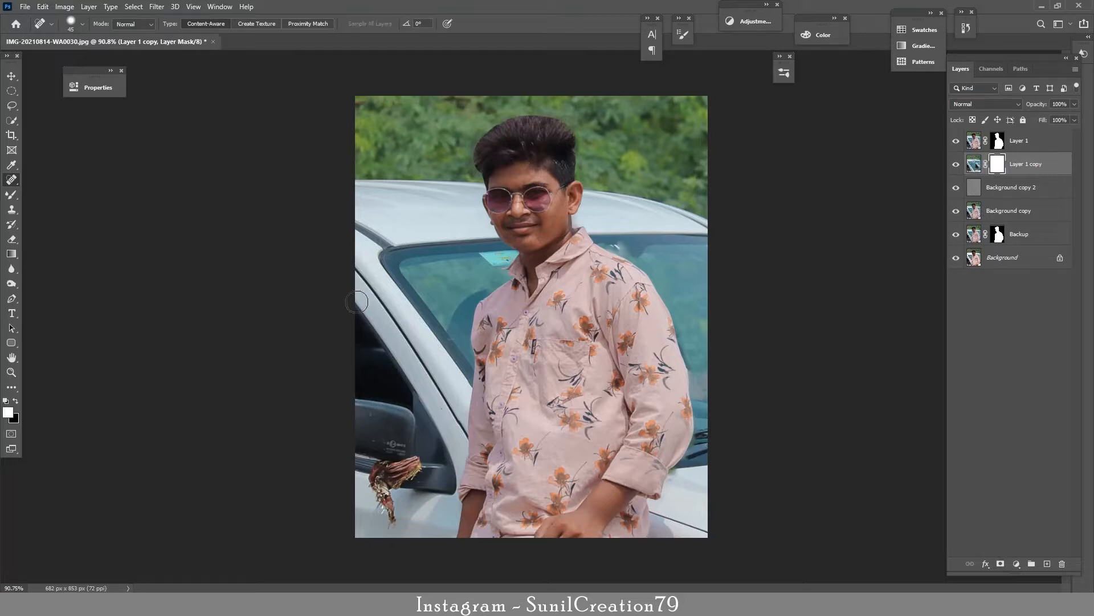
click(11, 195)
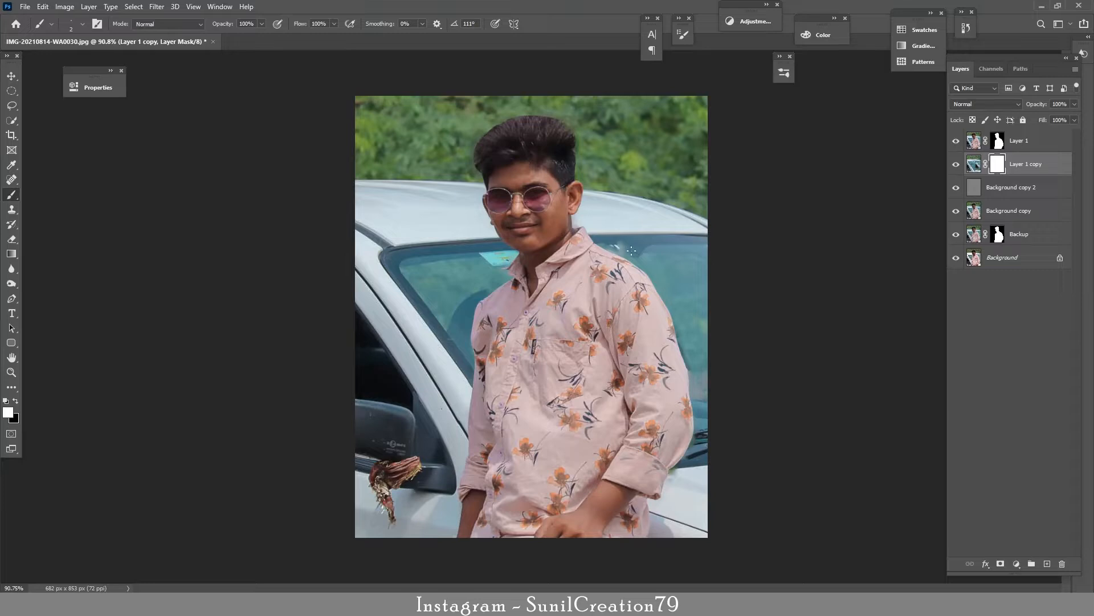
click(83, 24)
click(96, 153)
click(82, 23)
key(x)
drag(625, 249, 625, 245)
Step: Load Layer 1's mask as a selection, invert it, paint Layer 1 copy's mask around the subject's outline, and deselect
ctrl+click(999, 145)
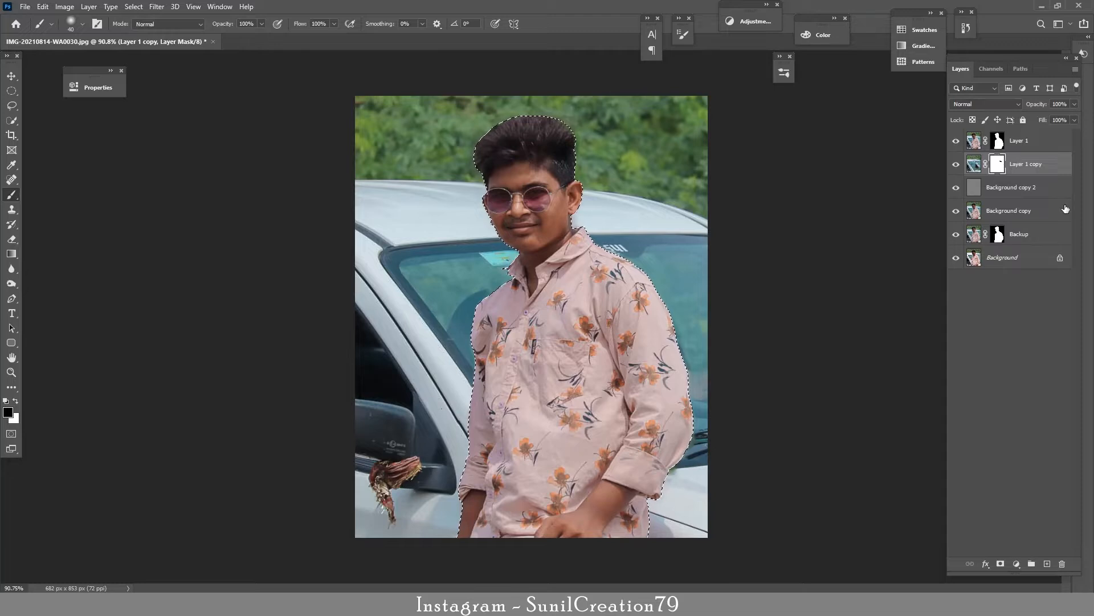
key(ctrl+shift+i)
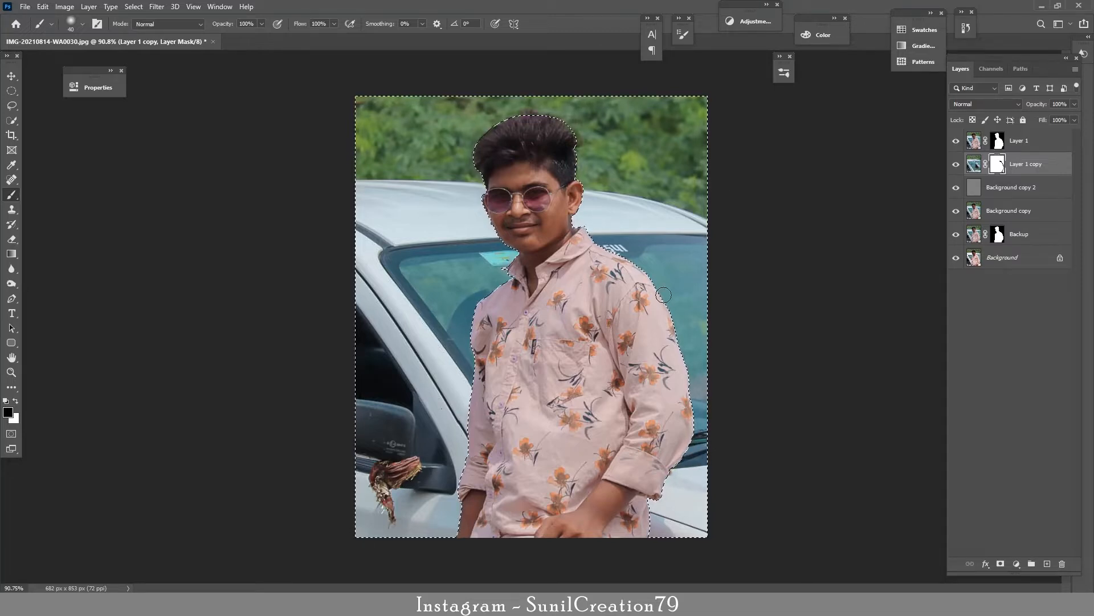
key(x)
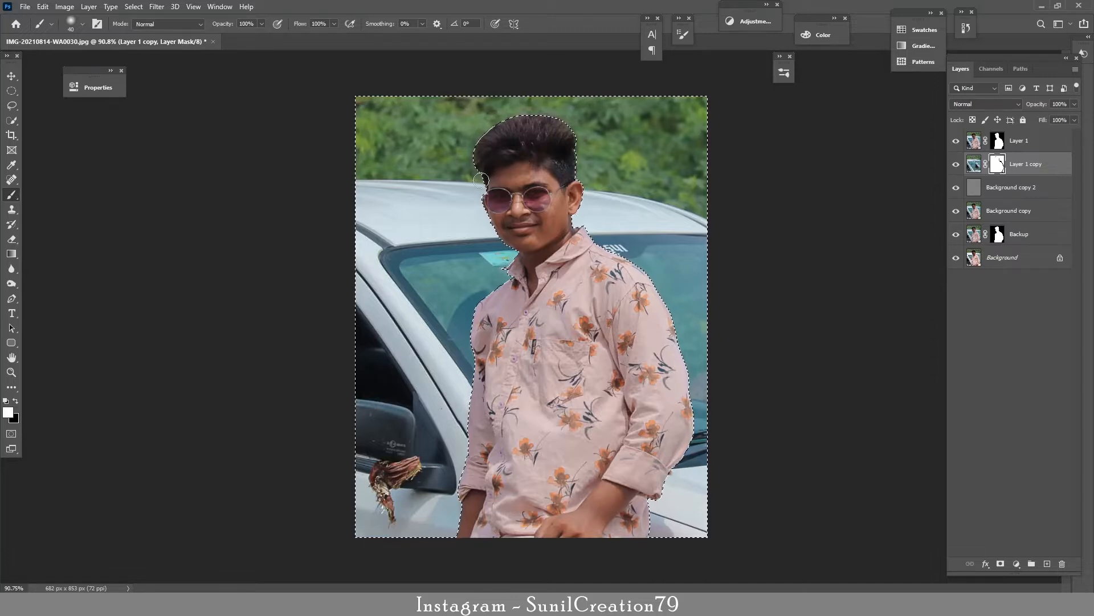
key(x)
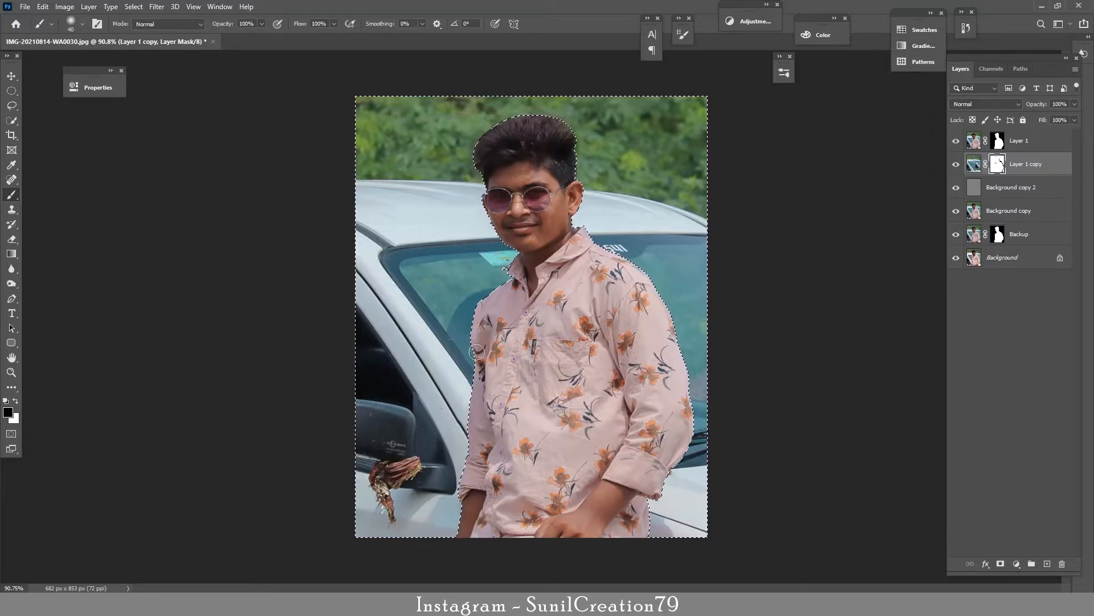
key(ctrl+d)
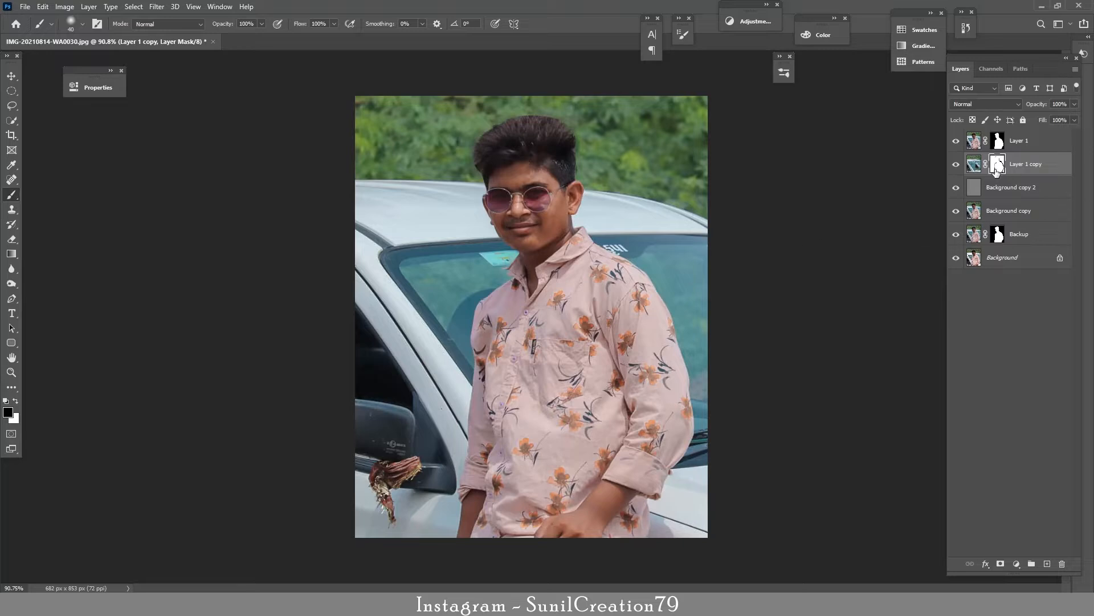
Step: Apply a Gaussian Blur with a 4.5-pixel radius to the image on Layer 1 copy and delete its layer mask
click(974, 164)
click(157, 6)
mouse_move(171, 137)
click(318, 154)
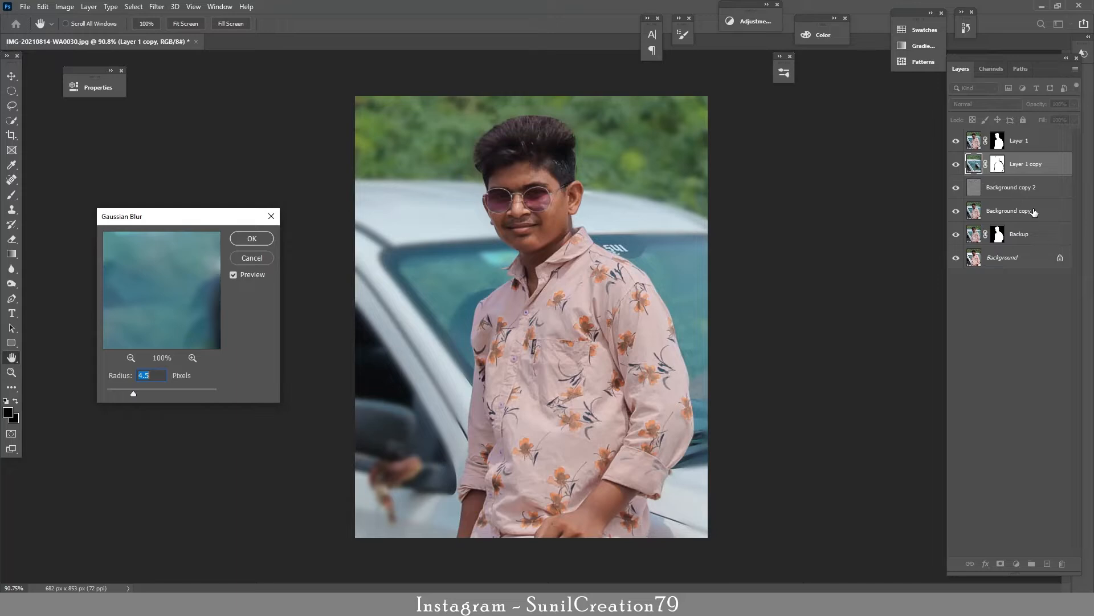
click(254, 240)
shift+click(998, 164)
right_click(998, 164)
click(1005, 188)
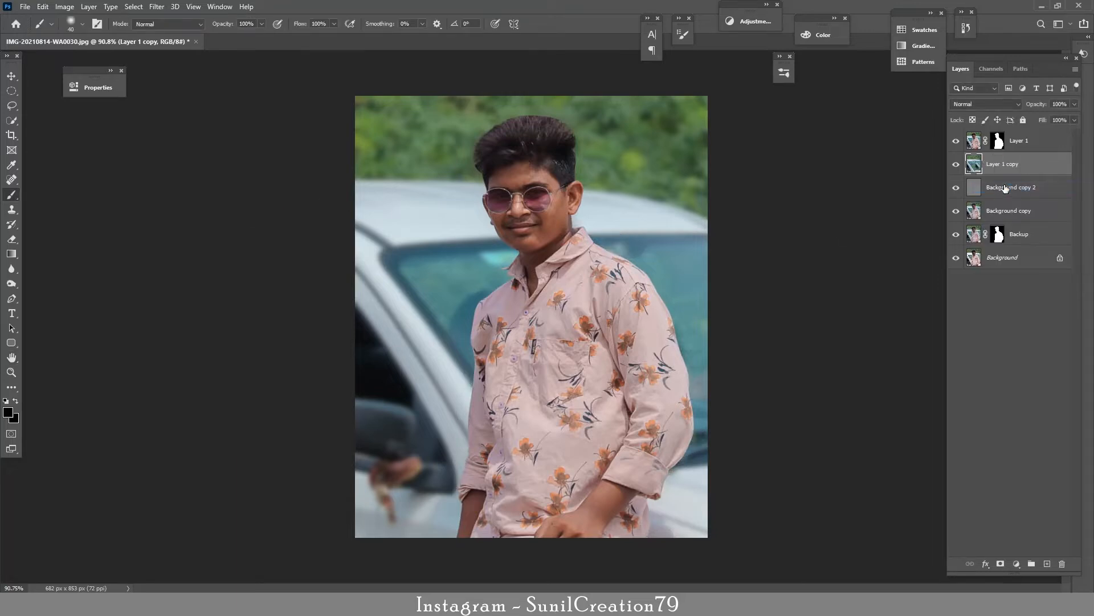
Step: Keep a hidden masked duplicate of Layer 1 beneath it and apply the mask on Layer 1
click(996, 141)
drag(993, 153, 1018, 156)
click(956, 165)
click(997, 141)
Step: Choose the Smudge tool with the 496 px dotted bristle brush for retouching the hair
key(ctrl+space)
drag(542, 131, 584, 139)
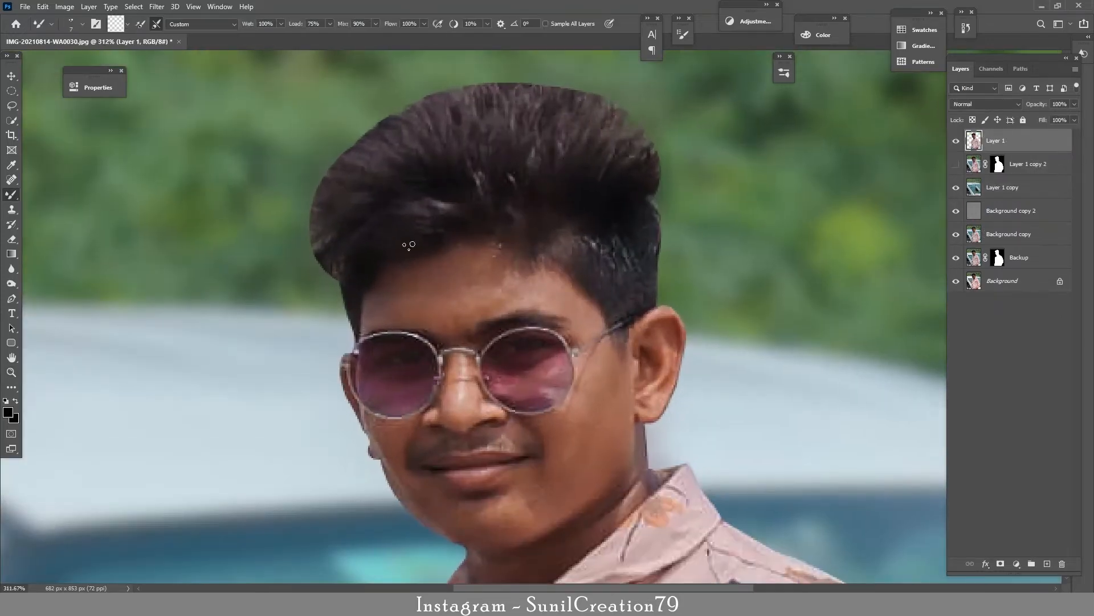
click(11, 283)
right_click(14, 272)
click(54, 291)
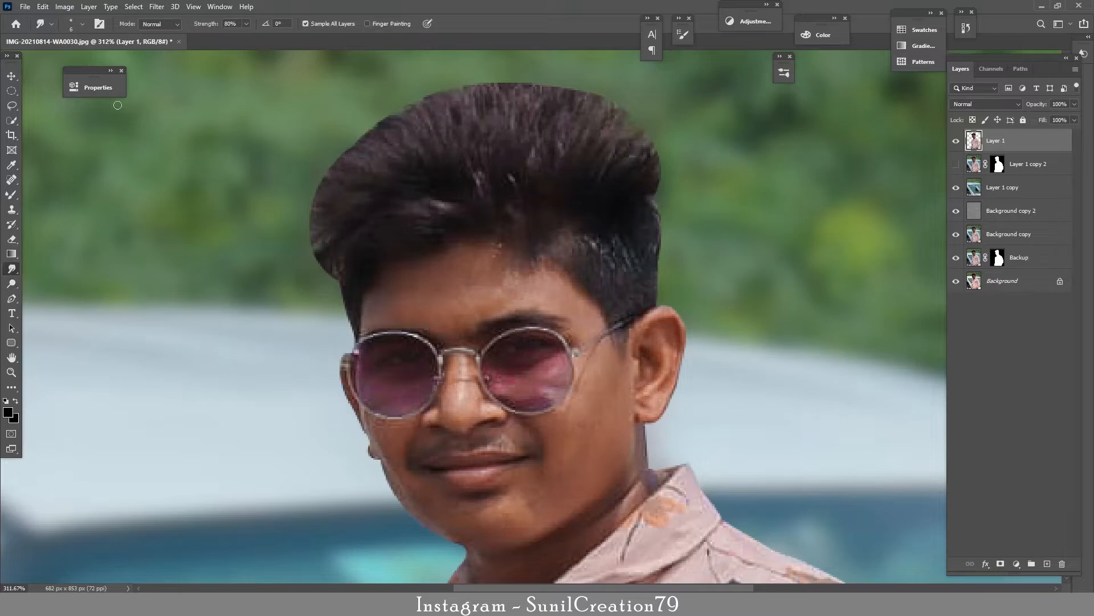
click(82, 24)
mouse_move(144, 243)
mouse_down()
mouse_move(154, 412)
mouse_move(148, 265)
mouse_move(145, 283)
mouse_up()
click(114, 307)
Step: Set the smudge brush tip's spacing to 4%
click(99, 25)
click(494, 80)
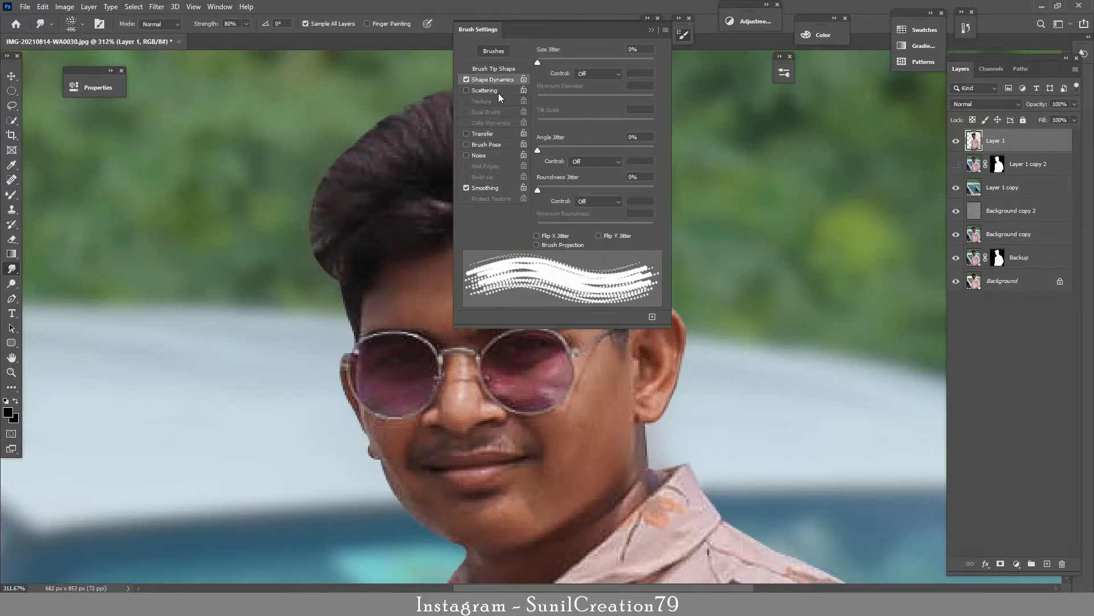
click(467, 80)
click(493, 69)
text(4)
Step: Set the smudge brush's Shape Dynamics size control to Pen Pressure and enable Transfer
click(494, 79)
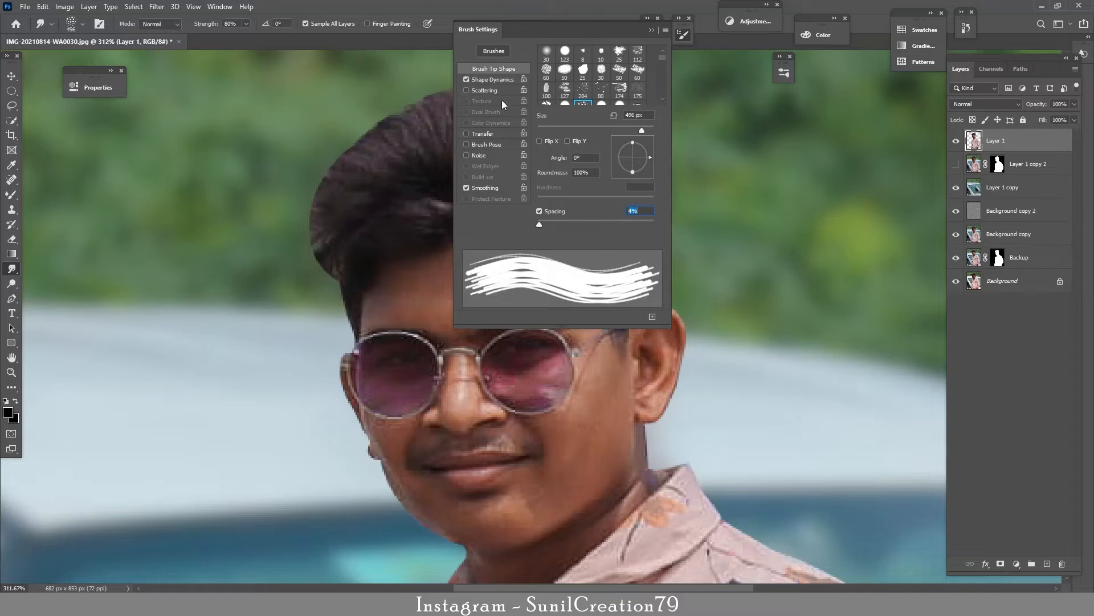
click(501, 81)
click(597, 74)
click(596, 101)
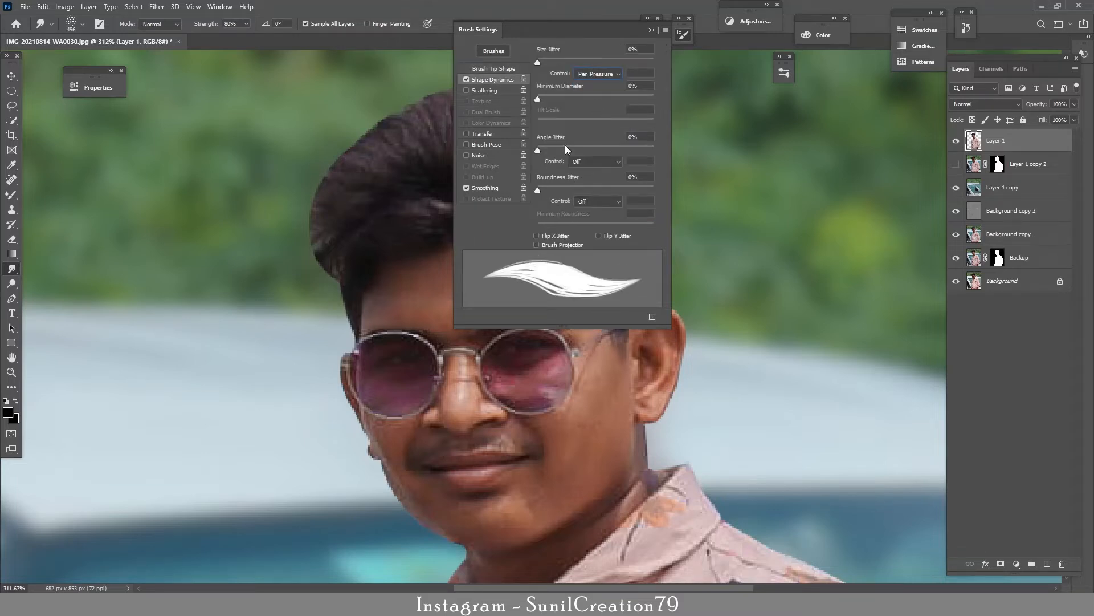
click(597, 201)
click(598, 237)
click(594, 201)
click(588, 209)
click(473, 133)
click(597, 126)
click(587, 152)
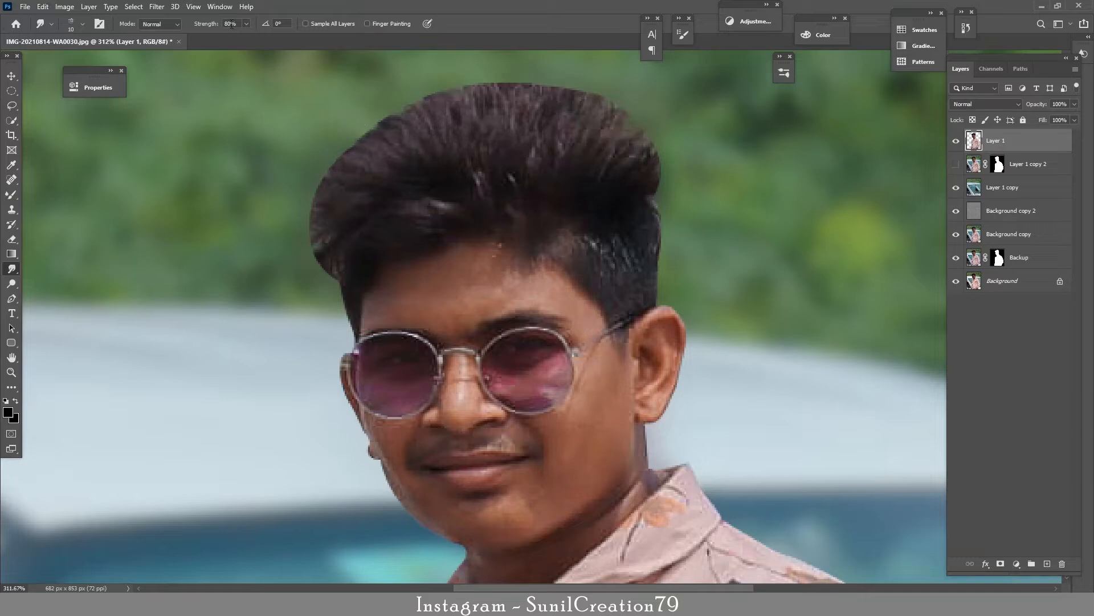
Step: Set the smudge strength to 100% and pull strands outward along the hard top edge of the hair on Layer 1
text(100)
key(Return)
key(bracketright)
key(bracketright)
mouse_move(437, 88)
mouse_down()
mouse_move(515, 114)
mouse_move(486, 67)
mouse_move(520, 88)
mouse_move(571, 74)
mouse_up()
Step: Smudge natural strands along the left edge and front of the hair with a smaller brush
key(bracketleft)
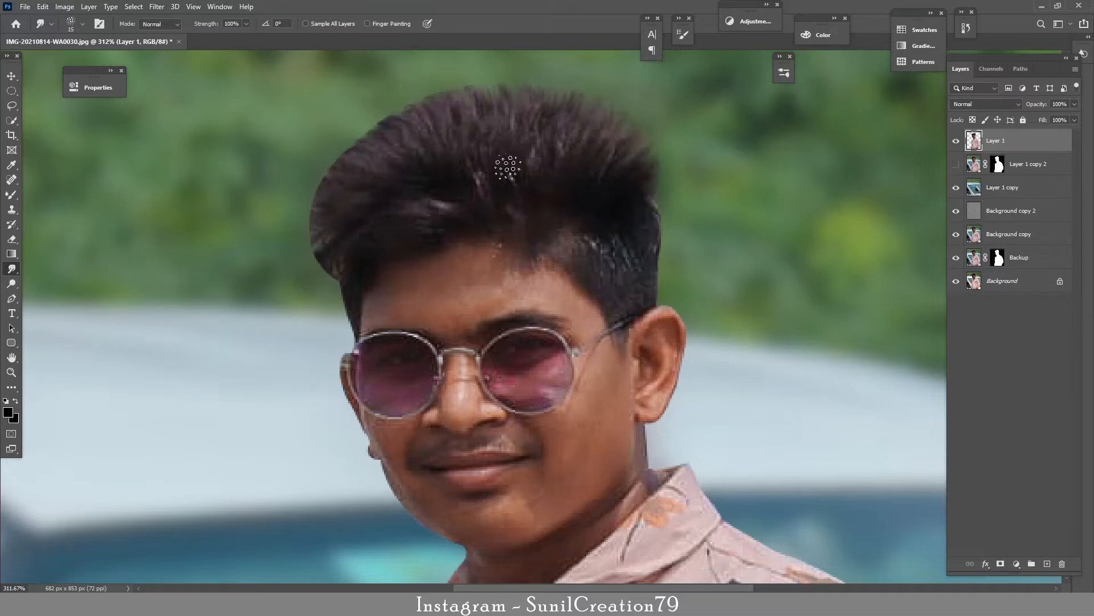
mouse_move(332, 280)
mouse_down()
mouse_move(313, 267)
mouse_move(308, 201)
mouse_move(354, 245)
mouse_move(331, 275)
mouse_up()
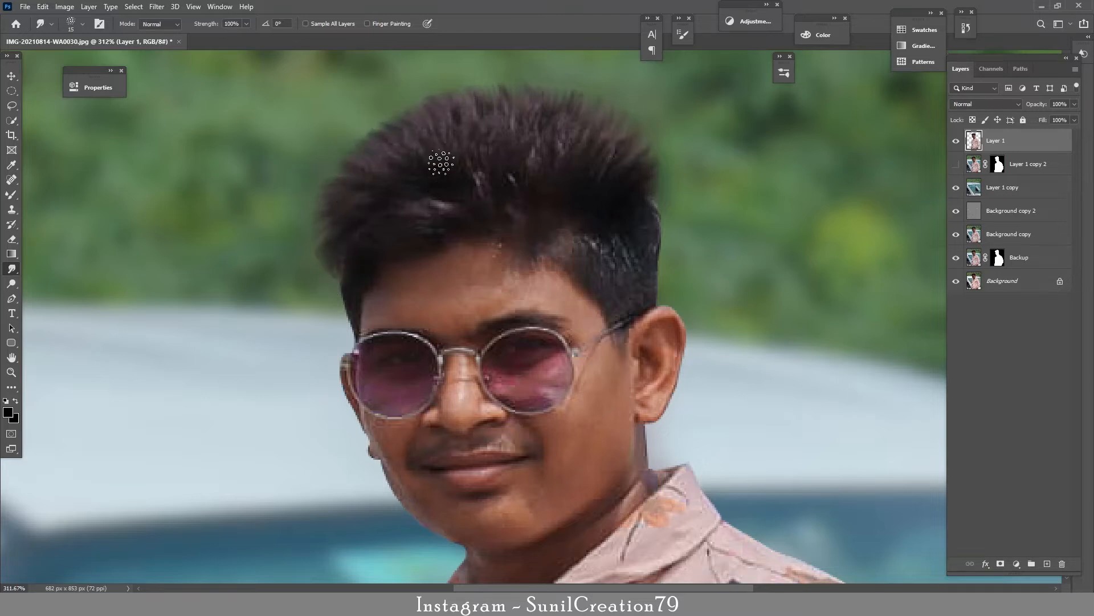
key(bracketleft)
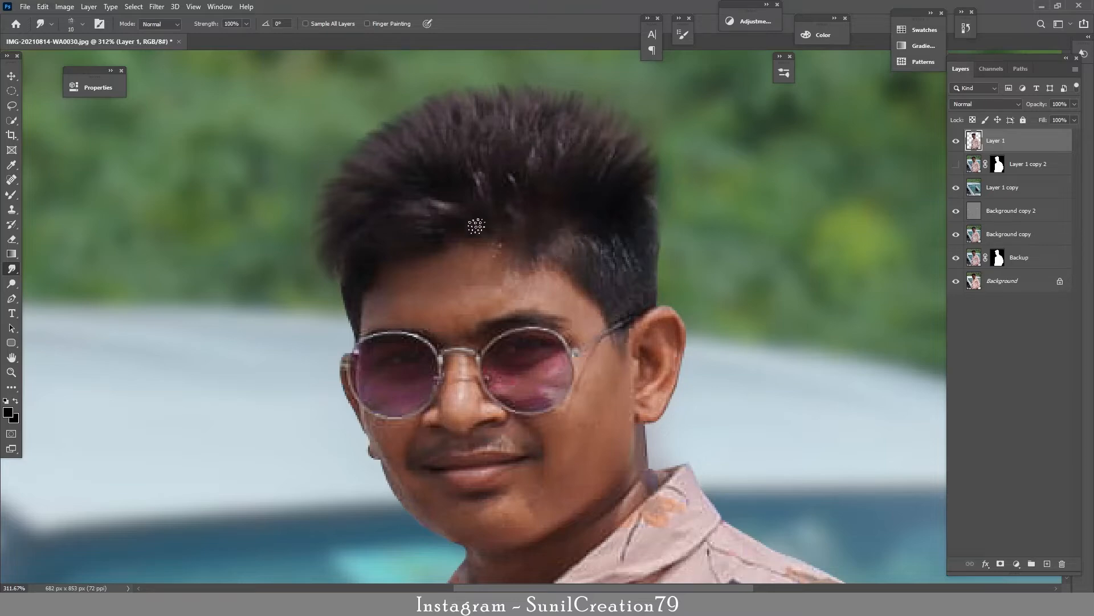
Step: Duplicate Layer 1 twice and clip both copies to Layer 1
key(ctrl+space)
mouse_move(515, 202)
mouse_down()
mouse_move(471, 232)
mouse_move(633, 213)
mouse_up()
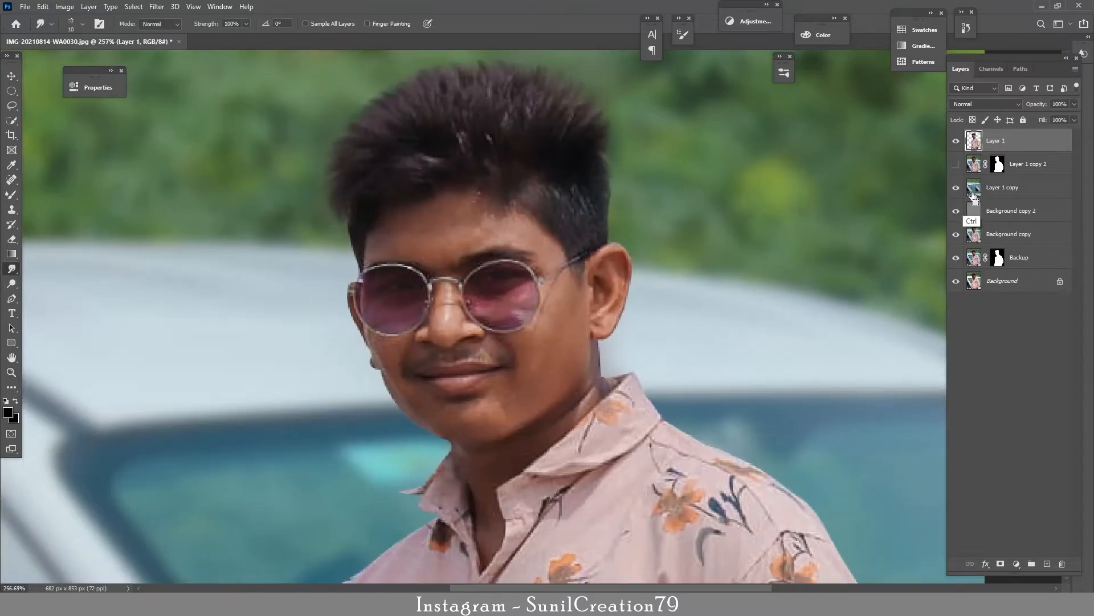
key(ctrl+j)
key(ctrl+j)
ctrl+click(1013, 171)
key(ctrl+alt+g)
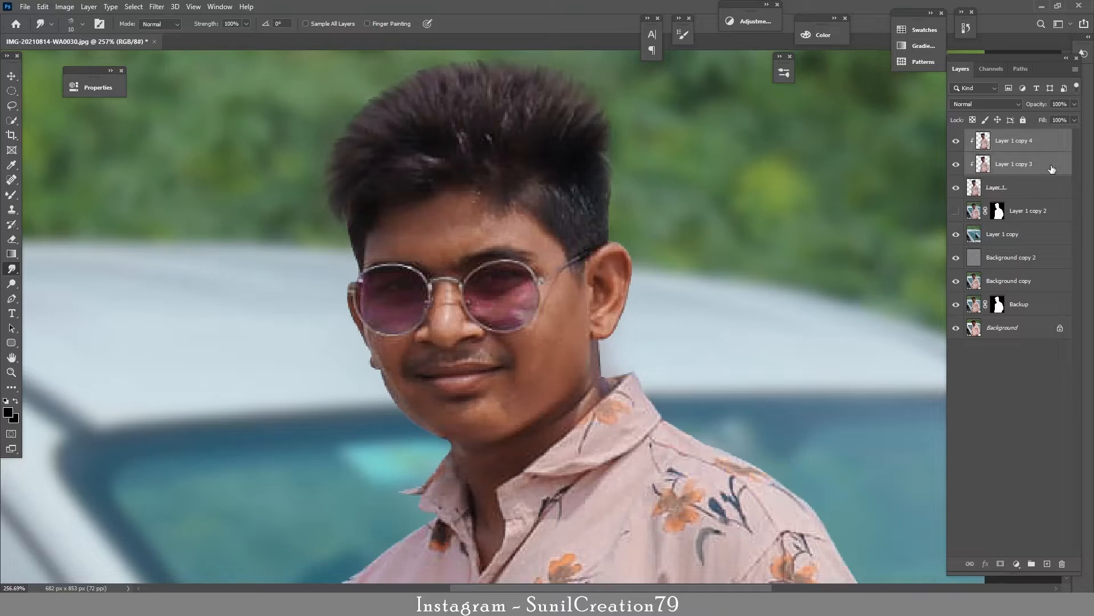
Step: Hide Layer 1 copy 4 and blur Layer 1 copy 3 with a Gaussian Blur radius of 1.3 pixels
click(1018, 149)
click(1006, 165)
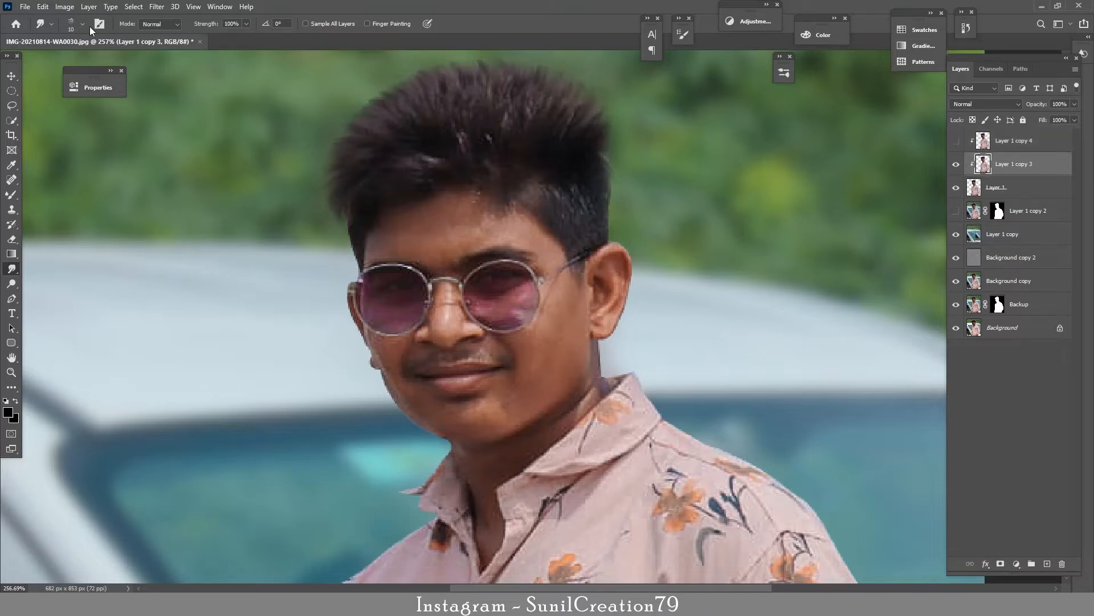
click(156, 6)
mouse_move(171, 140)
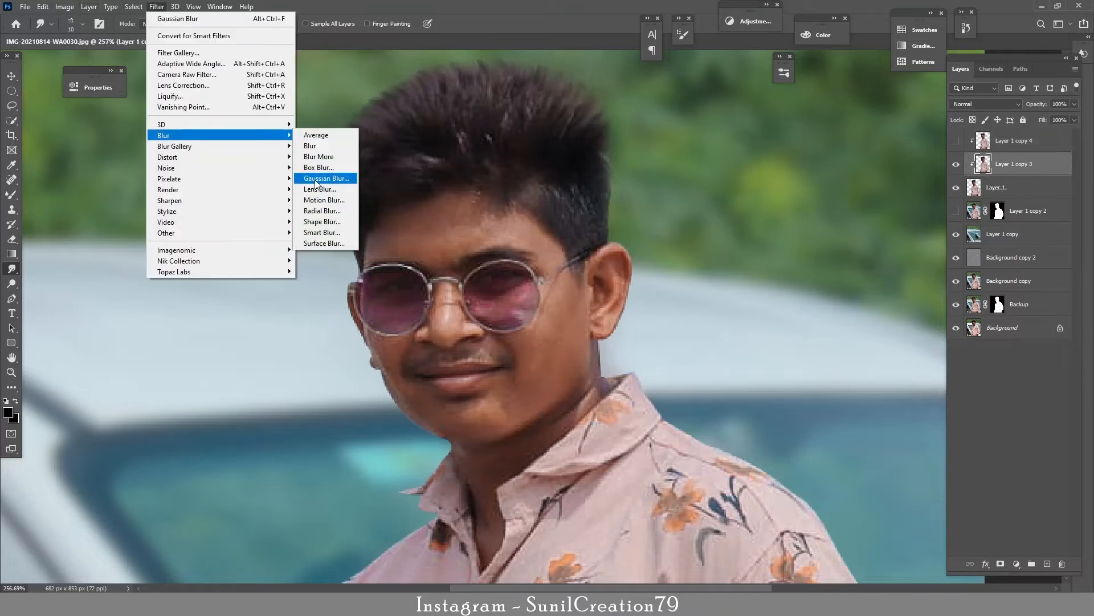
click(327, 177)
drag(108, 393, 114, 394)
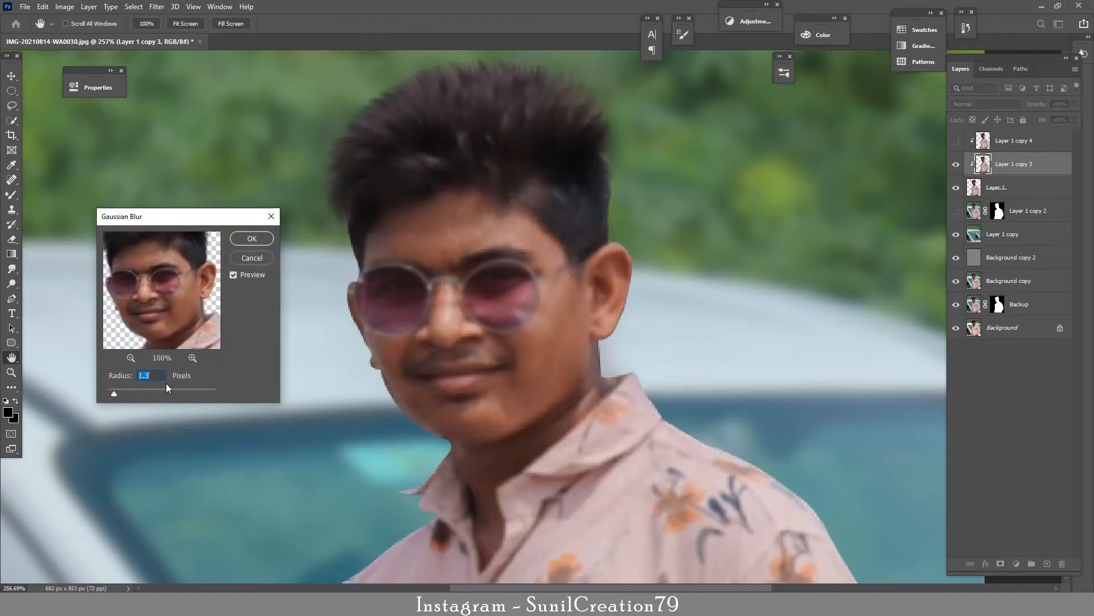
key(Return)
Step: Turn Layer 1 copy 4 into a gray detail layer using Apply Image from Layer 1 copy 3, and blend it in Linear Light
click(1000, 142)
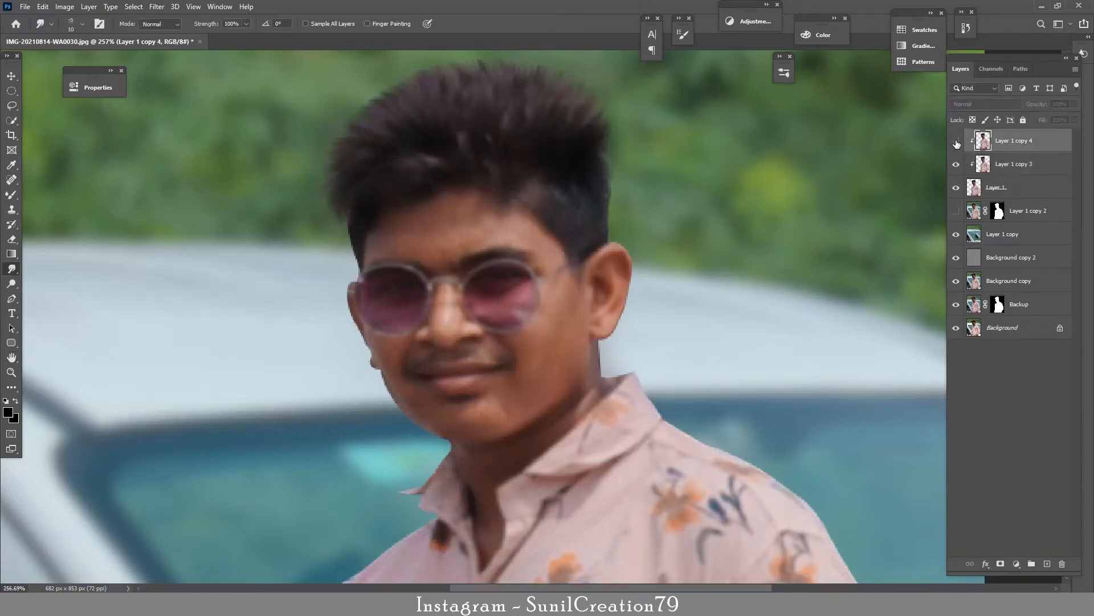
click(957, 141)
click(65, 6)
click(86, 181)
click(183, 198)
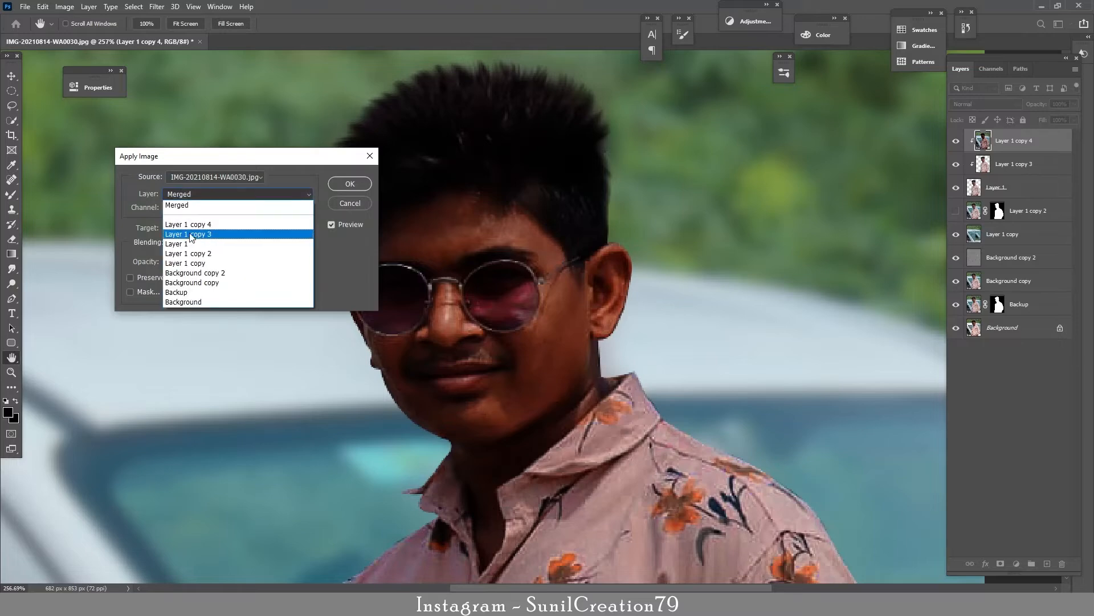
click(197, 235)
click(206, 242)
click(196, 477)
click(345, 185)
click(986, 104)
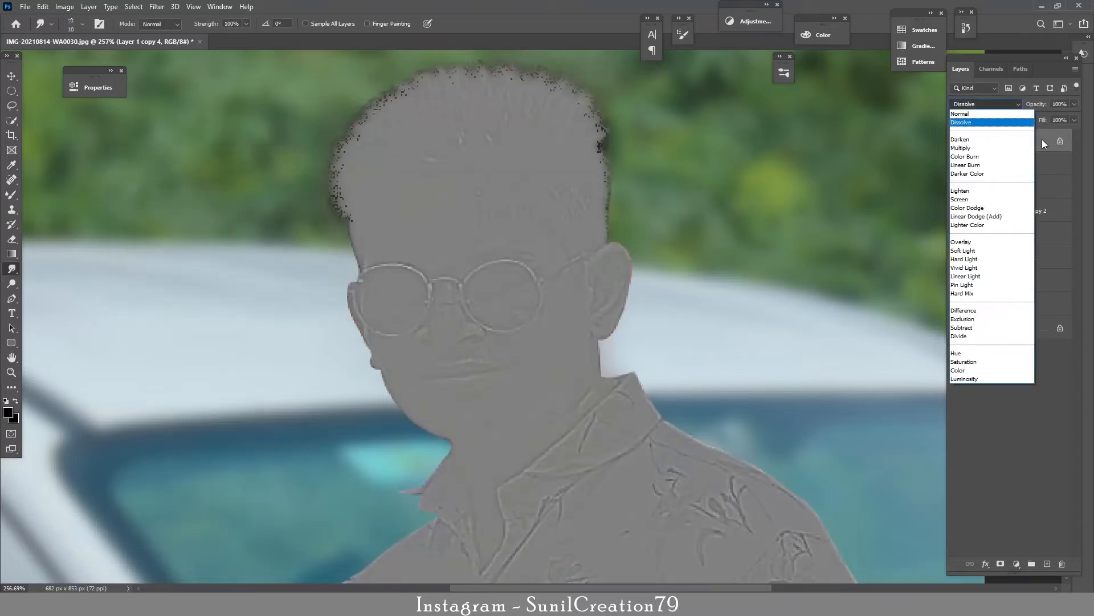
click(992, 279)
Step: Add an empty clipped layer above Layer 1 copy 3, set the Mixer Brush to 10% wet with a soft tip, and hide Layer 1 copy 4
click(1013, 164)
click(1046, 563)
click(12, 194)
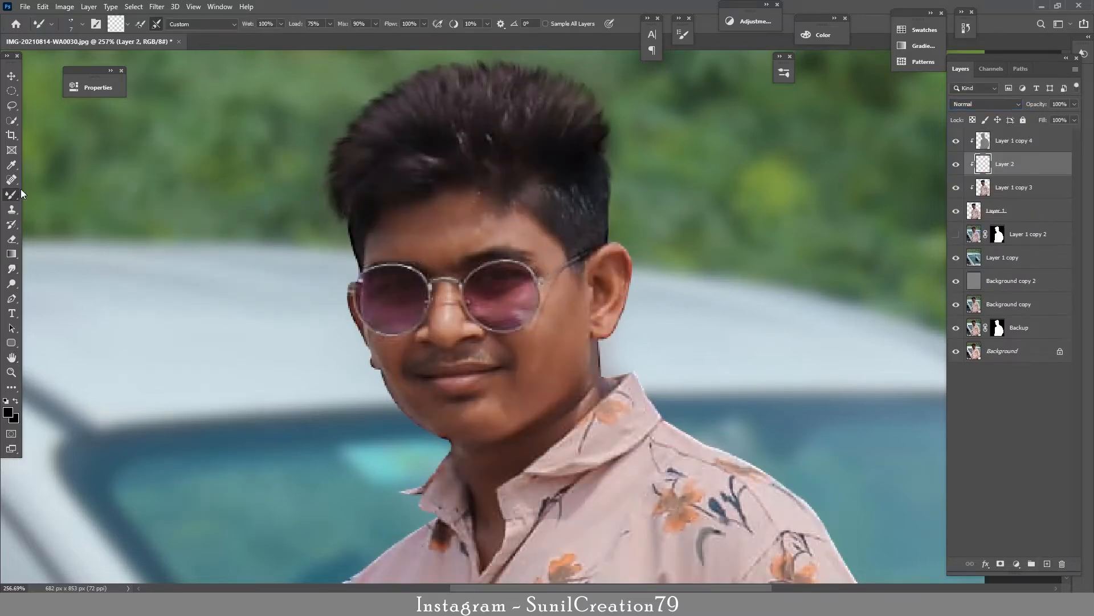
click(82, 24)
drag(139, 421, 135, 111)
click(81, 25)
click(956, 140)
key(bracketright)
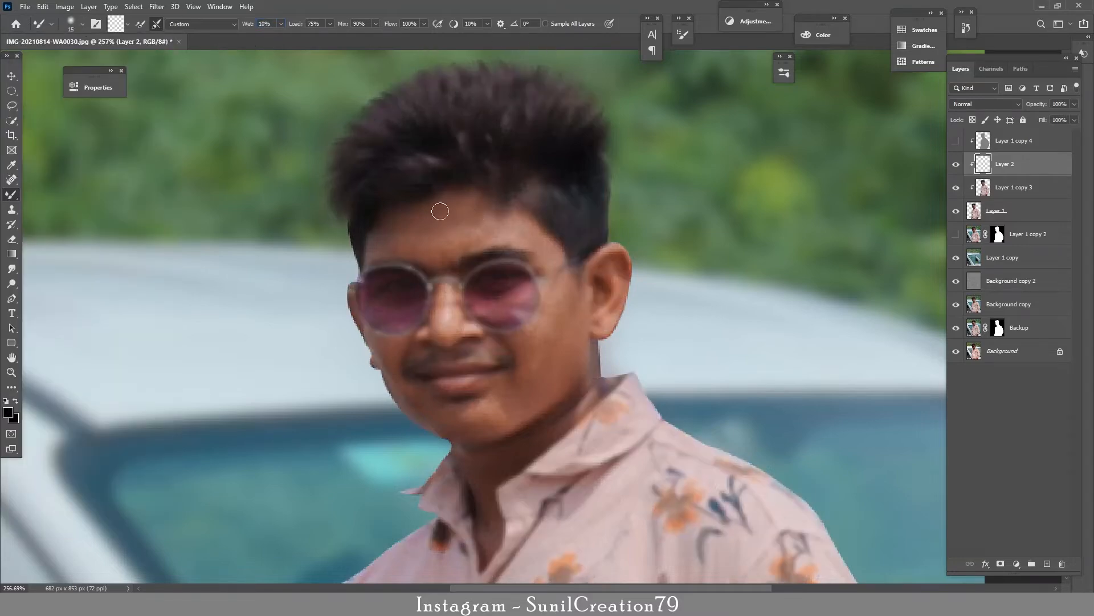
Step: Enable Sample All Layers and smooth the skin of the face and neck on Layer 2 with the Mixer Brush
click(545, 23)
key(bracketright)
key(bracketleft)
key(bracketright)
key(bracketright)
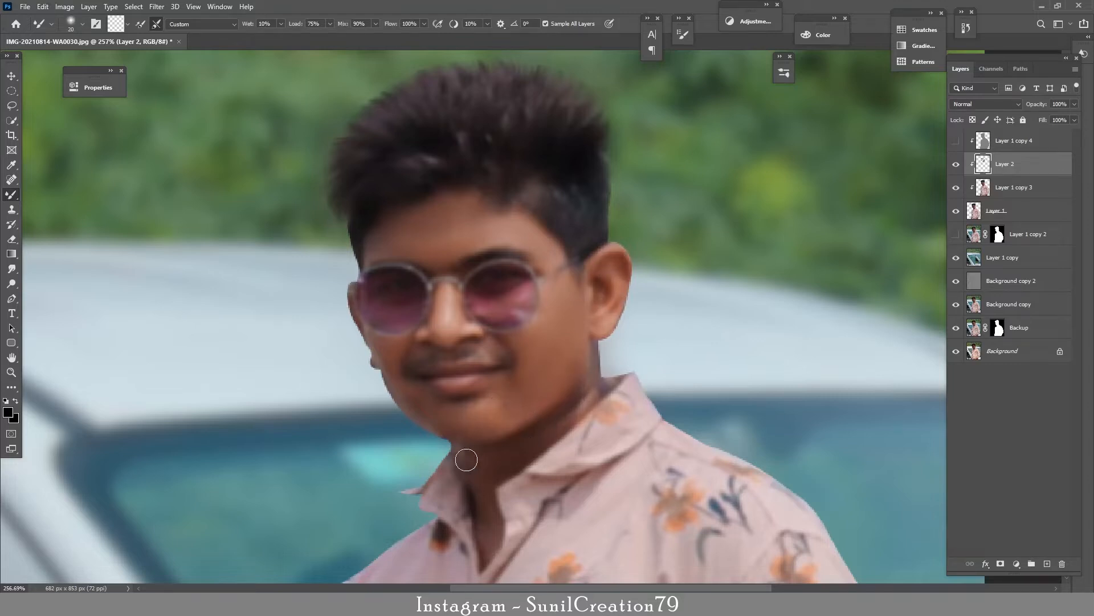
Step: Show Layer 1 copy 4 and adjust its opacity, and reduce Layer 2's opacity to 75%
click(1026, 143)
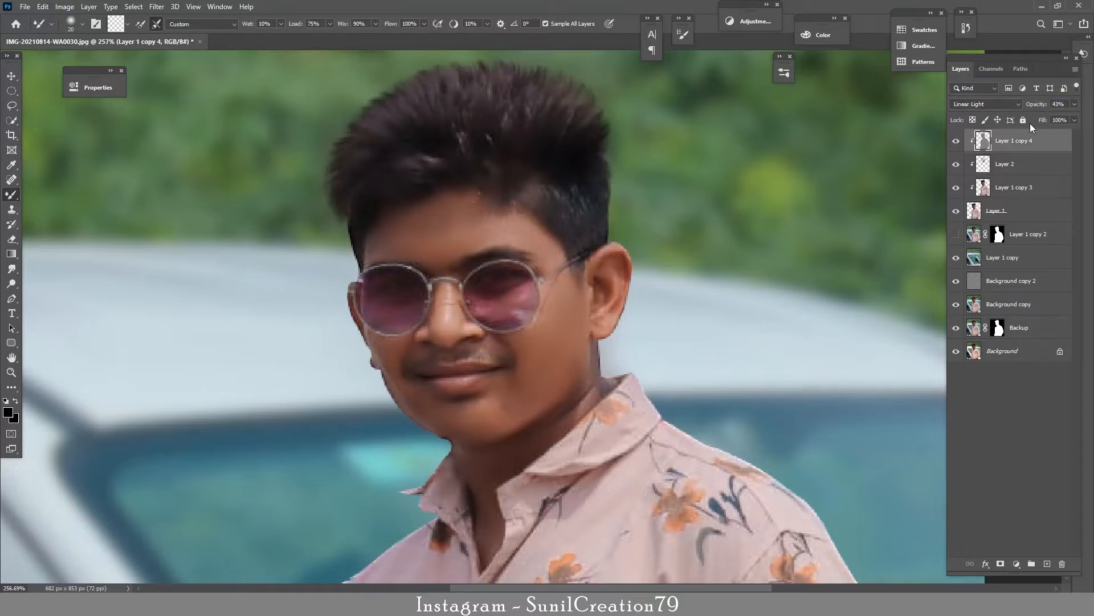
drag(1033, 109, 1035, 109)
click(956, 166)
click(955, 166)
click(1011, 166)
click(1038, 109)
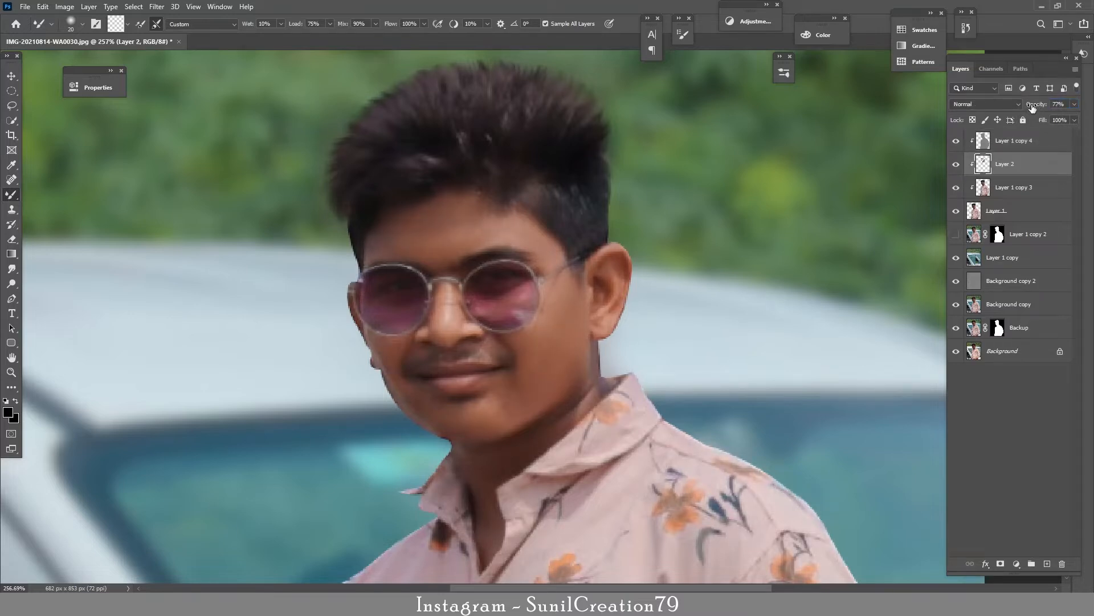
Step: Smooth the skin of the forearm and hand on Layer 2 with Layer 1 copy 4 temporarily hidden
drag(630, 325, 607, 344)
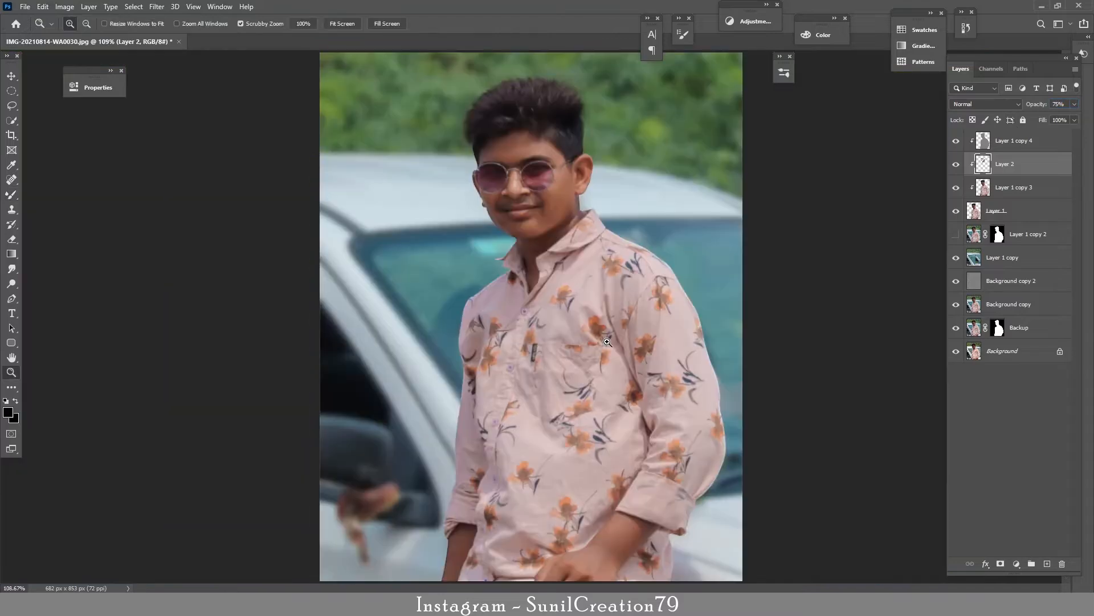
drag(587, 541, 502, 403)
click(956, 141)
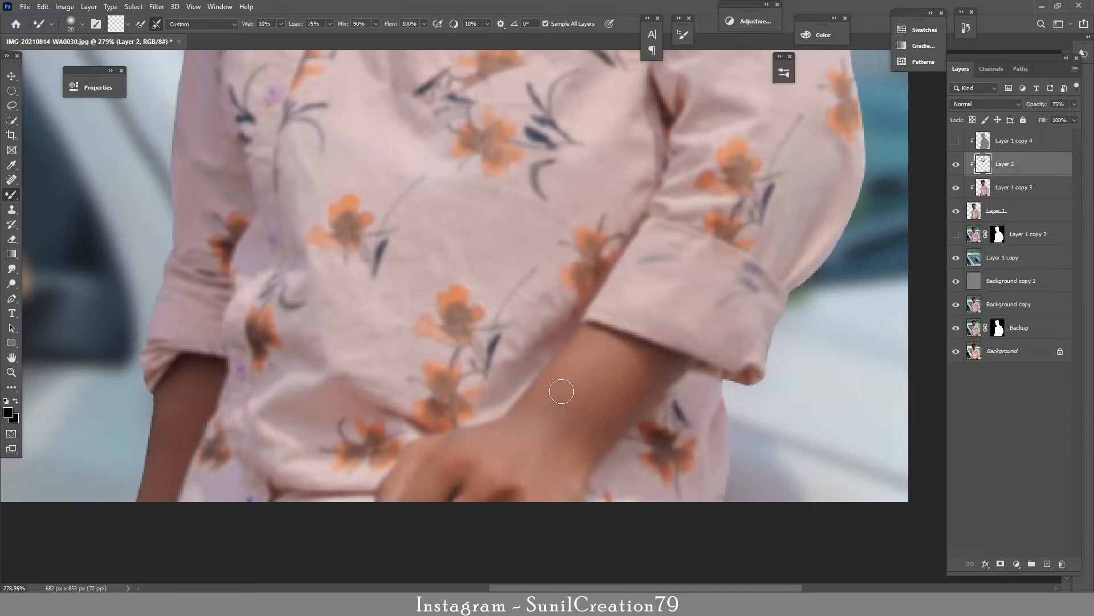
click(956, 140)
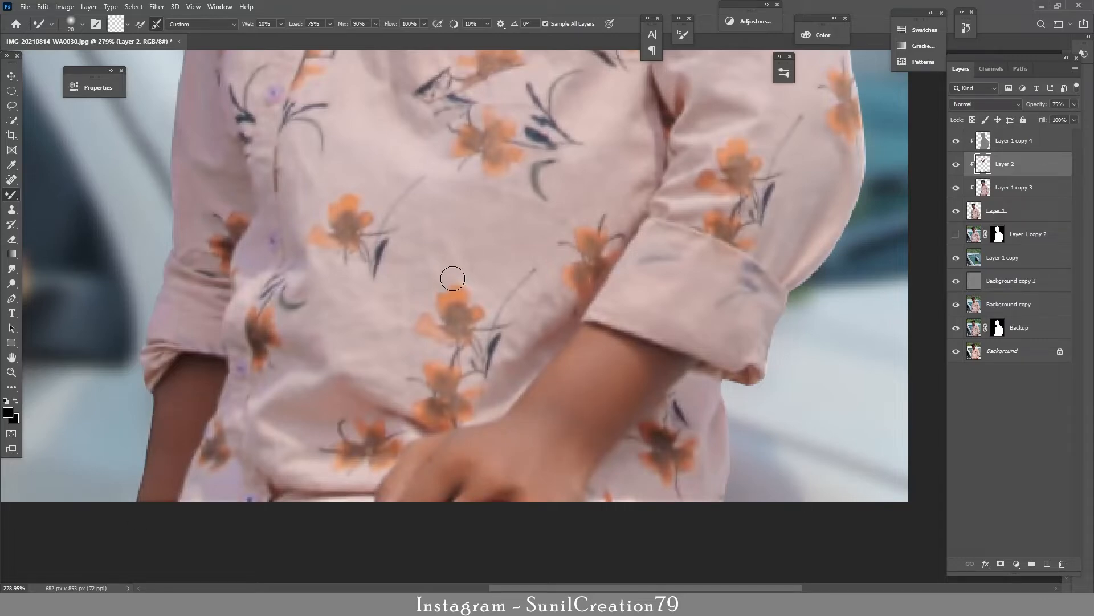
Step: Add an empty clipped layer above Layer 2 and switch from the Mixer Brush to the regular Brush tool
key(z)
drag(534, 231, 451, 234)
key(ctrl+0)
drag(603, 257, 597, 257)
key(b)
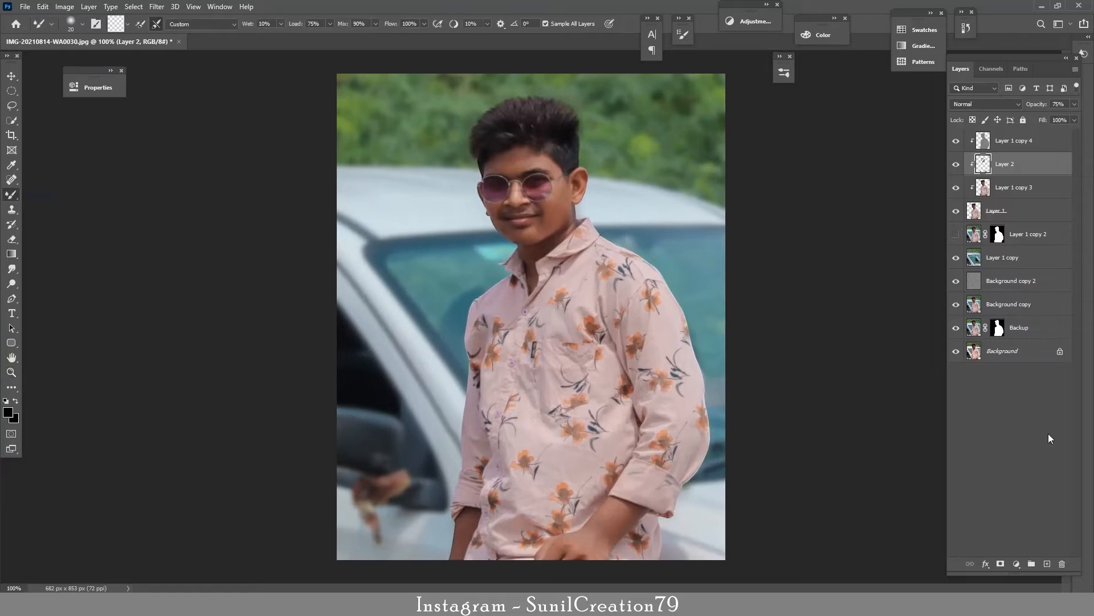
click(1047, 563)
key(z)
drag(507, 159, 586, 160)
key(b)
right_click(12, 195)
click(50, 195)
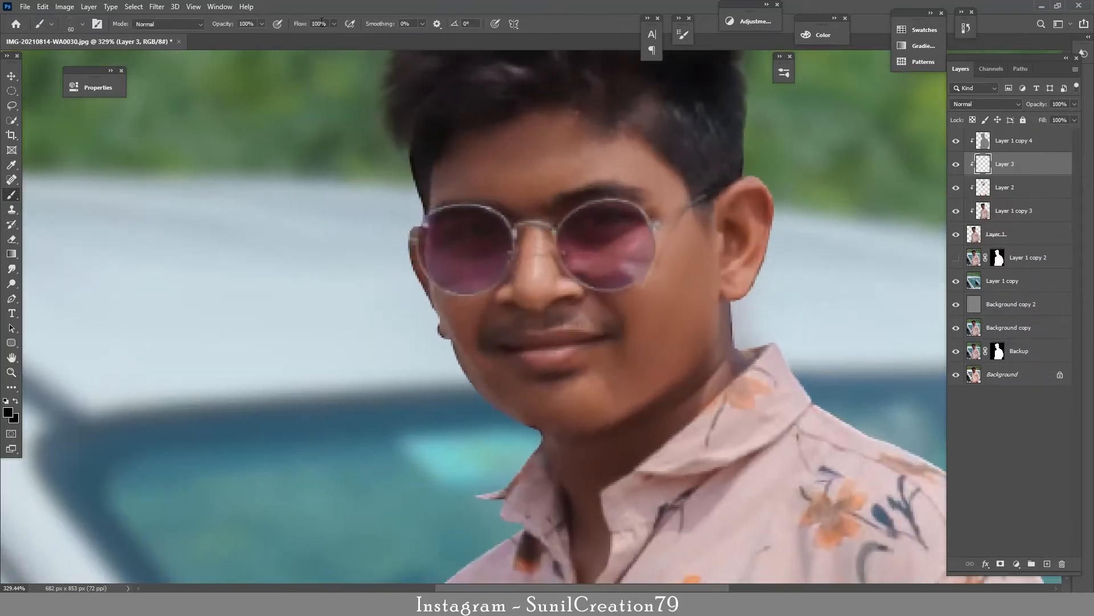
Step: Set the brush to a soft round tip with 2% flow
click(82, 25)
scroll(142, 215, up, 5)
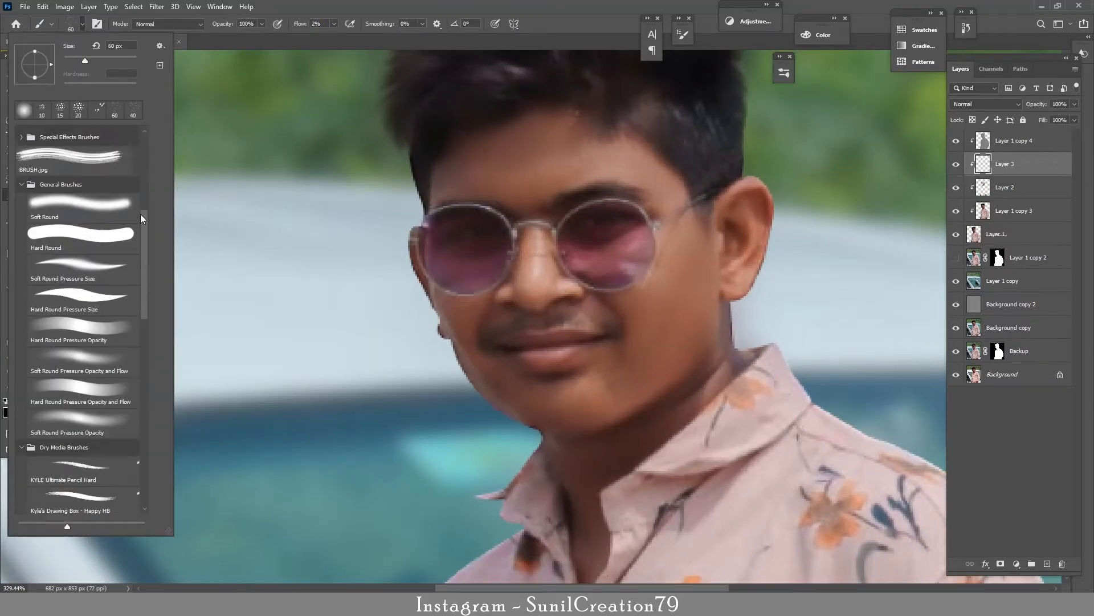
click(137, 212)
click(83, 28)
alt+click(664, 307)
Step: Paint sampled skin tones lightly over the face and forearm on Layer 3 with a small soft brush
key(bracketleft)
key(bracketleft)
key(bracketleft)
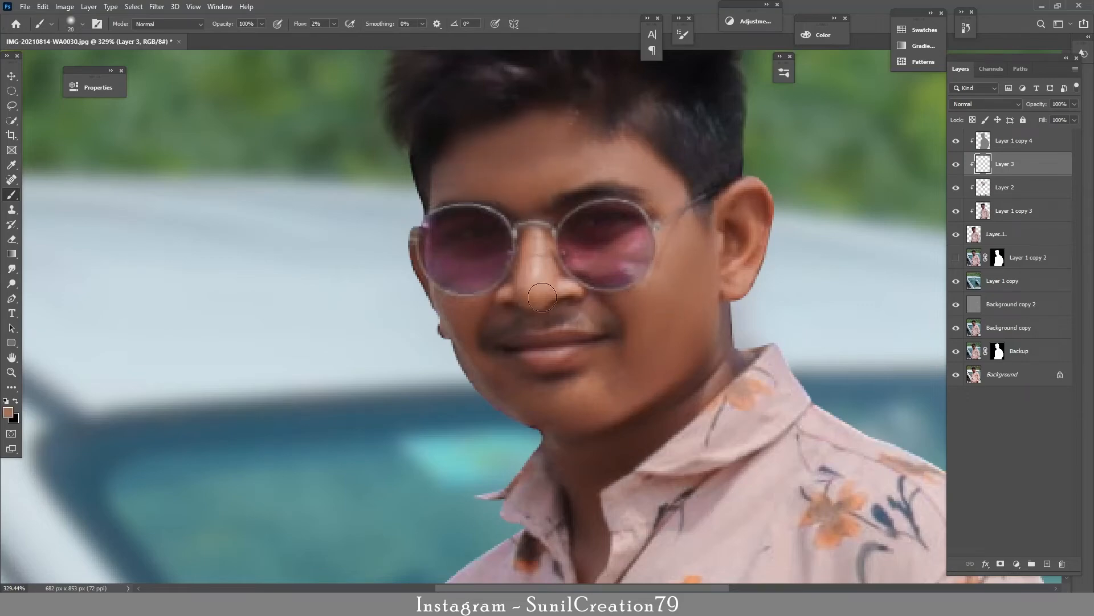
key(bracketleft)
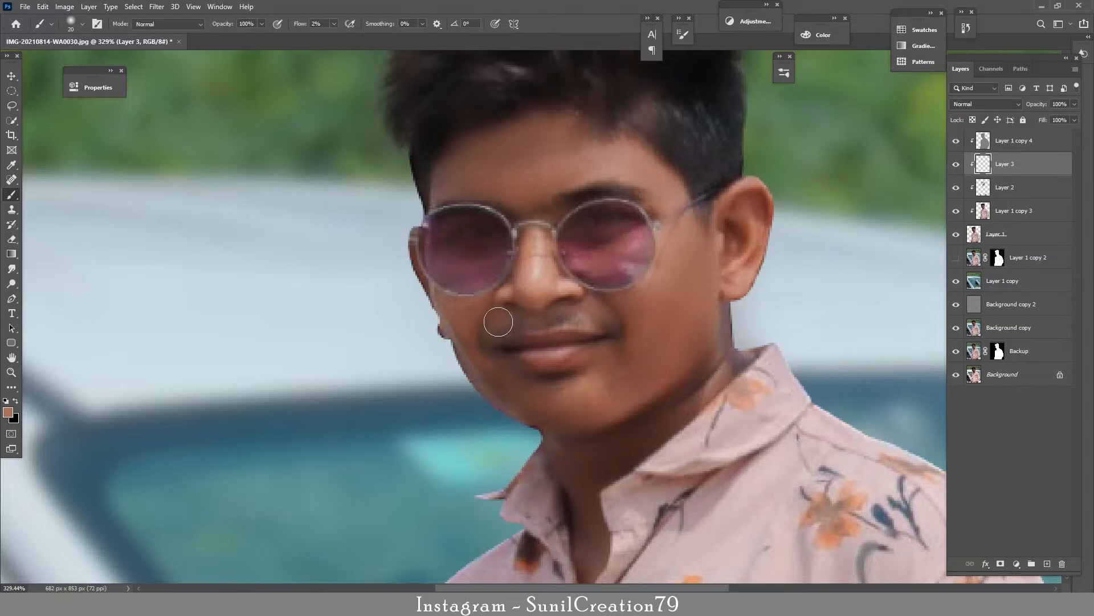
key(bracketright)
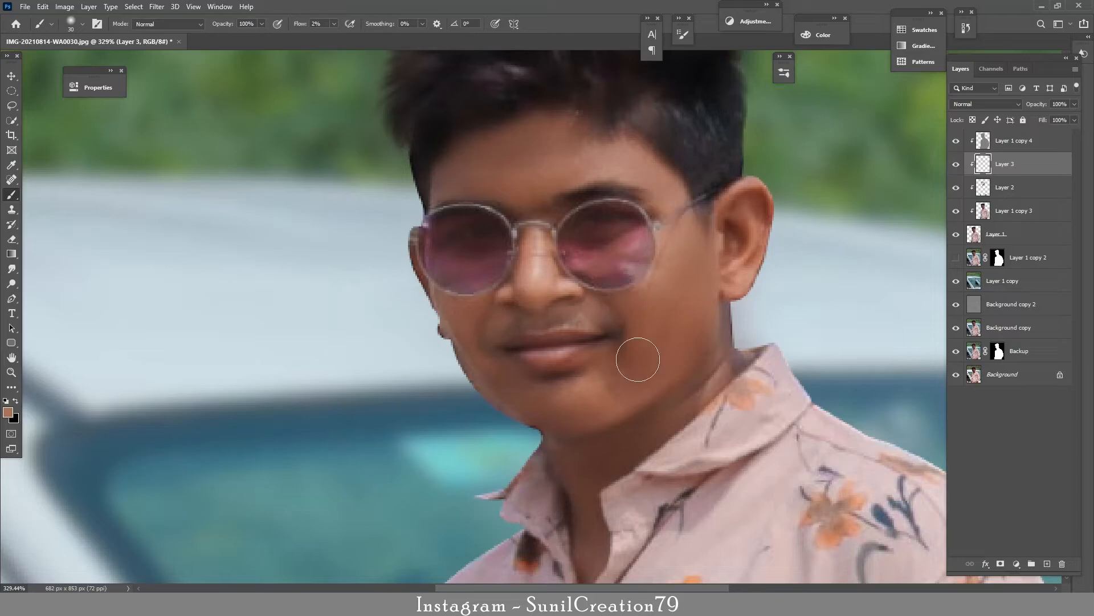
drag(653, 544, 637, 109)
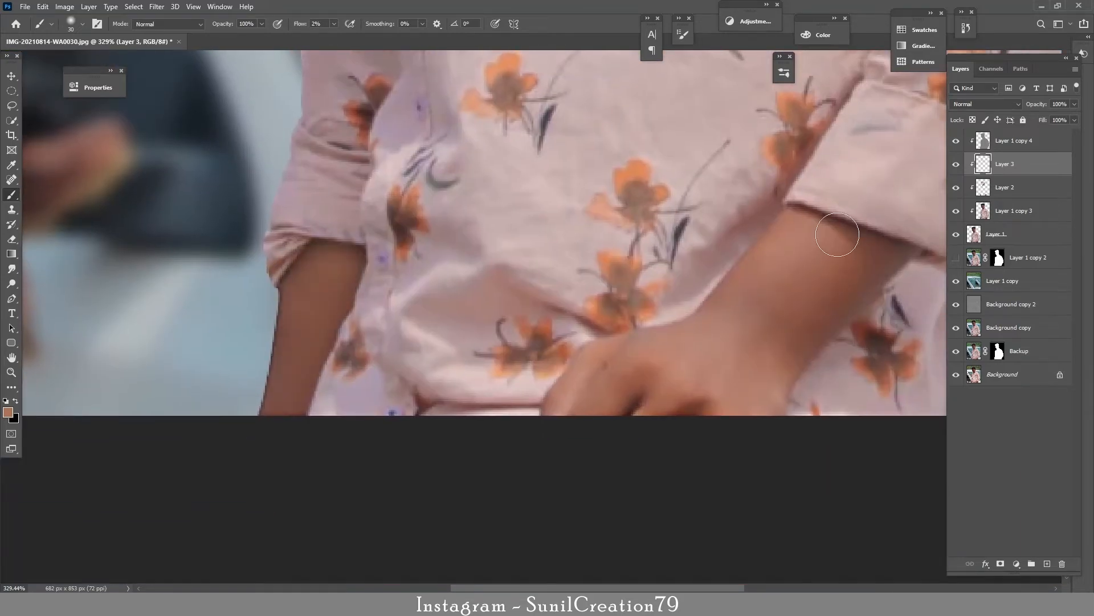
Step: Compare the portrait with and without Layer 3 and reduce that layer's opacity to 75%
key(z)
scroll(533, 412, down, 9)
scroll(543, 236, up, 7)
scroll(601, 316, down, 1)
drag(582, 322, 542, 313)
mouse_move(534, 277)
mouse_down()
mouse_move(573, 279)
mouse_move(564, 384)
mouse_up()
click(956, 164)
click(957, 164)
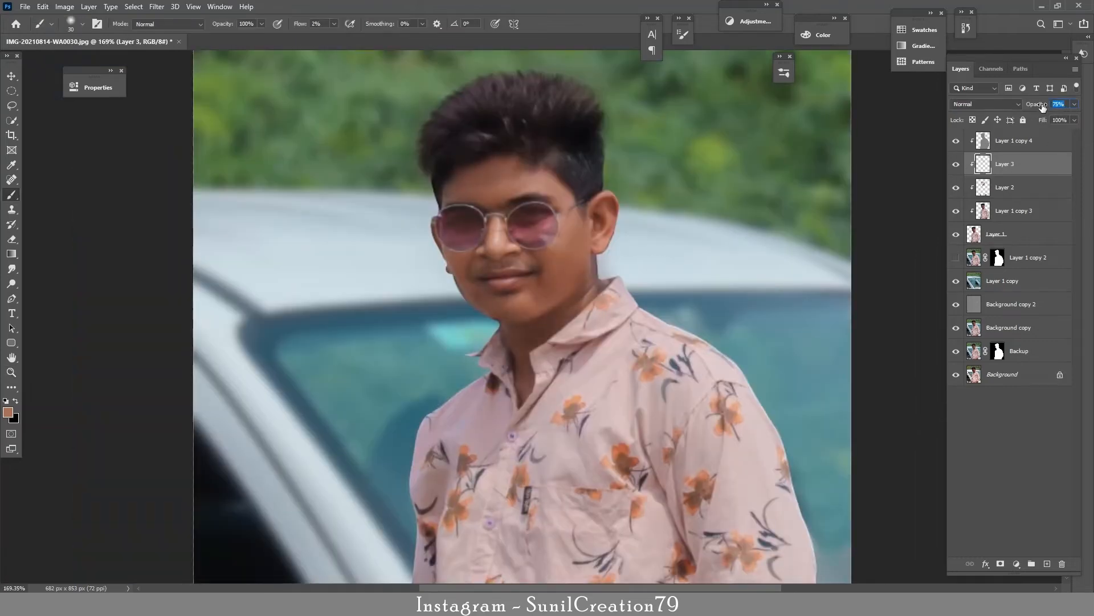
Step: Add a clipped Gradient Map above Layer 1 copy 4 with the saved dark-red-to-peach face colour preset, and invert its mask to black
click(1009, 141)
click(1017, 564)
click(1014, 545)
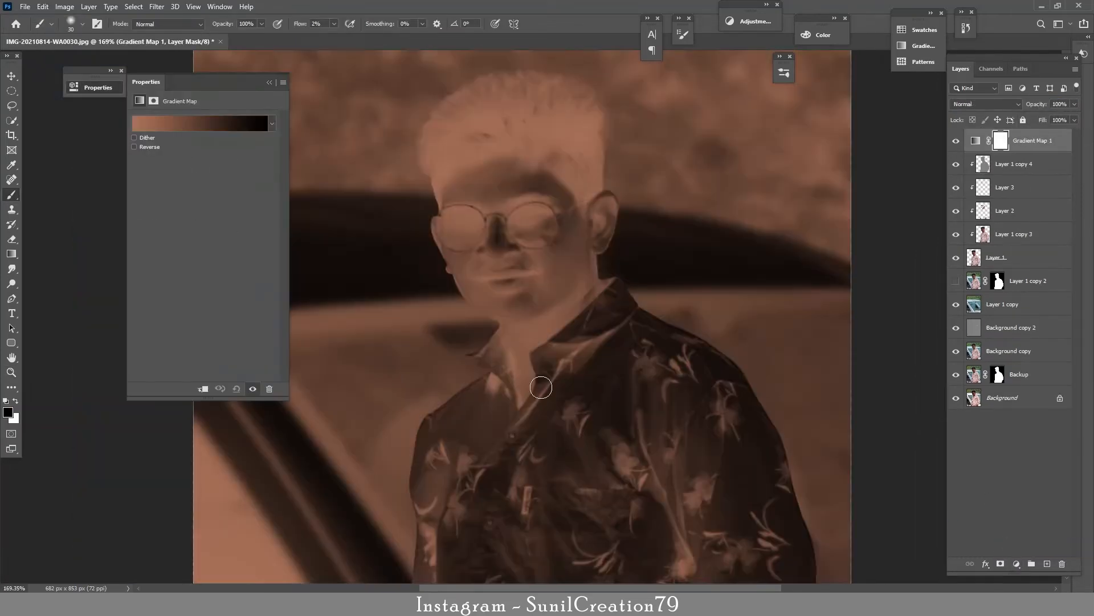
click(203, 390)
click(200, 123)
scroll(203, 222, down, 2)
click(132, 219)
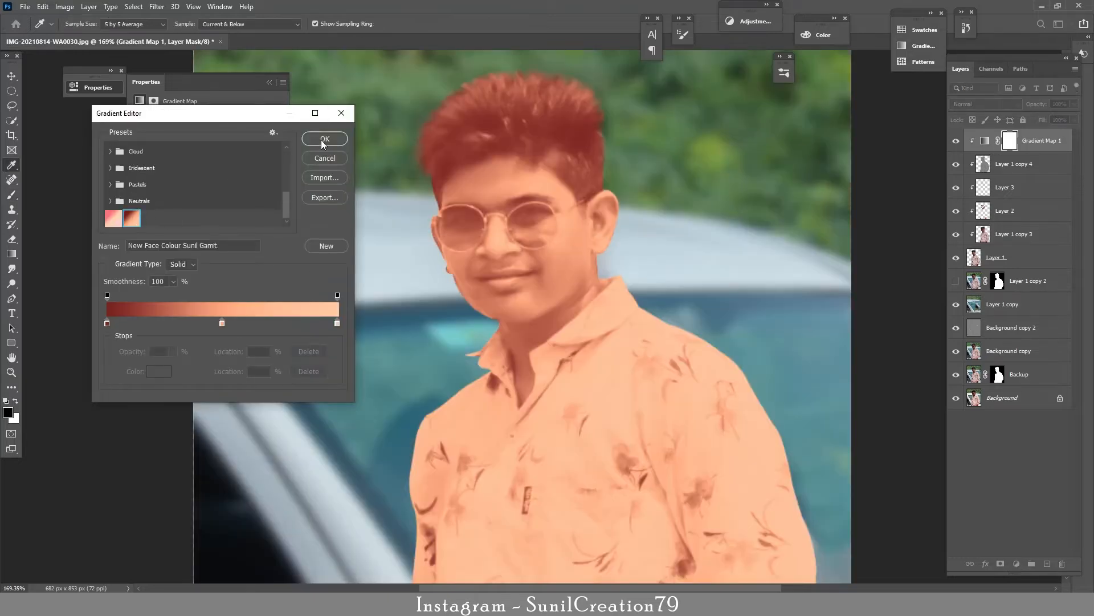
click(325, 139)
key(ctrl+i)
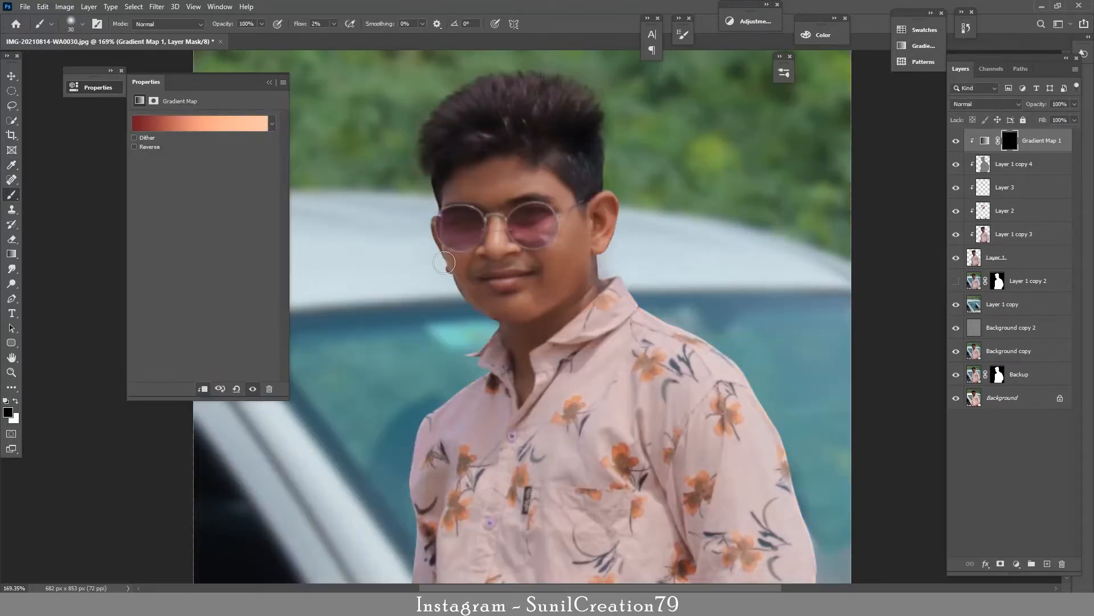
Step: Set the brush flow to 100% and paint white on the Gradient Map mask over the face
click(296, 25)
text(1x)
key(bracketright)
key(bracketright)
key(bracketright)
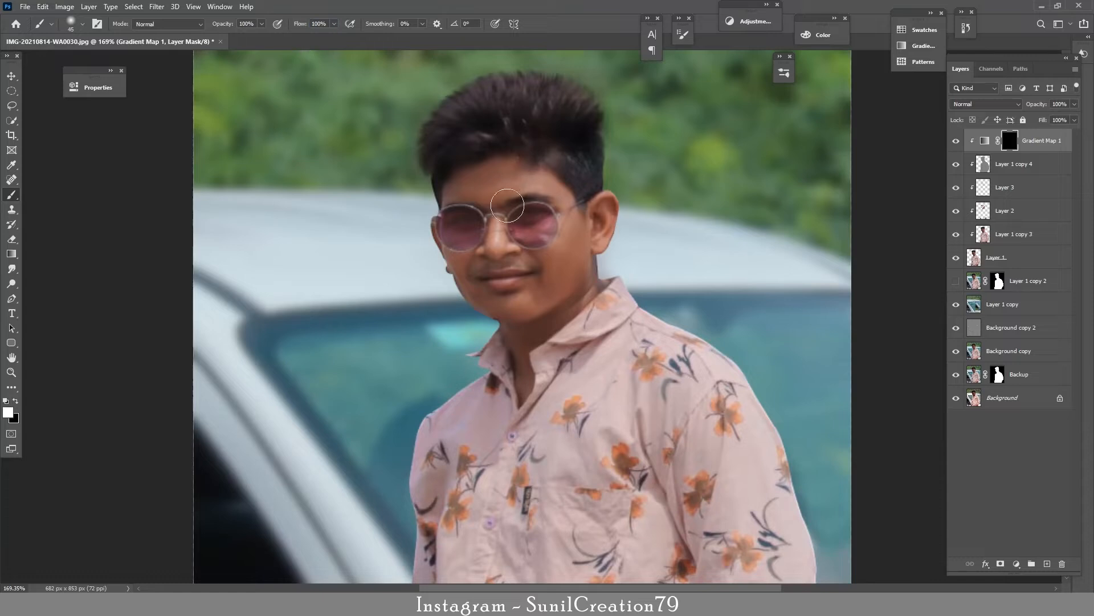
mouse_move(509, 181)
mouse_down()
mouse_move(476, 184)
mouse_move(535, 196)
mouse_move(587, 234)
mouse_move(570, 285)
mouse_move(513, 296)
mouse_move(450, 251)
mouse_move(576, 264)
mouse_up()
Step: Extend the Gradient Map mask over the ear, jaw edge and neck with a smaller brush
key(bracketleft)
key(bracketleft)
key(bracketleft)
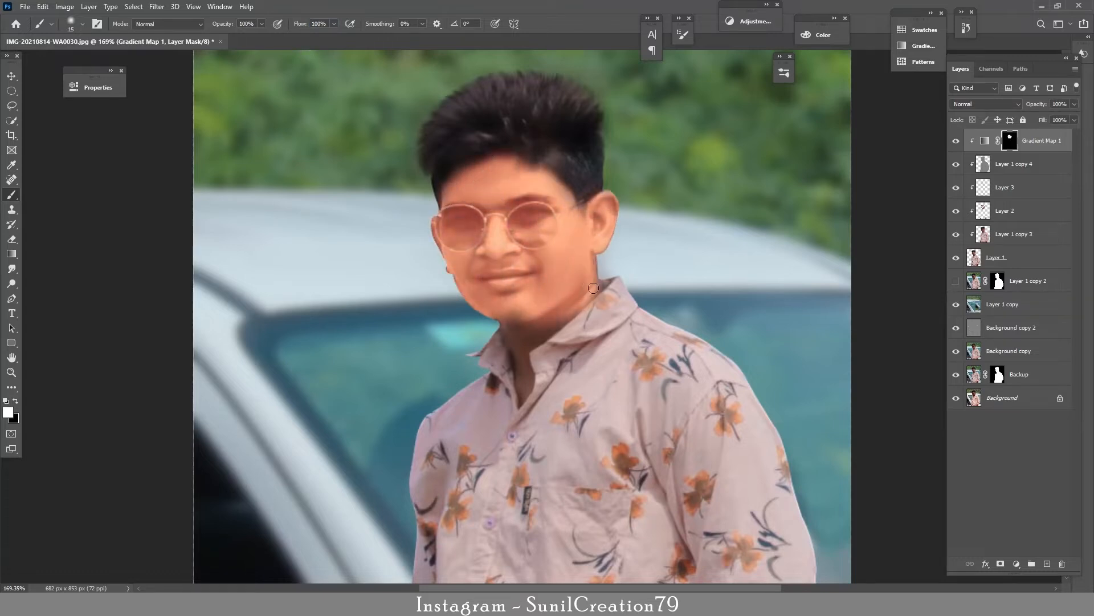
key(x)
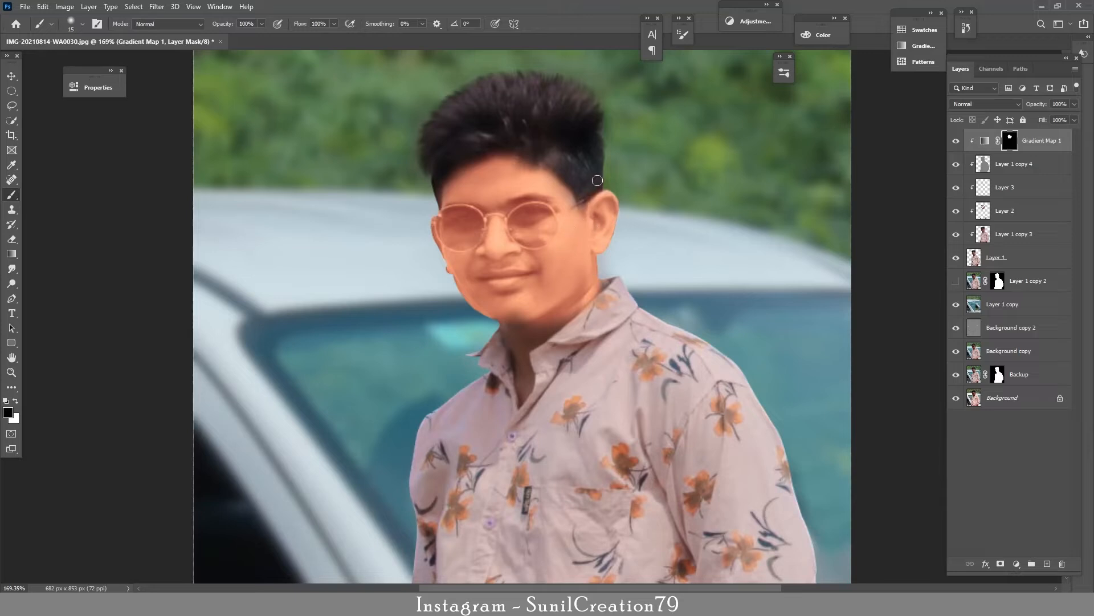
key(x)
drag(513, 336, 509, 327)
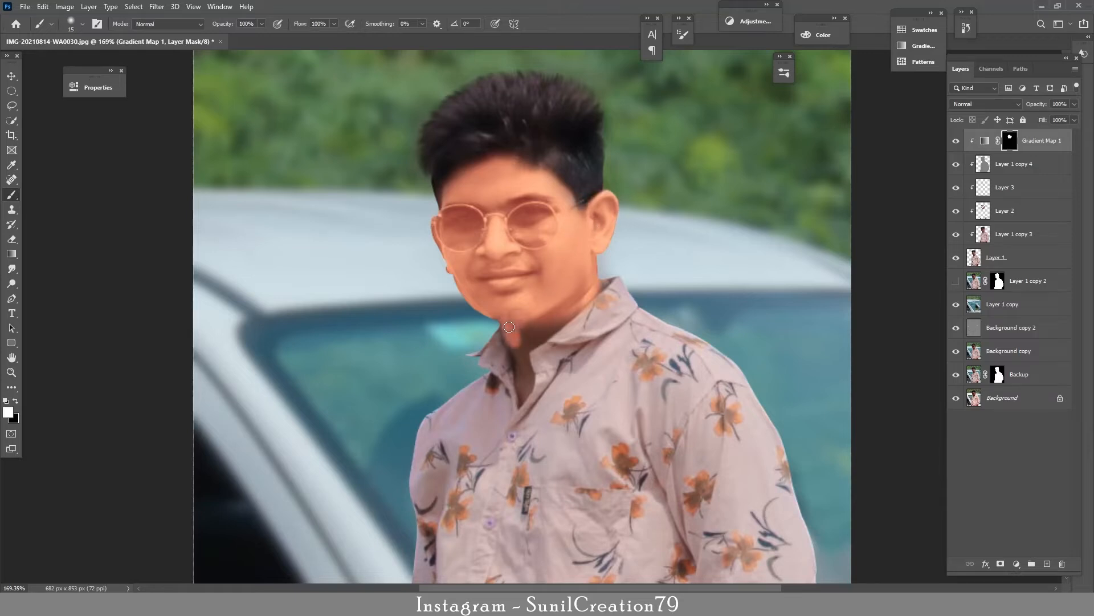
mouse_move(581, 300)
mouse_down()
mouse_move(528, 348)
mouse_move(520, 388)
mouse_up()
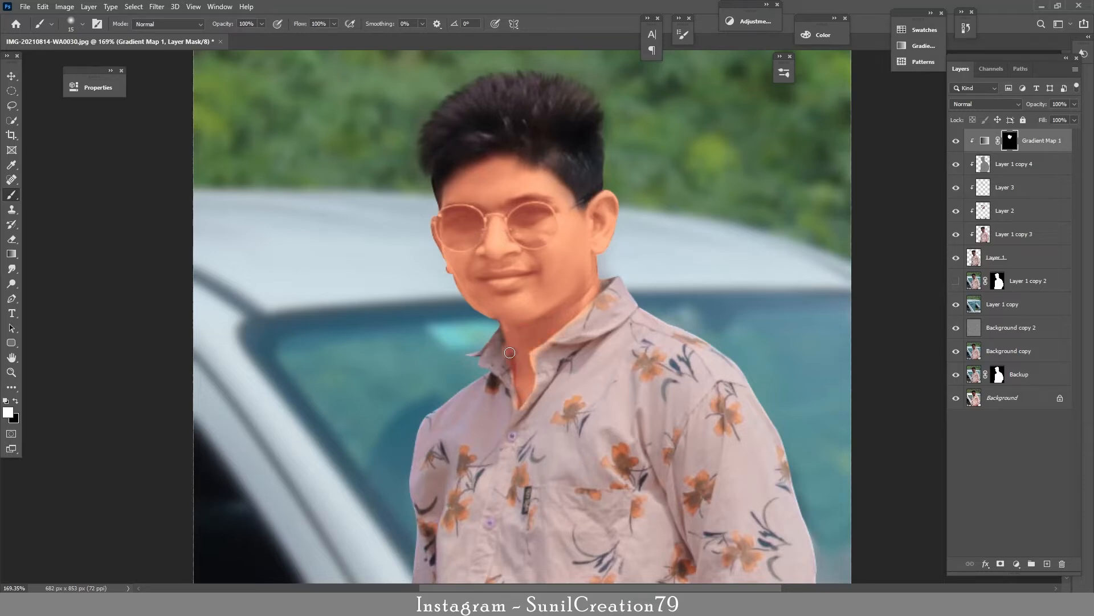
Step: Paint black on the Gradient Map mask to remove the tint spill along the shirt collar edges
key(x)
scroll(520, 360, up, 5)
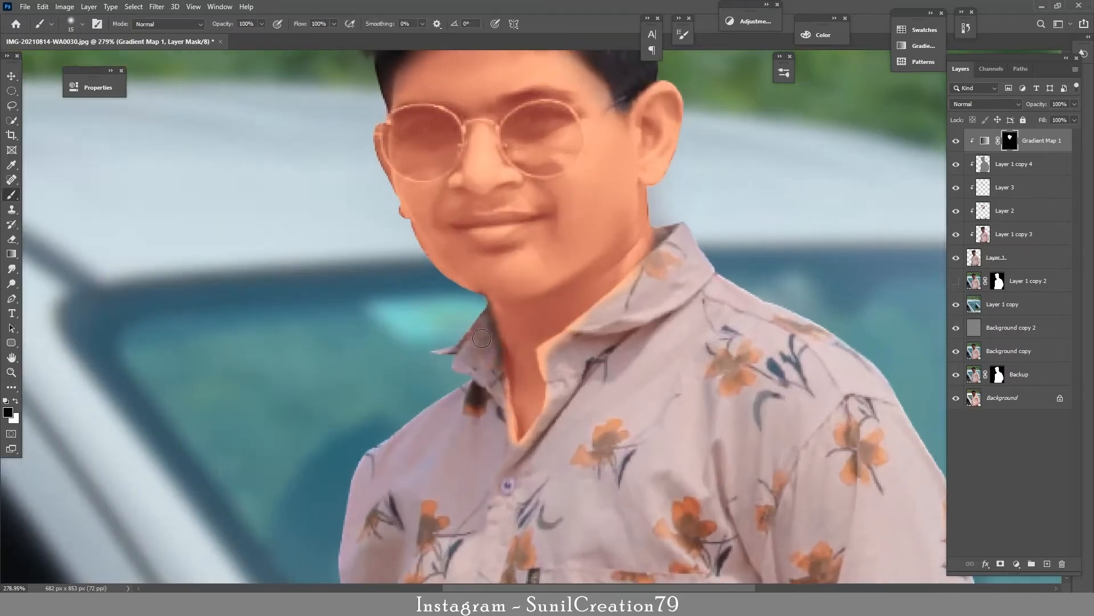
drag(502, 365, 522, 439)
mouse_move(544, 349)
mouse_down()
mouse_move(528, 397)
mouse_move(536, 374)
mouse_up()
key(x)
key(x)
drag(626, 291, 649, 277)
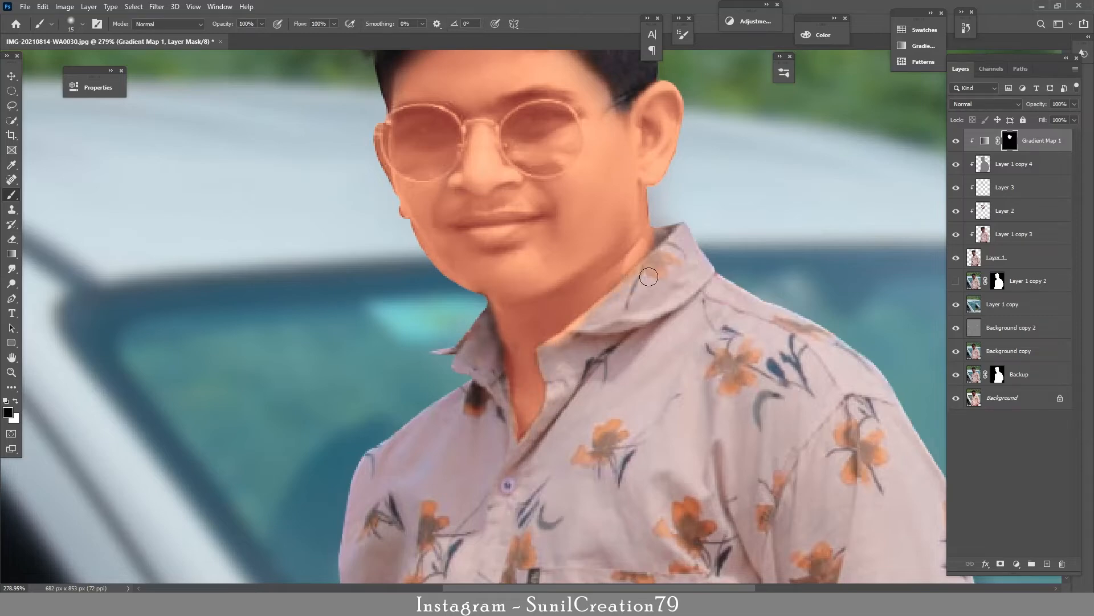
drag(590, 311, 550, 341)
drag(661, 236, 668, 245)
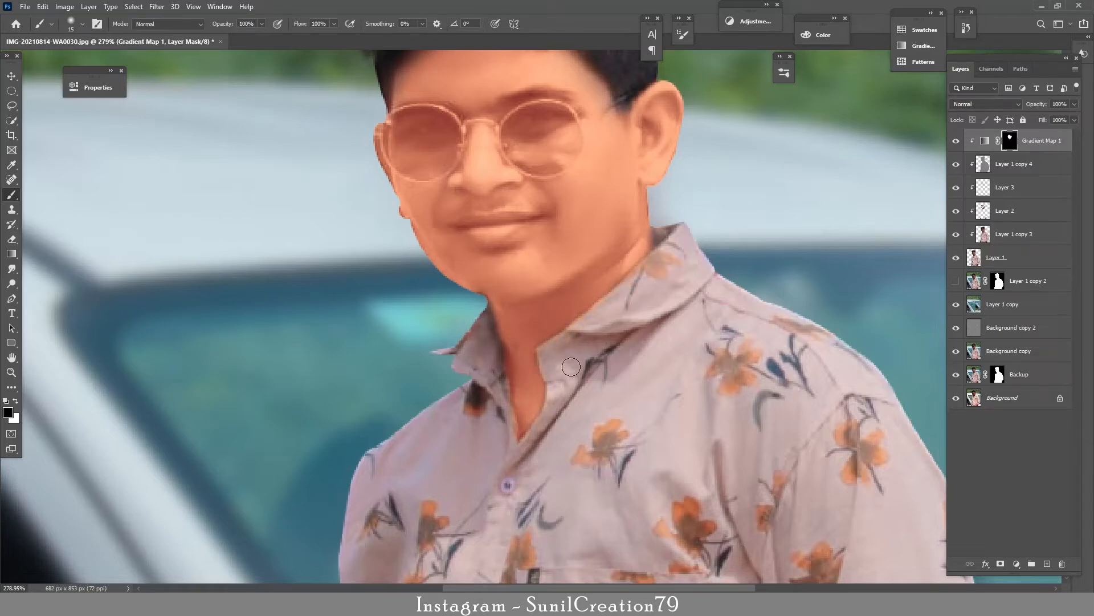
drag(507, 429, 502, 413)
Step: Reveal the Gradient Map tint on the lowered forearm beside the car mirror, refining the edges with a smaller brush
key(ctrl+space)
drag(470, 371, 362, 399)
mouse_move(473, 436)
mouse_down()
mouse_move(679, 330)
mouse_move(641, 308)
mouse_move(682, 268)
mouse_move(672, 353)
mouse_move(621, 422)
mouse_move(598, 410)
mouse_up()
key(x)
key(x)
mouse_move(691, 273)
mouse_down()
mouse_move(706, 279)
mouse_move(694, 335)
mouse_move(654, 429)
mouse_up()
key(x)
key(bracketleft)
key(bracketleft)
key(bracketleft)
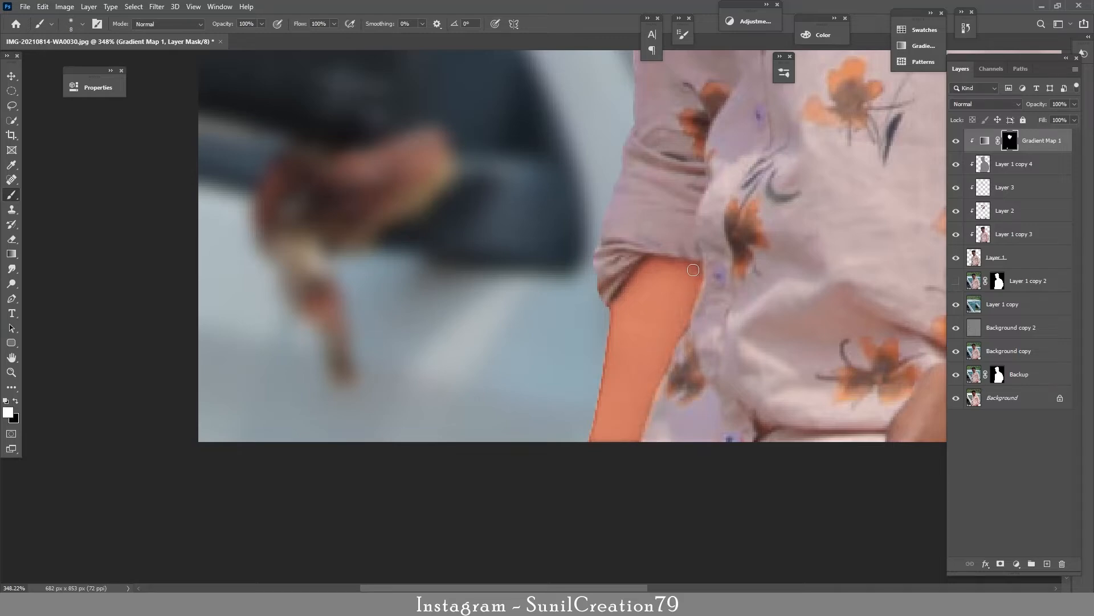
Step: Paint white on the Gradient Map mask over the bent forearm and hand
mouse_move(887, 297)
mouse_down()
mouse_move(386, 283)
mouse_move(394, 287)
mouse_up()
key(x)
key(bracketright)
key(bracketright)
key(bracketright)
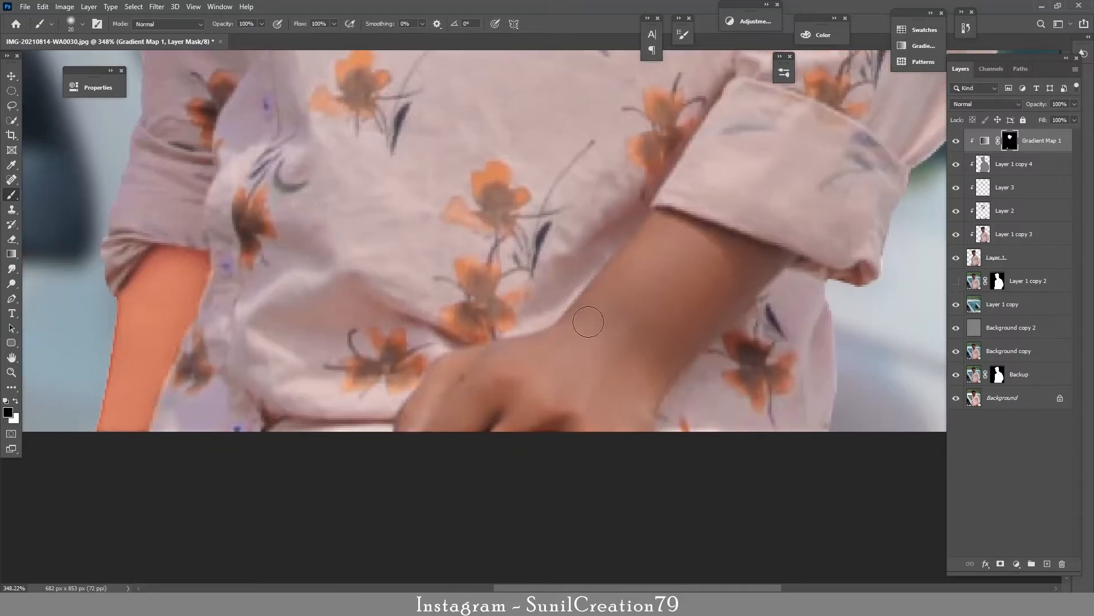
key(x)
mouse_move(655, 259)
mouse_down()
mouse_move(624, 307)
mouse_move(774, 256)
mouse_move(640, 418)
mouse_move(752, 296)
mouse_move(631, 251)
mouse_move(434, 405)
mouse_move(673, 285)
mouse_move(547, 407)
mouse_move(469, 421)
mouse_up()
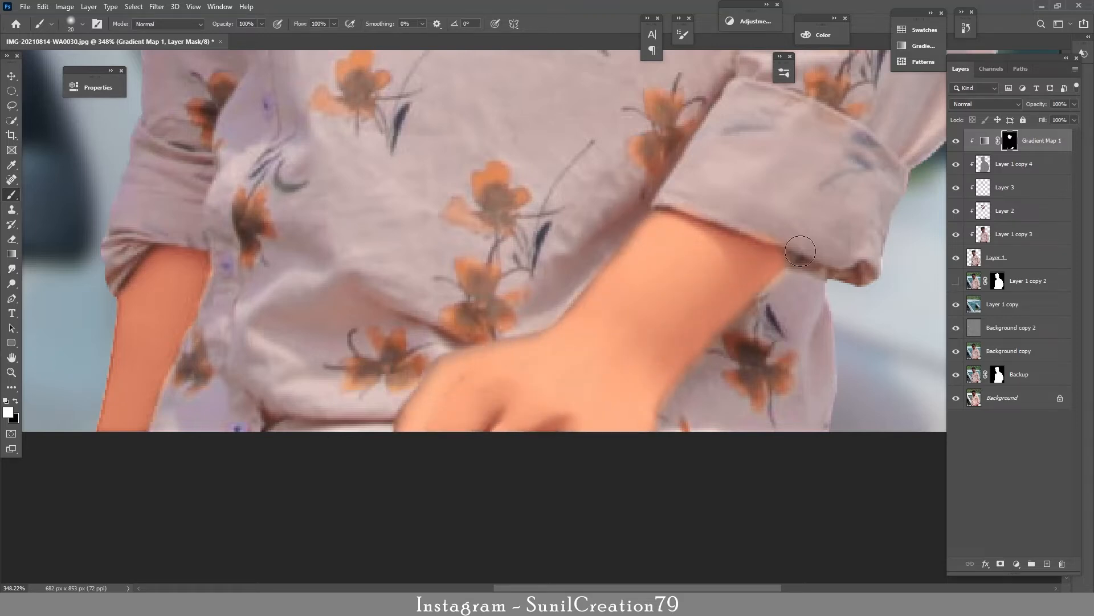
Step: Refine the Gradient Map mask along the sleeve cuff and the hand's edges with a smaller brush
key(x)
key(bracketleft)
key(bracketleft)
key(bracketleft)
key(bracketleft)
key(x)
drag(784, 259, 798, 262)
mouse_move(650, 226)
mouse_down()
mouse_move(521, 337)
mouse_move(413, 394)
mouse_move(396, 425)
mouse_up()
Step: Blend Gradient Map 1 in Soft Light at 61% opacity and compare the skin with and without it
key(ctrl+0)
click(985, 103)
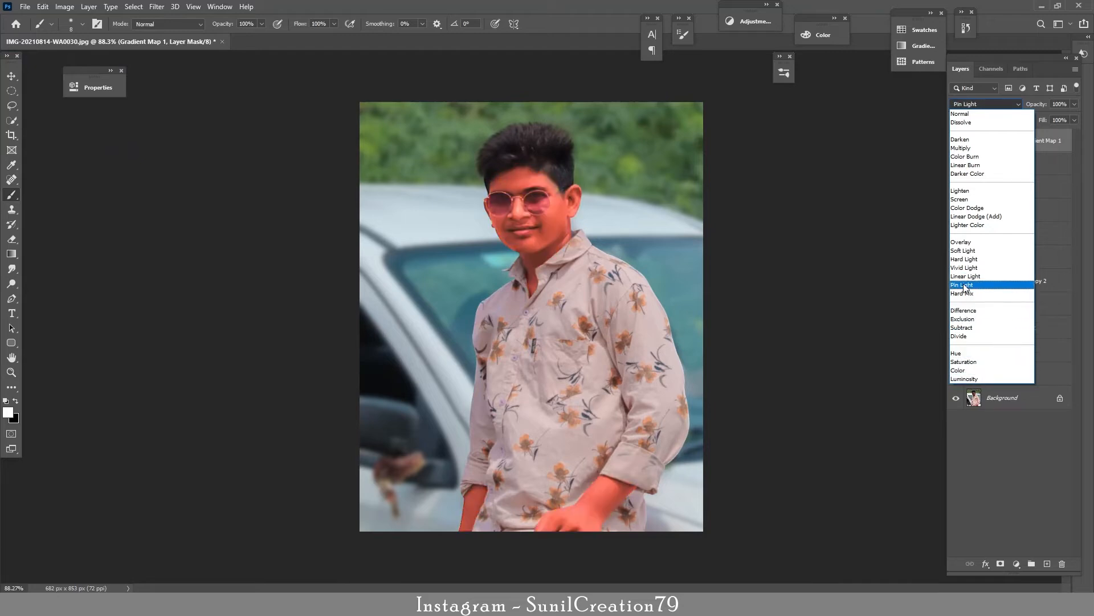
click(959, 253)
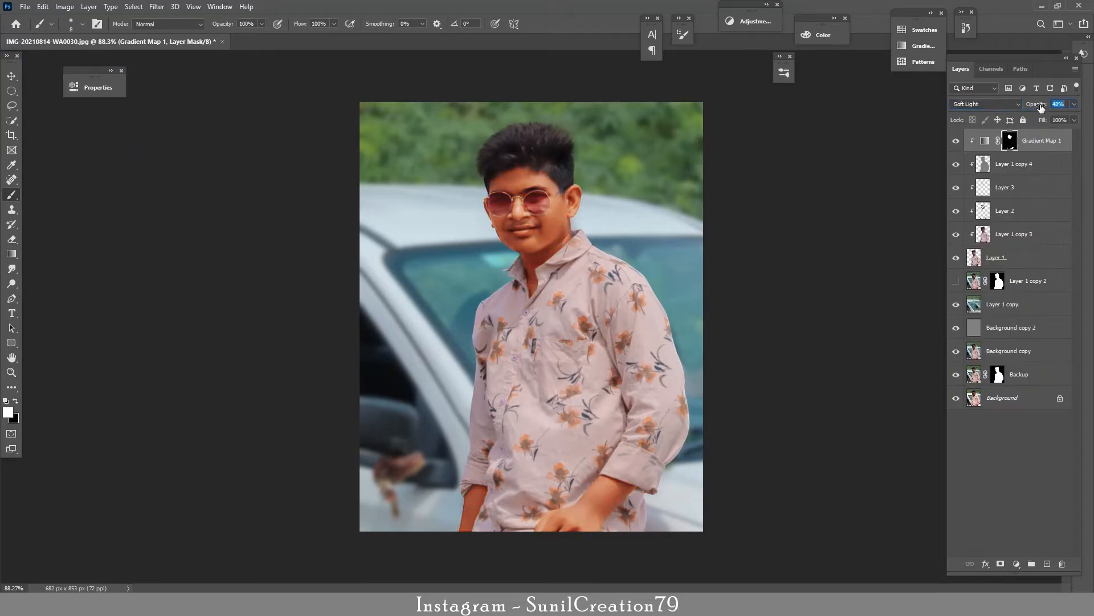
drag(1041, 107, 1041, 107)
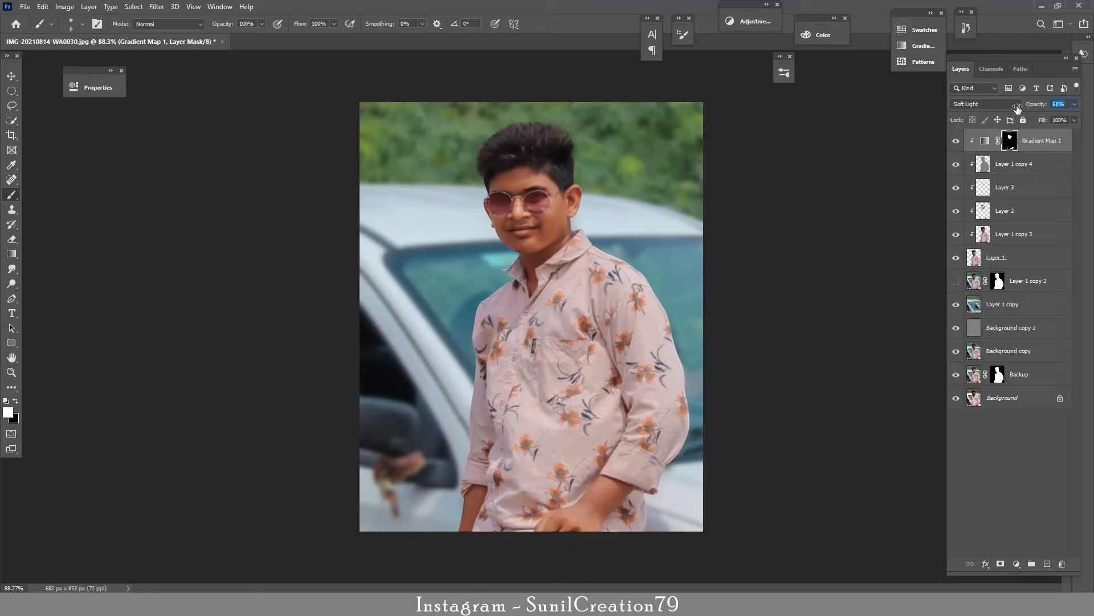
click(957, 142)
click(957, 142)
Step: Add a clipped Selective Color adjustment above Gradient Map 1 and set the Reds to -13% black with cyan, magenta and yellow at 0
click(1017, 564)
click(1026, 564)
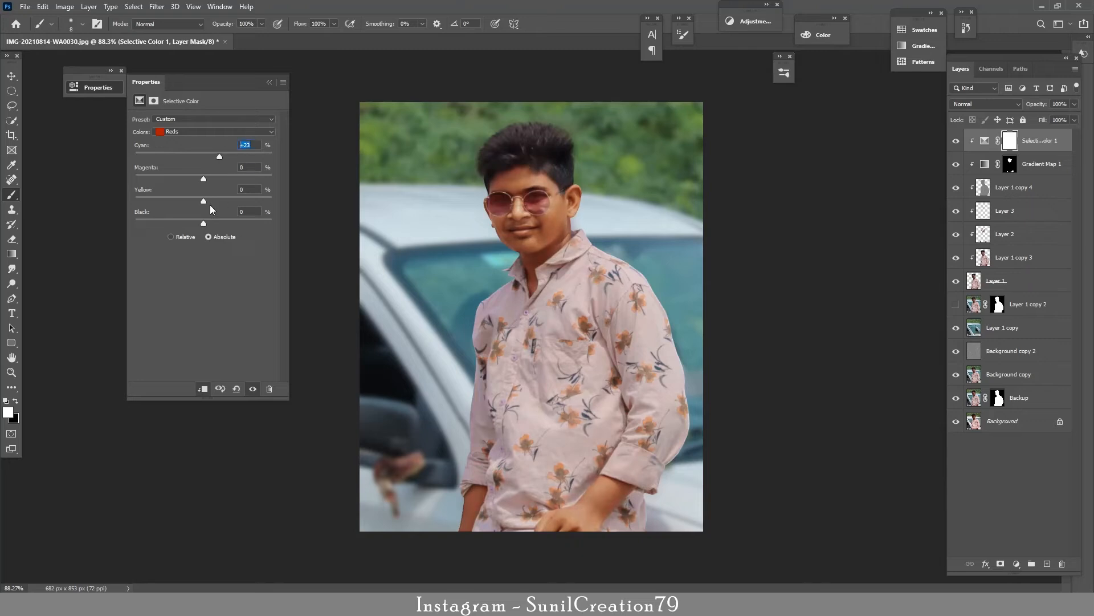
text(0)
drag(206, 179, 198, 186)
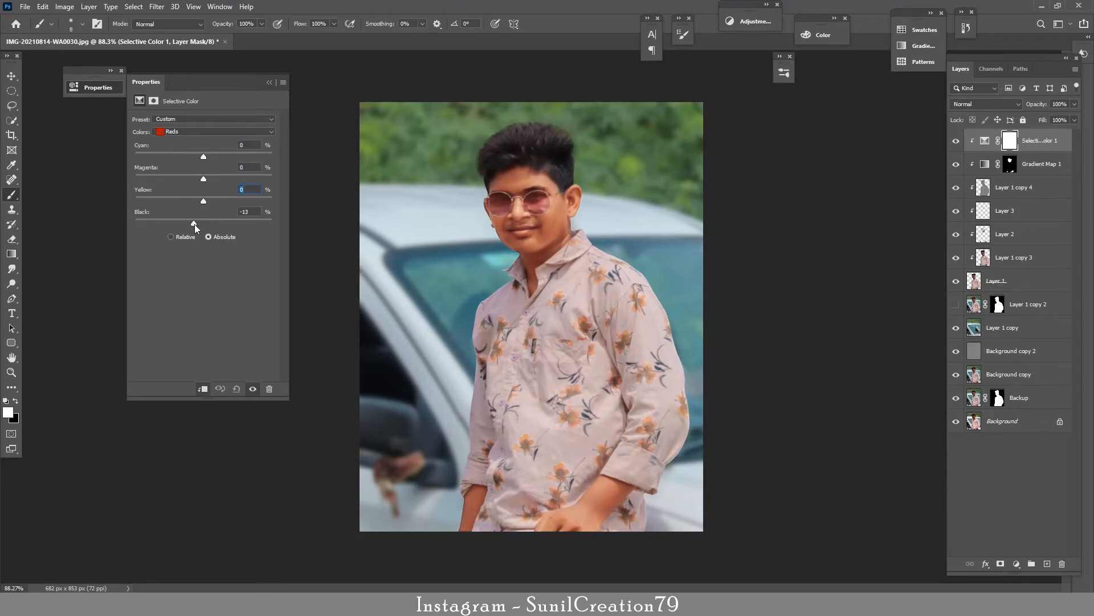
Step: Fine-tune the magenta, cyan and black amounts of the Selective Color adjustment and compare the portrait with and without it
click(213, 132)
click(182, 142)
drag(203, 179, 207, 180)
drag(218, 162, 186, 162)
mouse_move(203, 223)
mouse_down()
mouse_move(177, 221)
mouse_move(200, 223)
mouse_up()
click(269, 82)
click(956, 140)
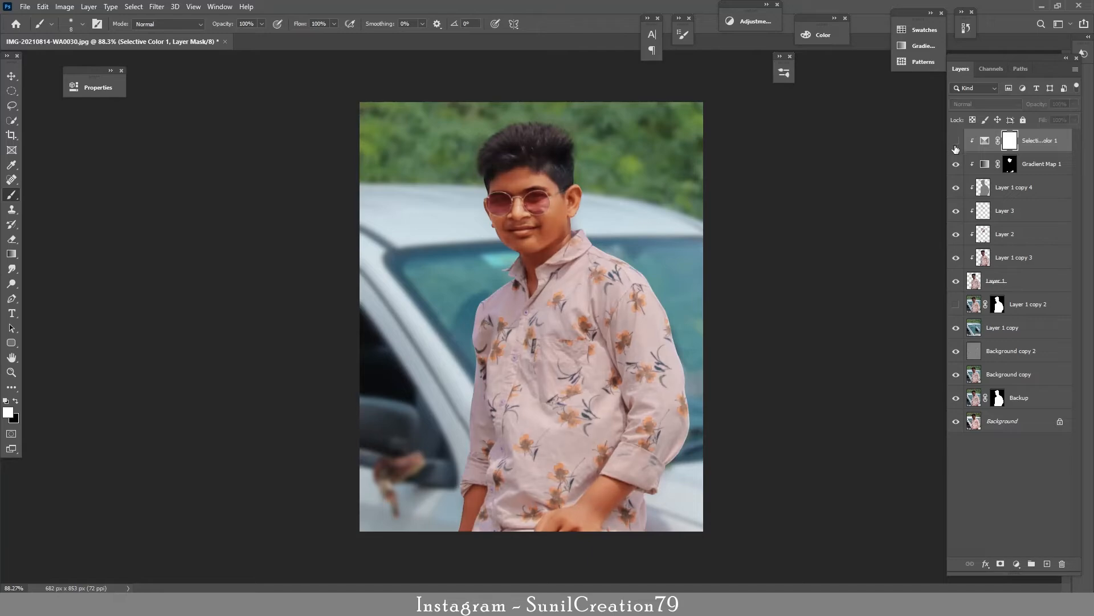
click(956, 141)
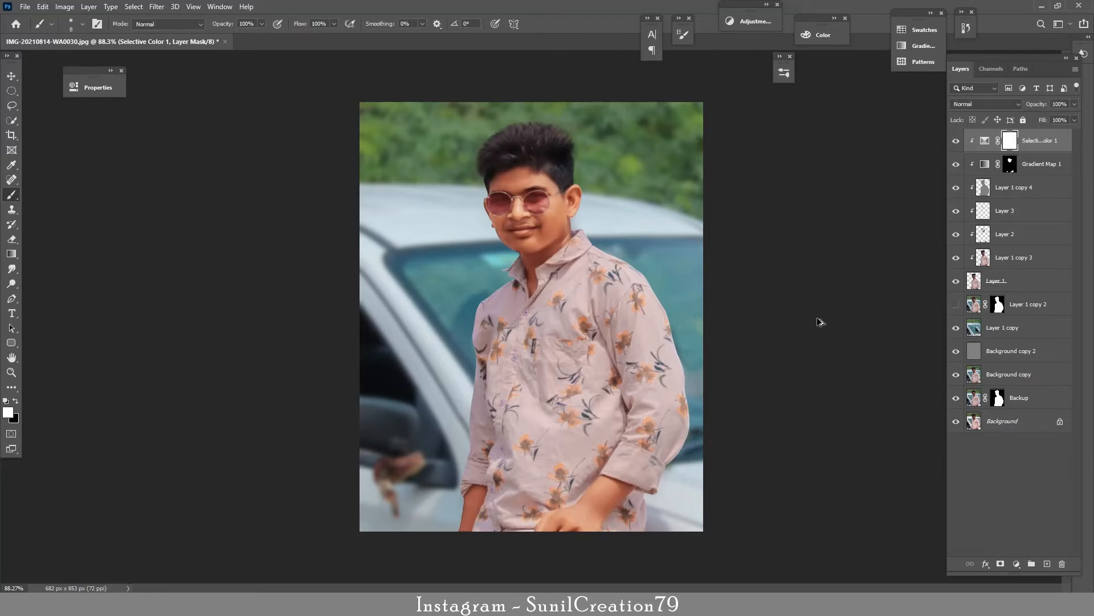
Step: Stamp all visible layers onto a new layer and open it in the Camera Raw filter
key(ctrl+shift+alt+e)
click(159, 7)
click(182, 79)
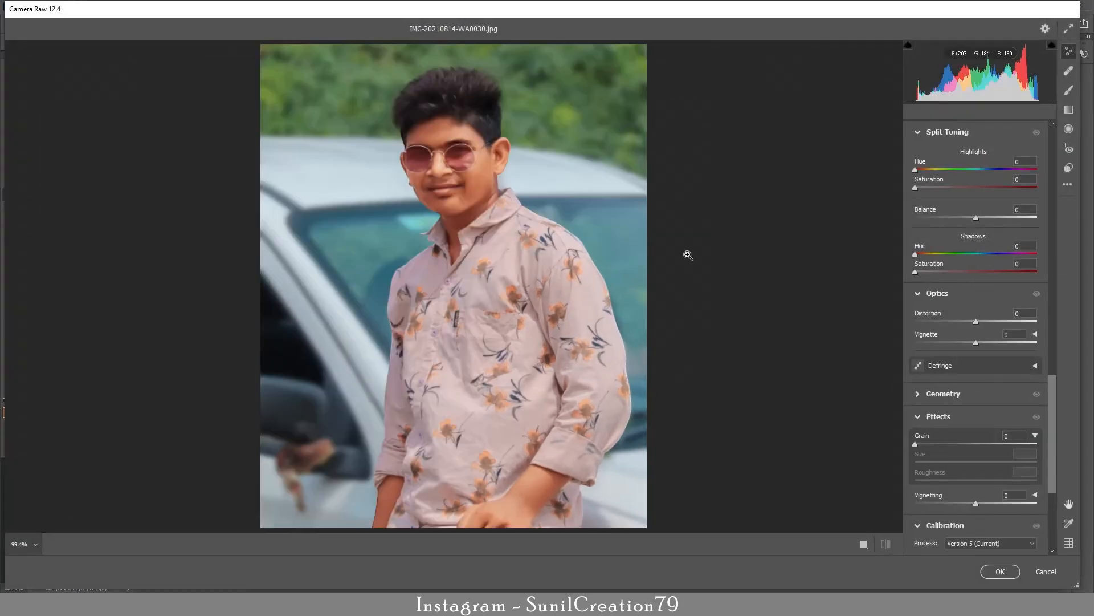
Step: Set Temperature to -5, Exposure to -0.25, Contrast to -10, Highlights to -69 and Shadows to +22, and raise the Vibrance
drag(976, 218, 968, 219)
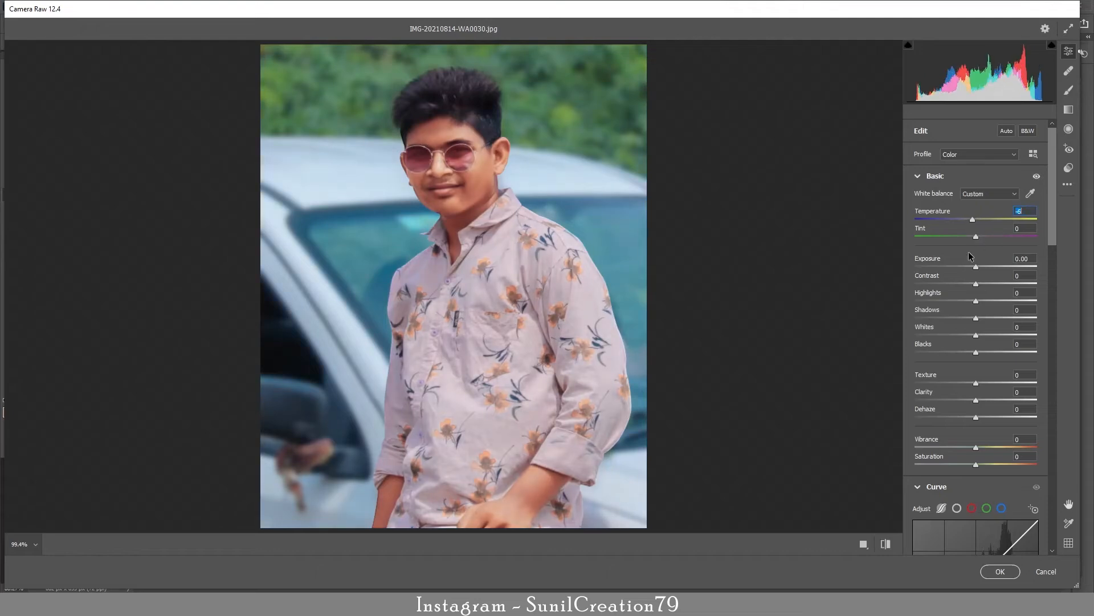
drag(969, 266, 990, 318)
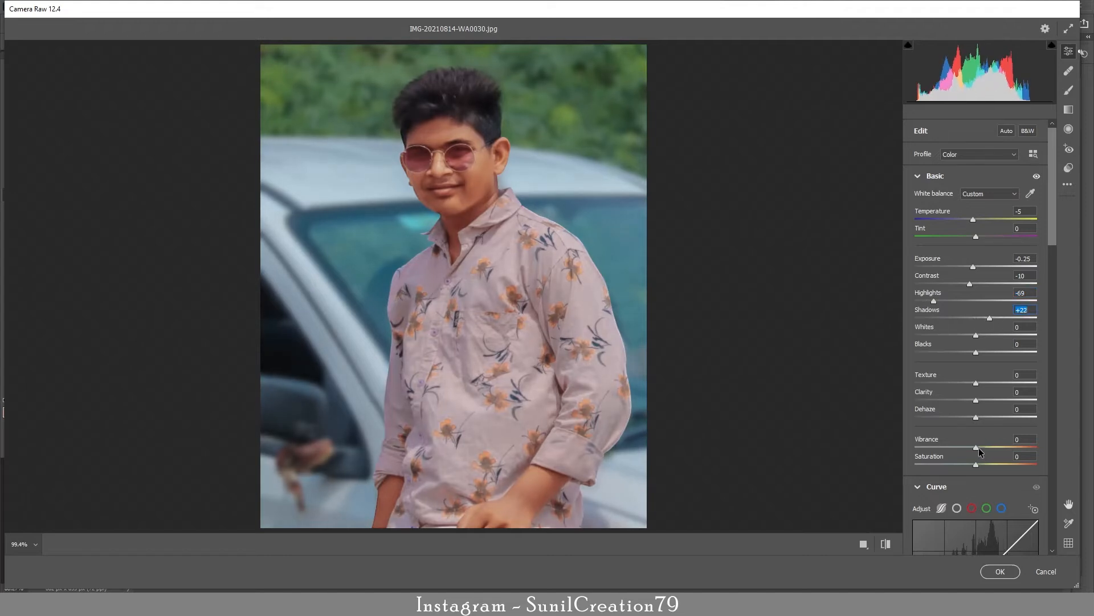
drag(977, 446, 1001, 445)
Step: Shift the Color Mixer hues to Yellows +6, Greens -85 and Aquas -7, and slightly lower the Oranges and Blues hues
scroll(981, 280, down, 10)
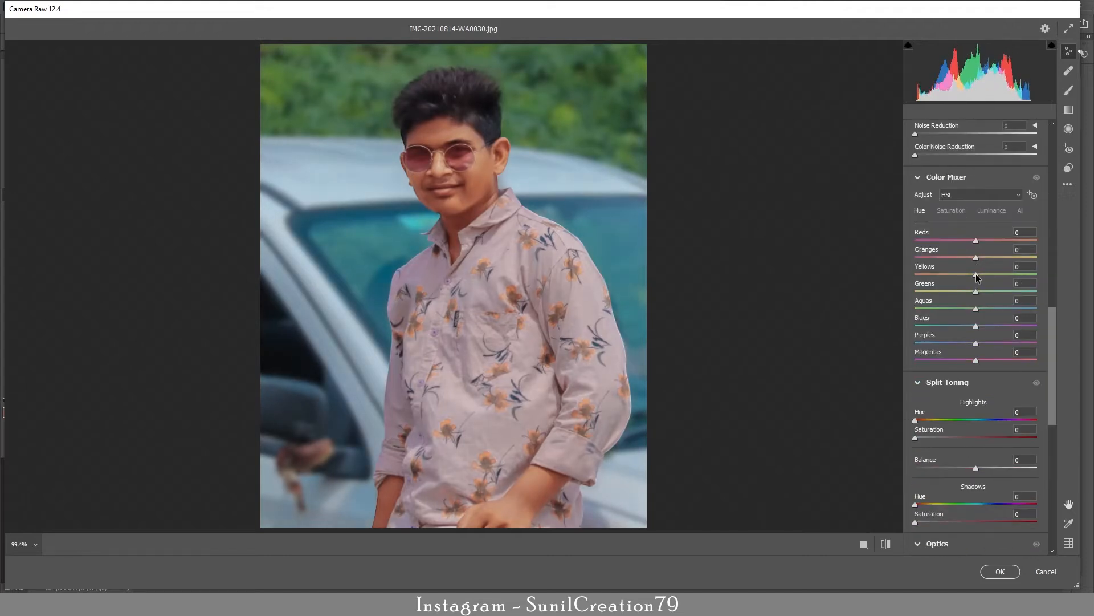
drag(977, 277, 975, 320)
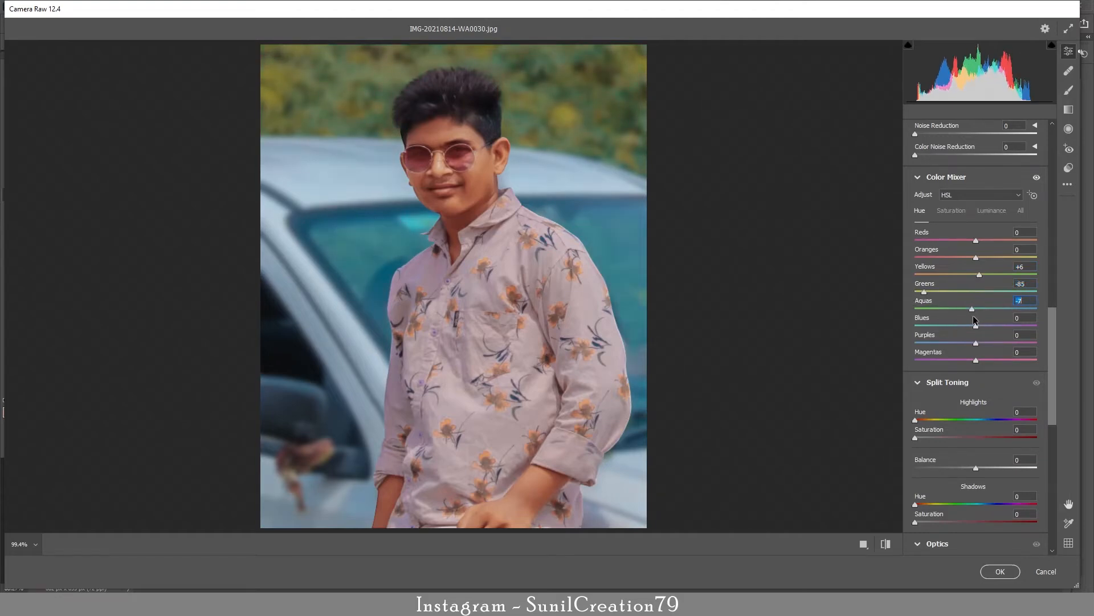
drag(976, 258, 970, 259)
drag(976, 327, 972, 328)
Step: Set the Blue Primary calibration to Hue -12 and Saturation +10, and compare before and after views
drag(1055, 422, 1055, 545)
drag(976, 525, 986, 540)
click(882, 547)
click(882, 547)
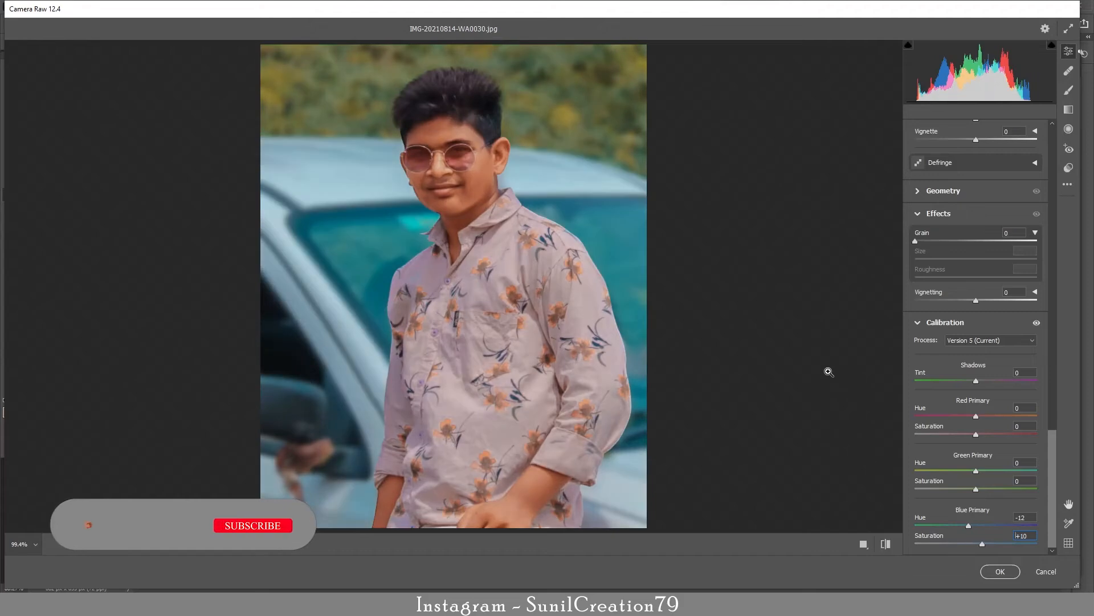
Step: Place a graduated filter over the bottom of the portrait, fading upward, with lowered Exposure and Highlights at -50
click(1069, 110)
drag(473, 461, 480, 554)
drag(976, 275, 955, 276)
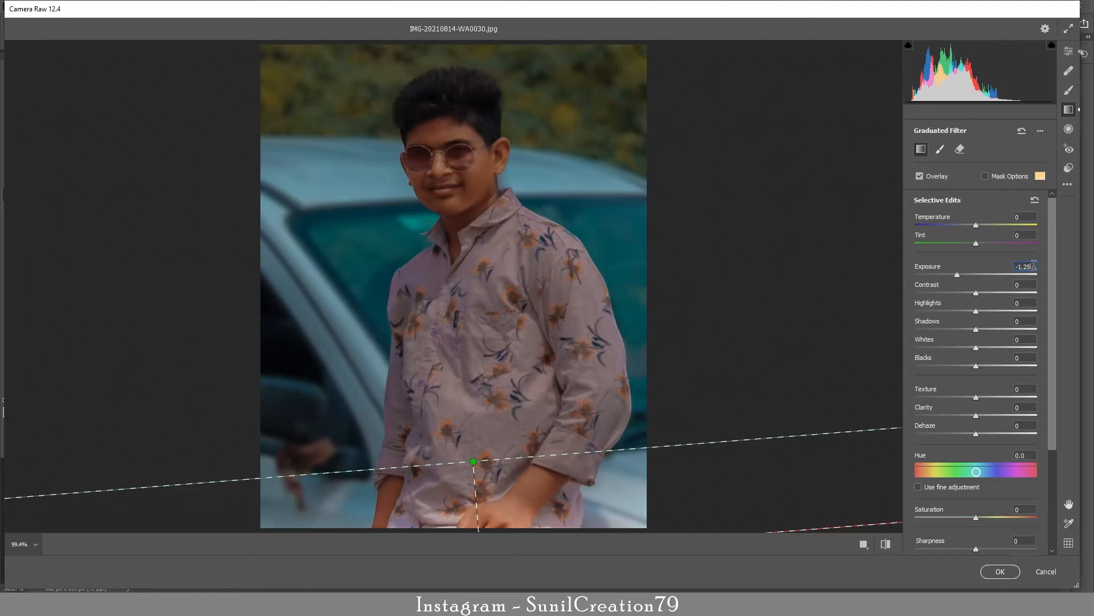
text(0)
drag(473, 462, 489, 442)
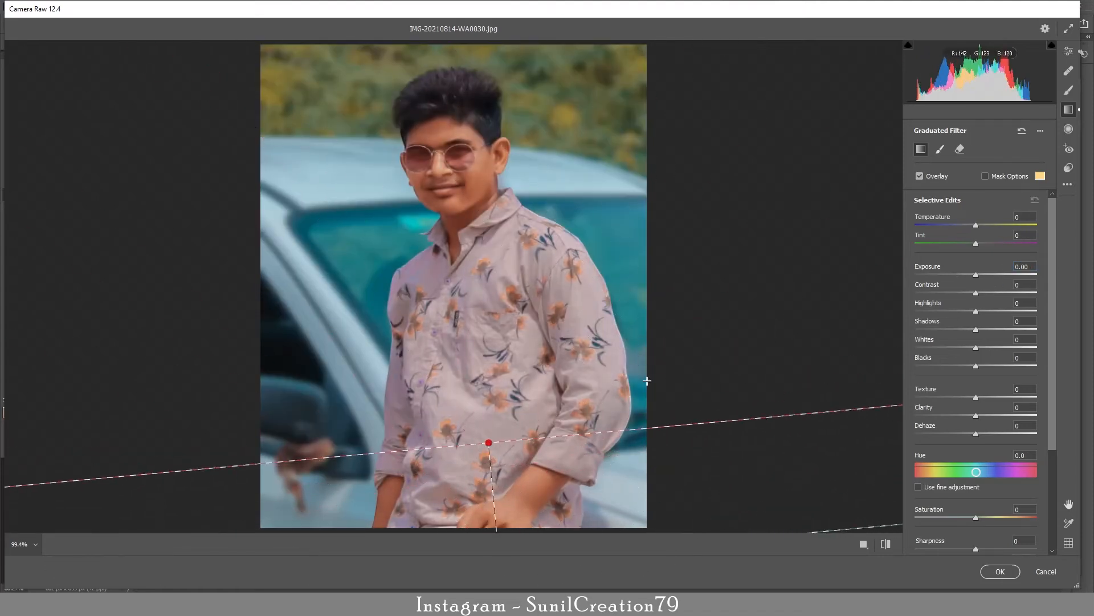
drag(976, 274, 946, 312)
Step: Place graduated filters fading inward from the portrait's left and right edges, with Exposure -0.95 and Highlights -50
mouse_move(335, 217)
mouse_down()
mouse_move(366, 285)
mouse_move(496, 208)
mouse_up()
drag(407, 213, 275, 227)
drag(365, 220, 370, 230)
mouse_move(626, 219)
mouse_down()
mouse_move(640, 213)
mouse_move(485, 360)
mouse_move(519, 217)
mouse_up()
drag(590, 218, 667, 218)
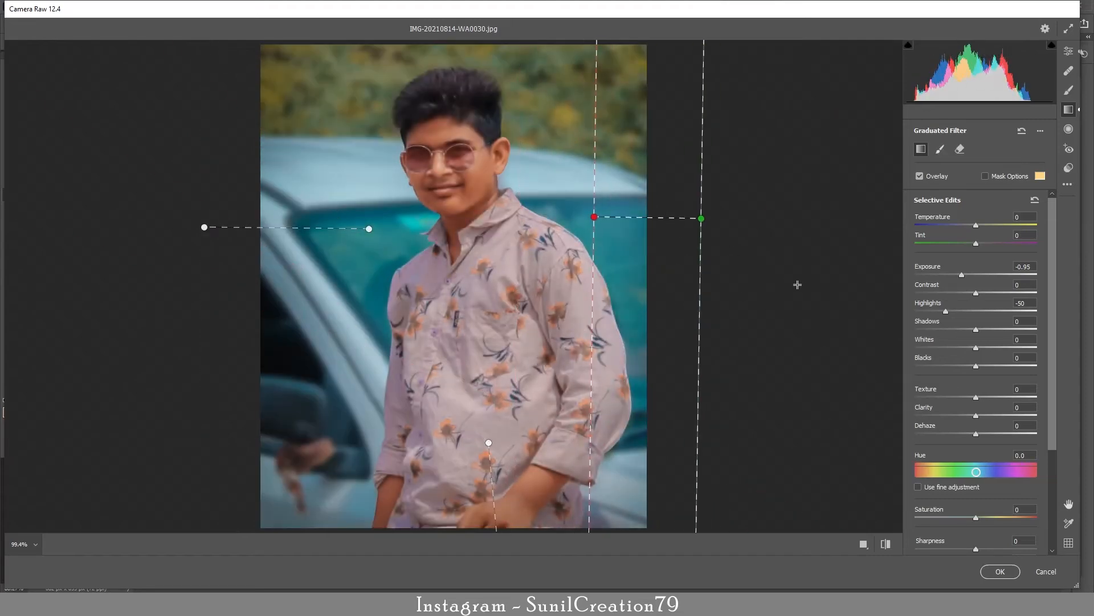
Step: Set Vignetting to -5, add a small amount of Grain, apply the Camera Raw filter and compare the graded layer's visibility
click(1069, 51)
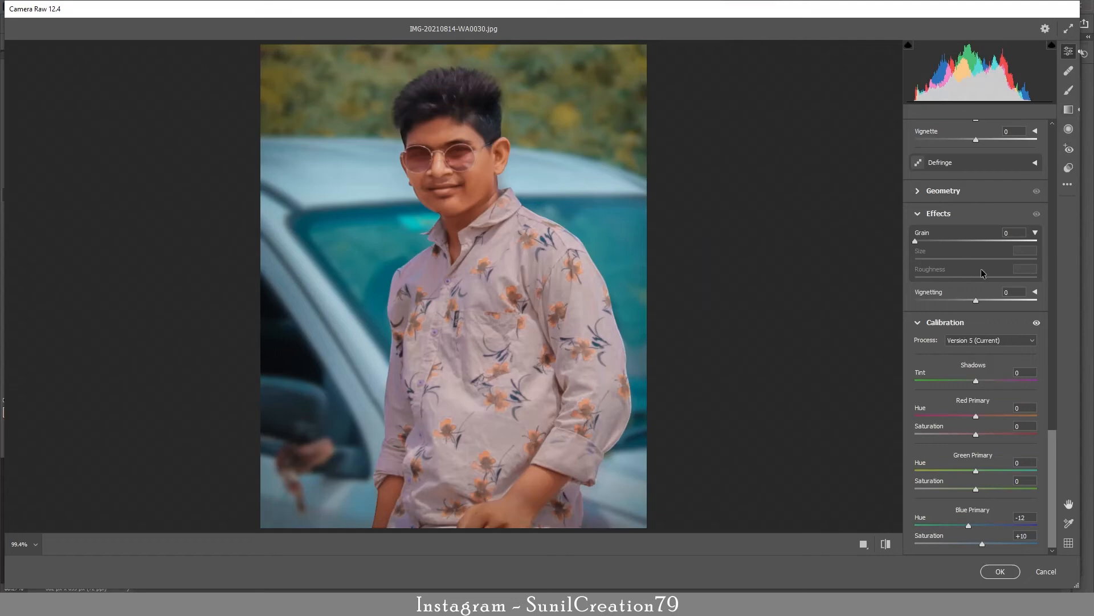
drag(976, 300, 973, 301)
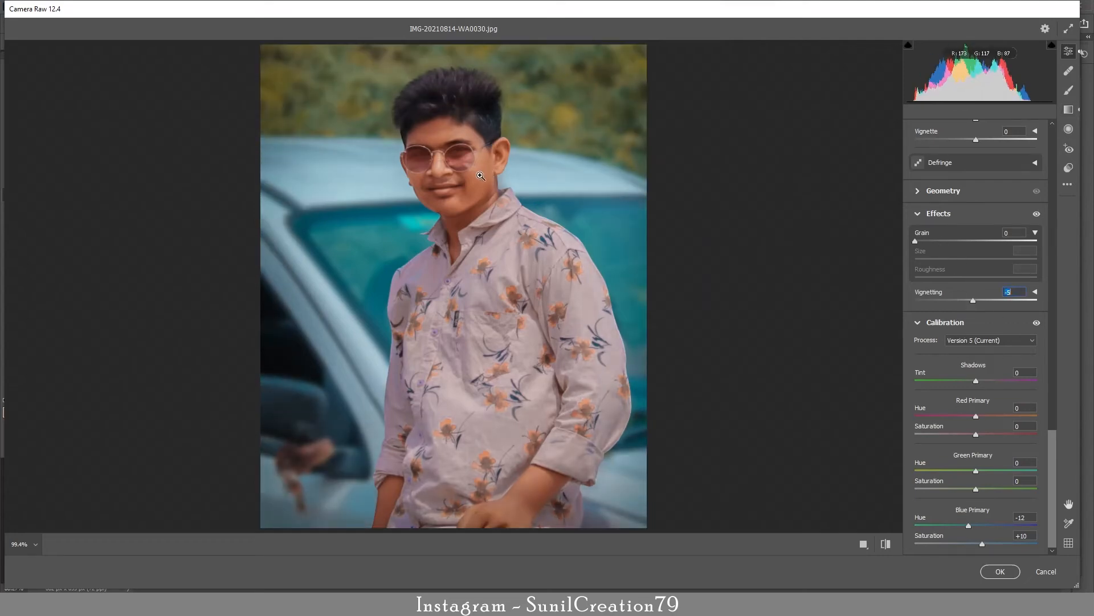
click(481, 176)
click(930, 242)
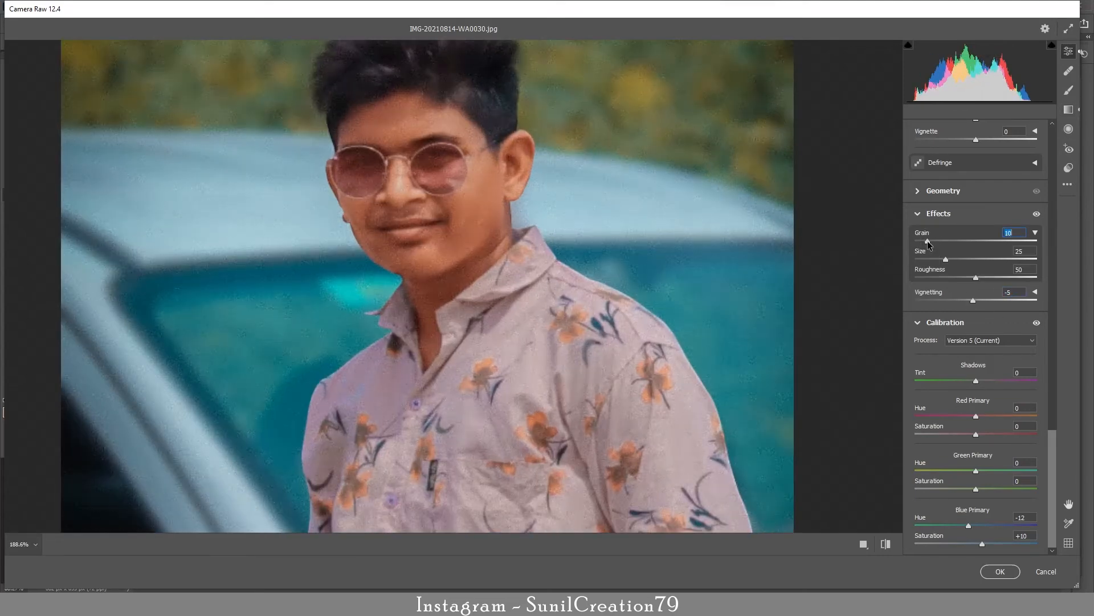
drag(927, 241, 923, 243)
click(1000, 572)
click(957, 144)
click(957, 144)
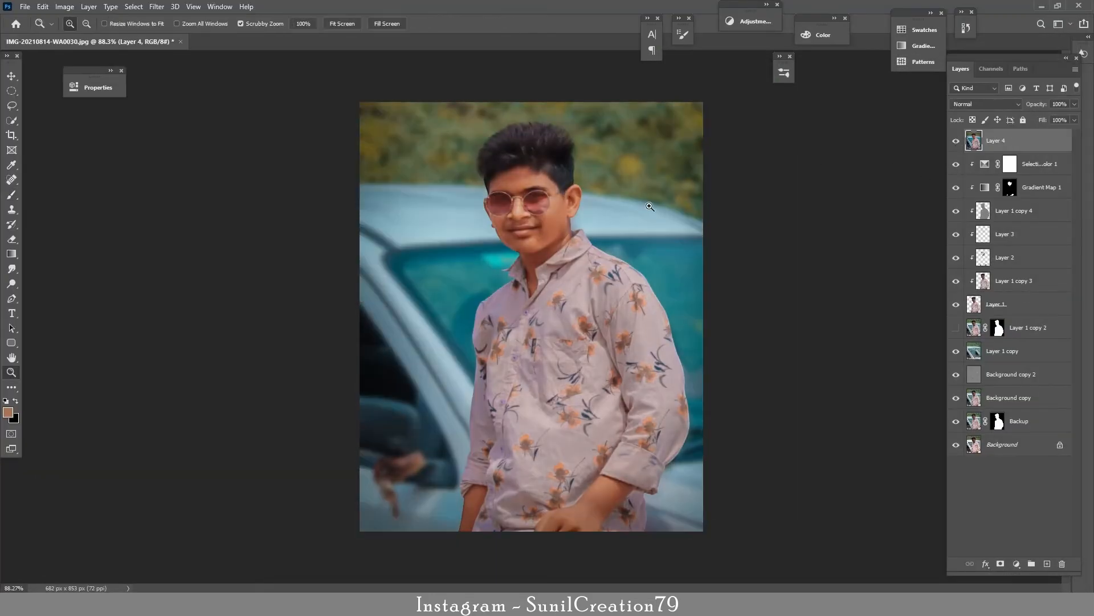
drag(634, 203, 690, 209)
Step: Add a Curves adjustment layer on top, pull in its white point, move its black point to Input 24, and compare the effect
click(1022, 420)
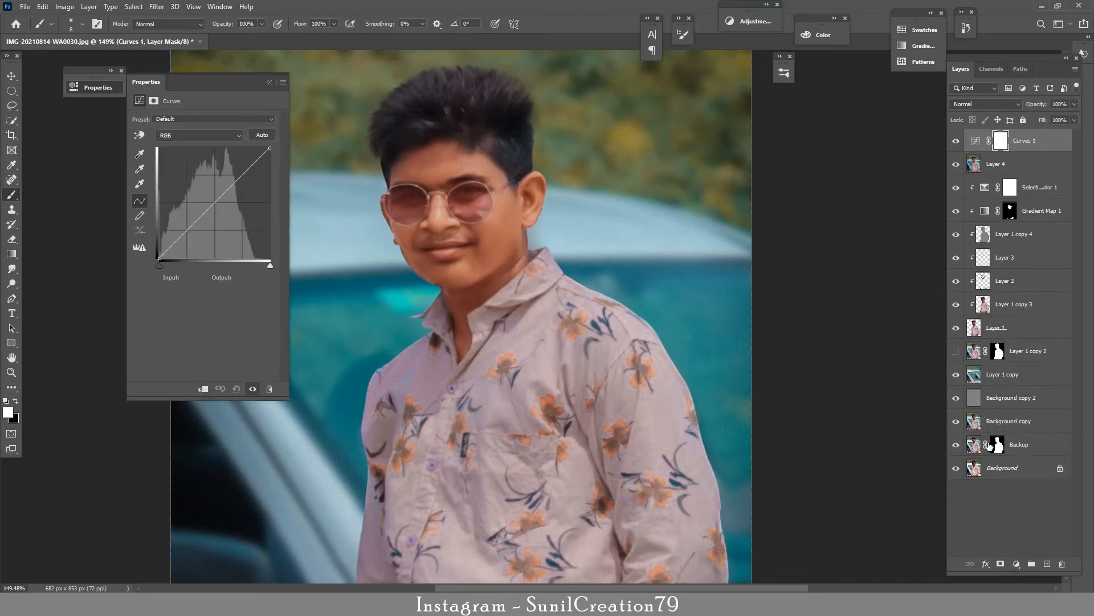
drag(267, 265, 254, 263)
drag(160, 265, 166, 265)
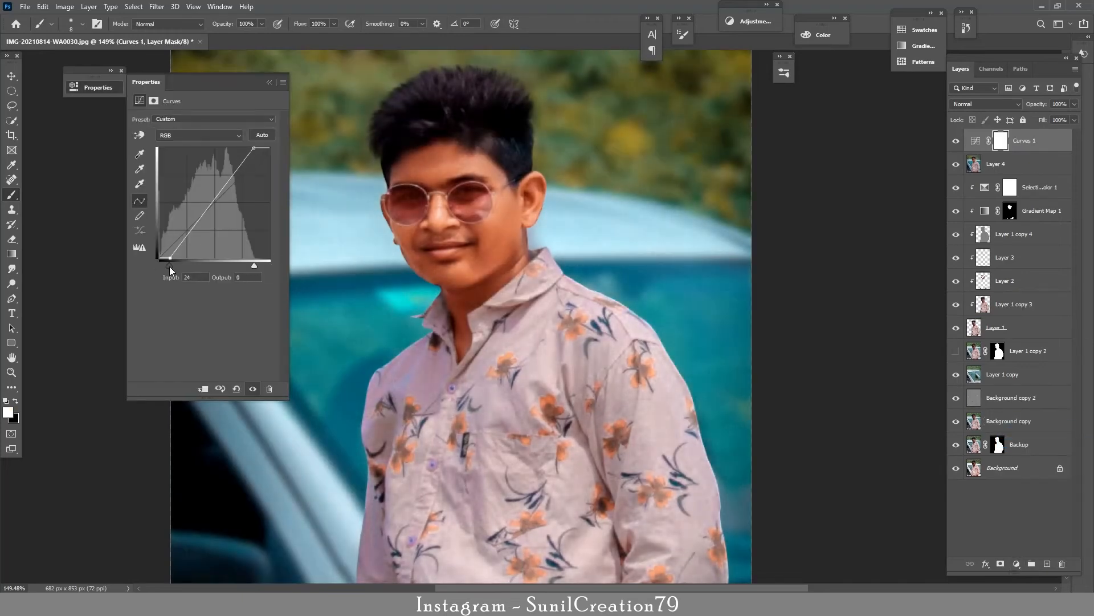
click(956, 140)
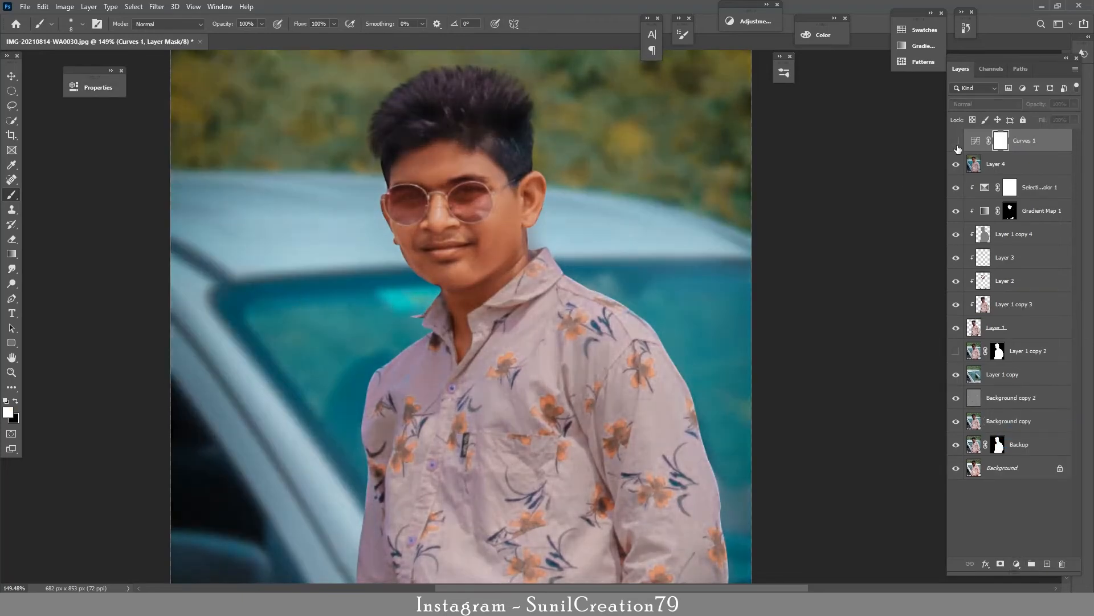
click(956, 140)
scroll(570, 228, down, 3)
scroll(579, 225, up, 4)
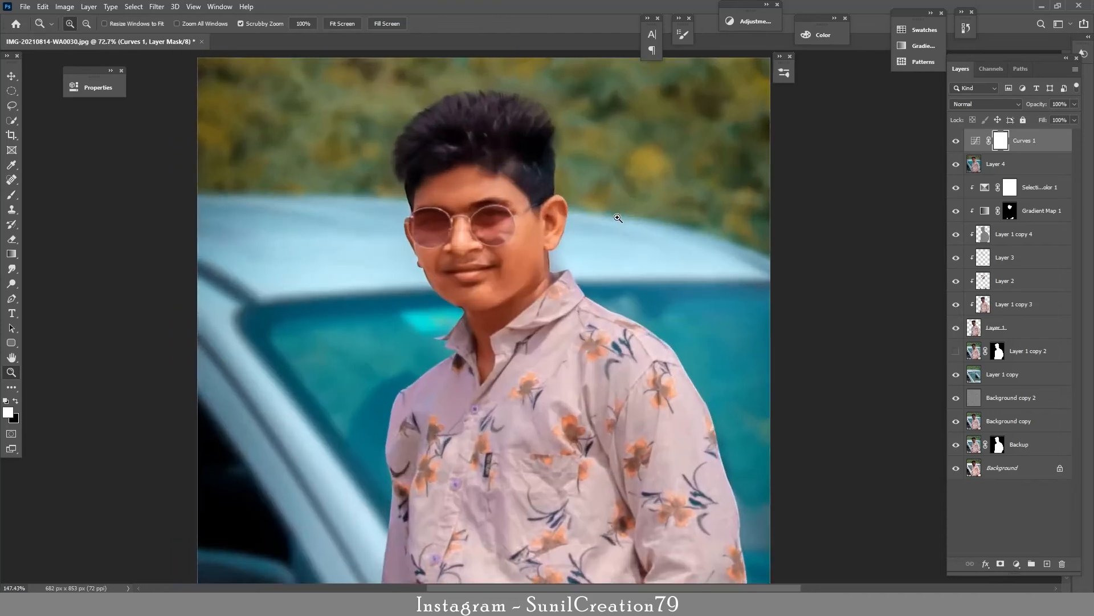
click(956, 140)
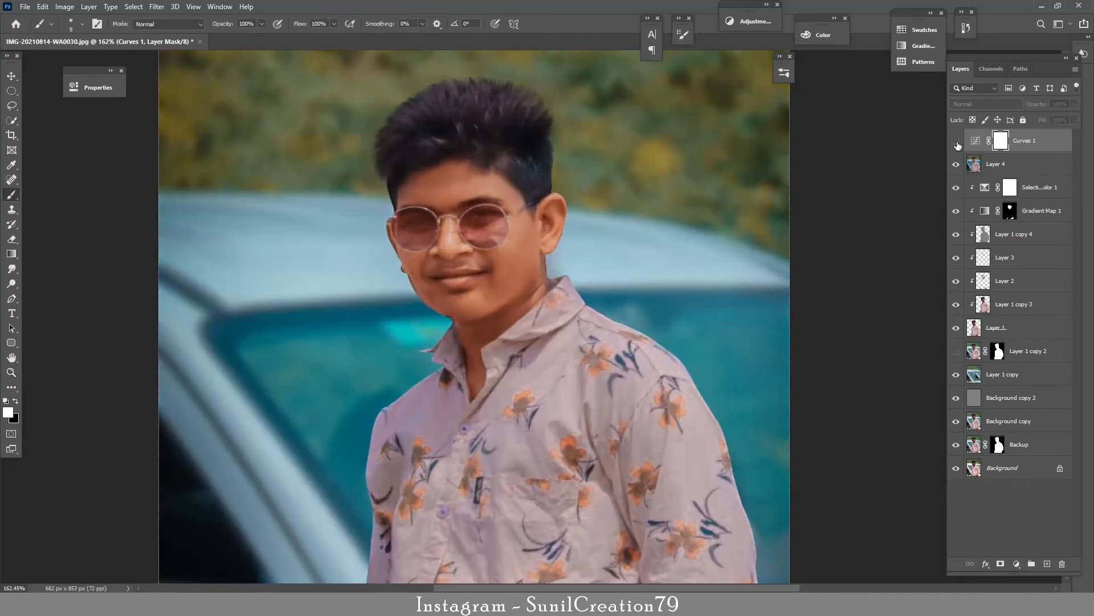
click(956, 141)
click(958, 143)
click(957, 143)
Step: Create a layer above the graded layer, fill it with 50% gray and set its blend mode to Overlay
click(1017, 162)
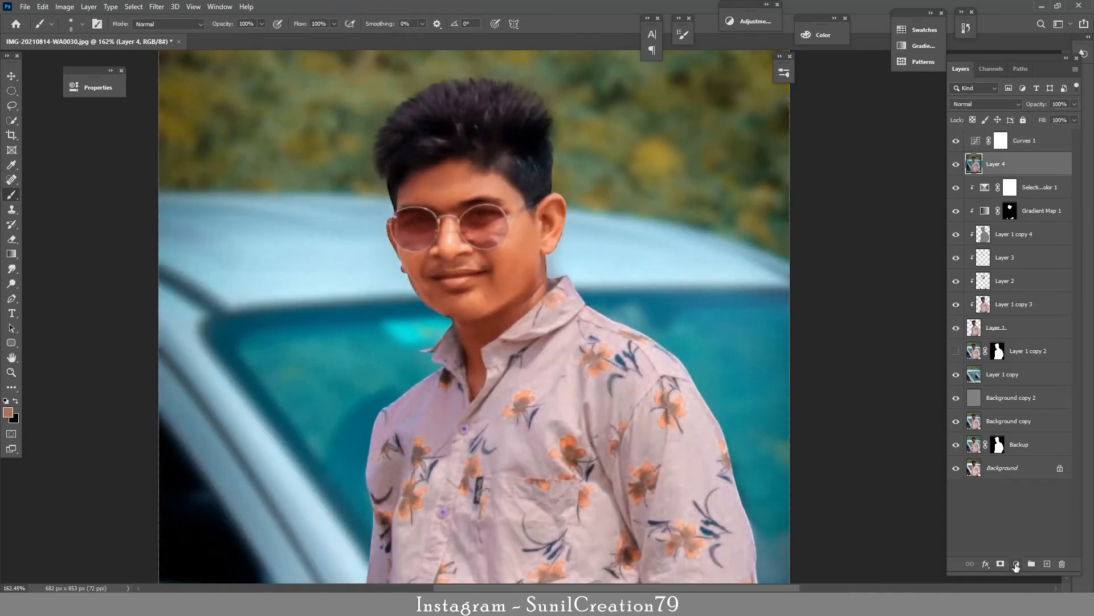
click(1047, 564)
key(shift+F5)
click(552, 159)
click(533, 233)
click(618, 160)
click(986, 105)
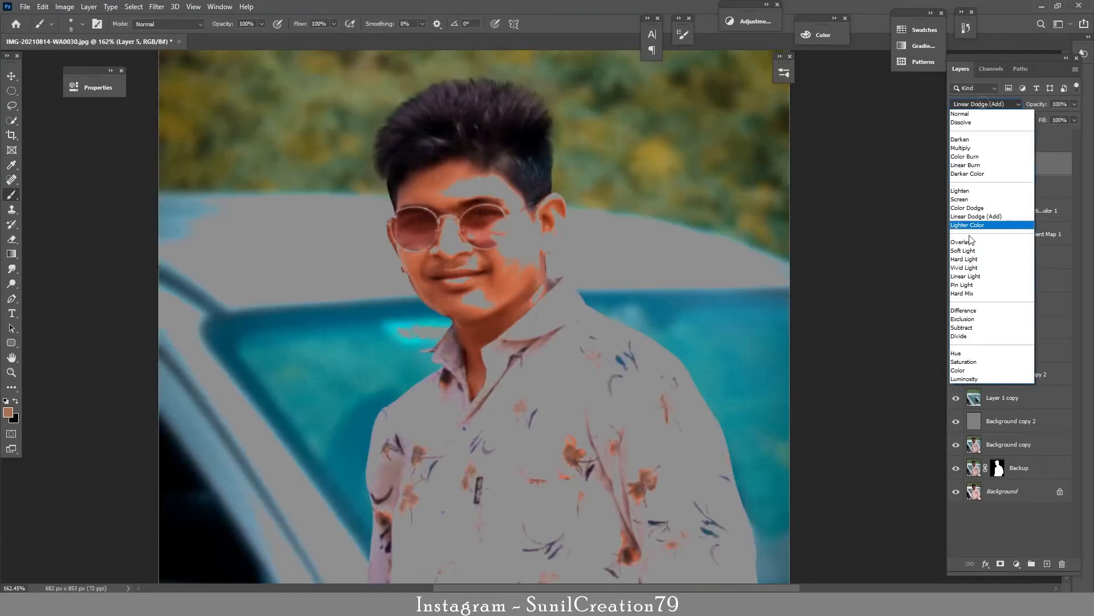
click(970, 241)
Step: Dodge the face highlights on the gray layer with a smaller brush, using the Midtones range at 10% Exposure
click(11, 283)
key(bracketleft)
key(bracketleft)
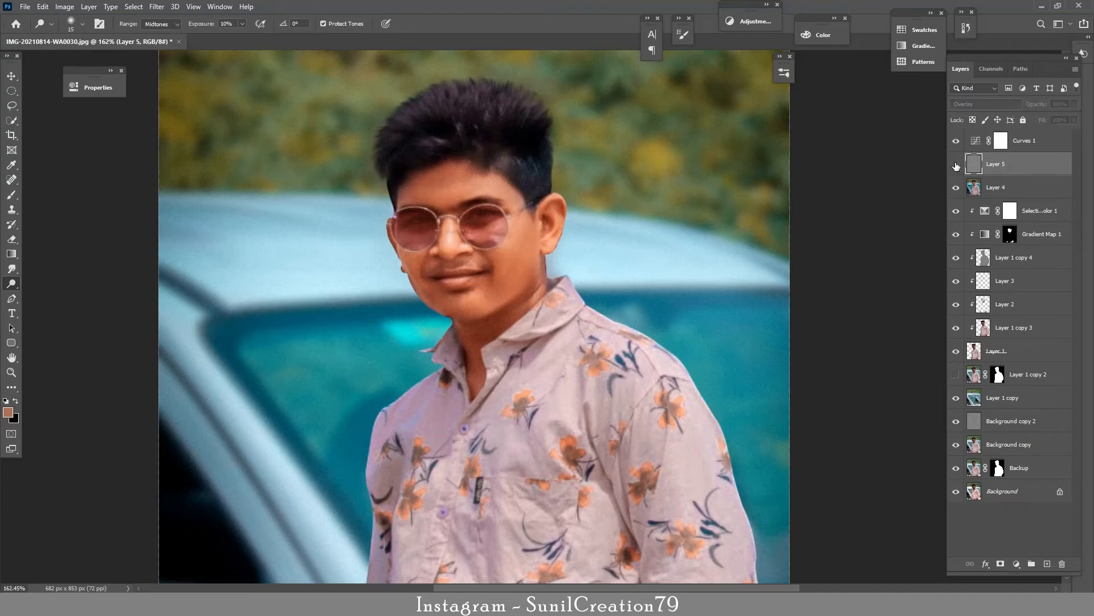
Step: Hide the top Curves layer and add another Curves layer above the gray layer with its midtones pulled down
click(1001, 140)
click(957, 141)
click(1016, 563)
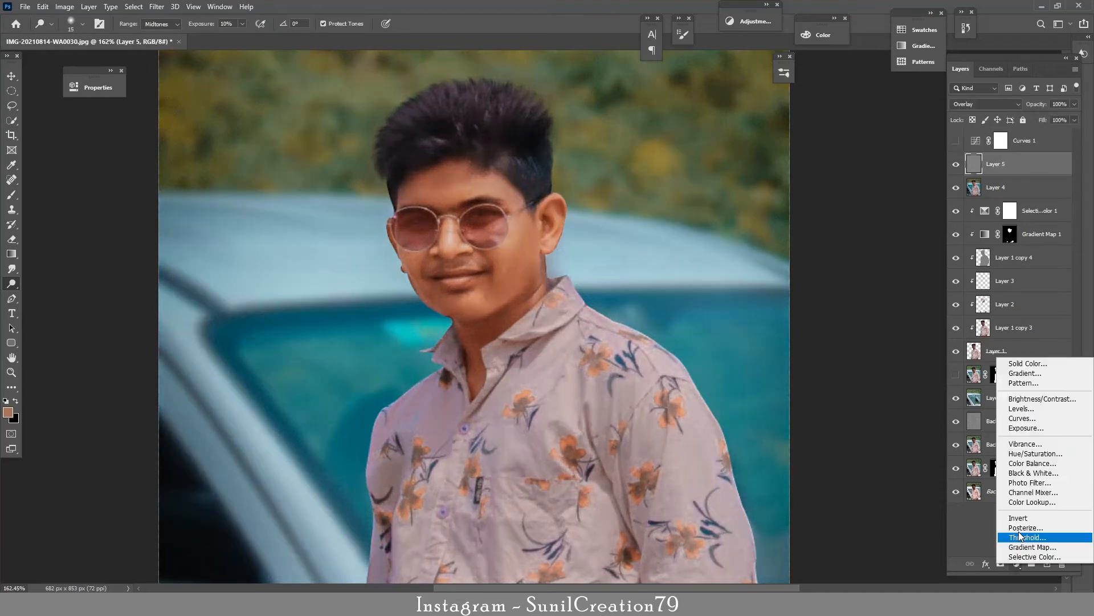
click(1021, 421)
drag(210, 212, 219, 217)
click(269, 82)
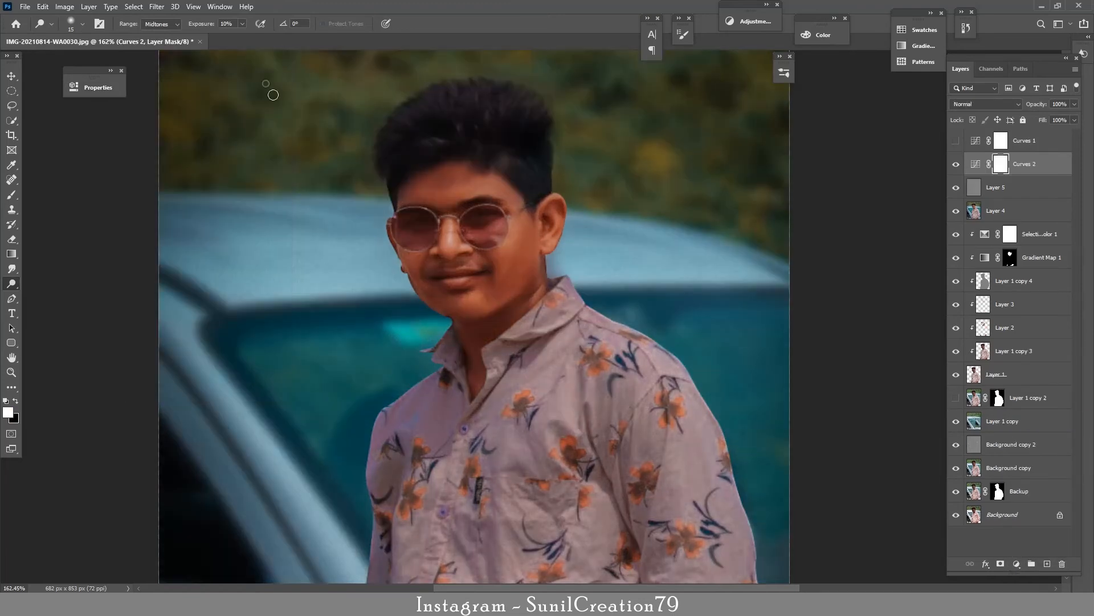
Step: Split the Underlying Layer highlights slider in the darkening Curves layer's Blend If settings
double_click(1044, 166)
drag(206, 135, 805, 136)
drag(925, 360, 928, 385)
click(1025, 161)
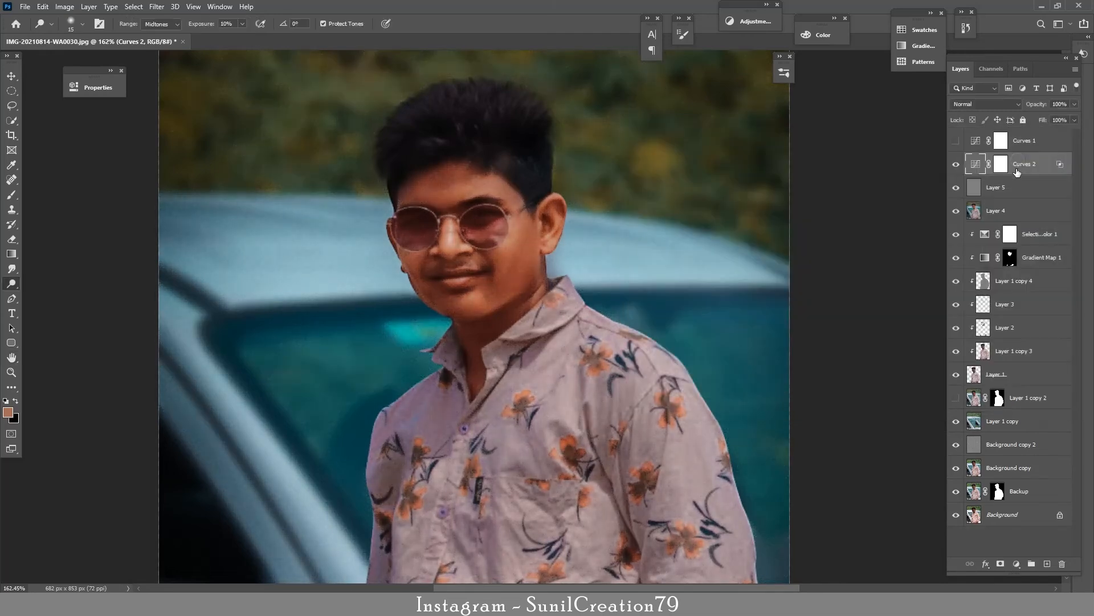
Step: Lower the darkening Curves layer's opacity to 48% and compare the image with and without it
click(956, 165)
click(955, 165)
drag(1041, 107, 1029, 107)
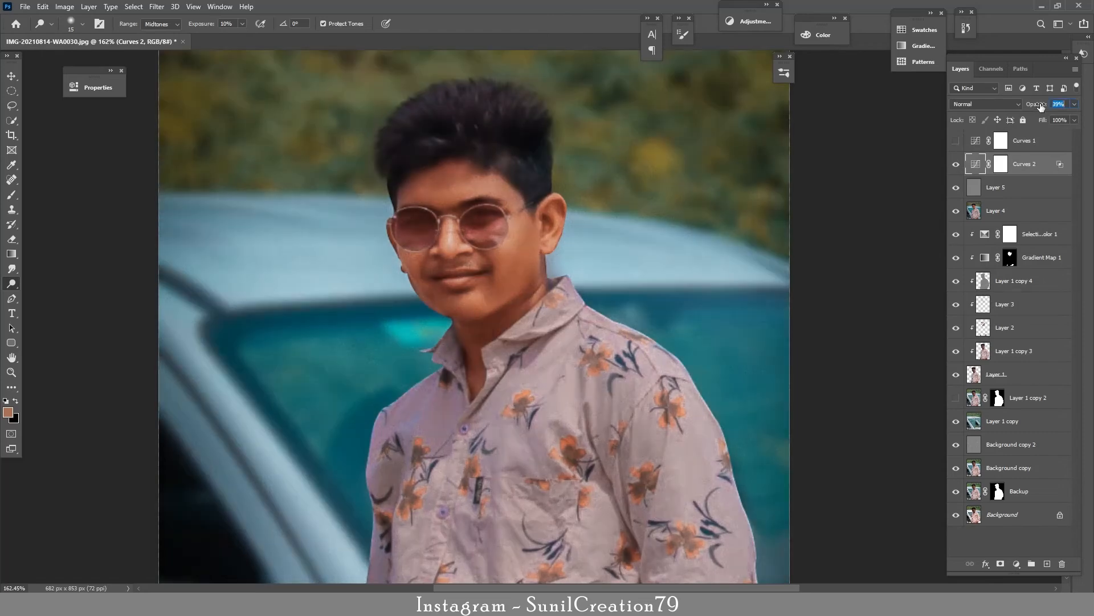
click(955, 164)
click(956, 164)
Step: Add a Curves layer that raises the midtones and split its Blend If Underlying Layer shadows slider to 0 / 85
click(1016, 563)
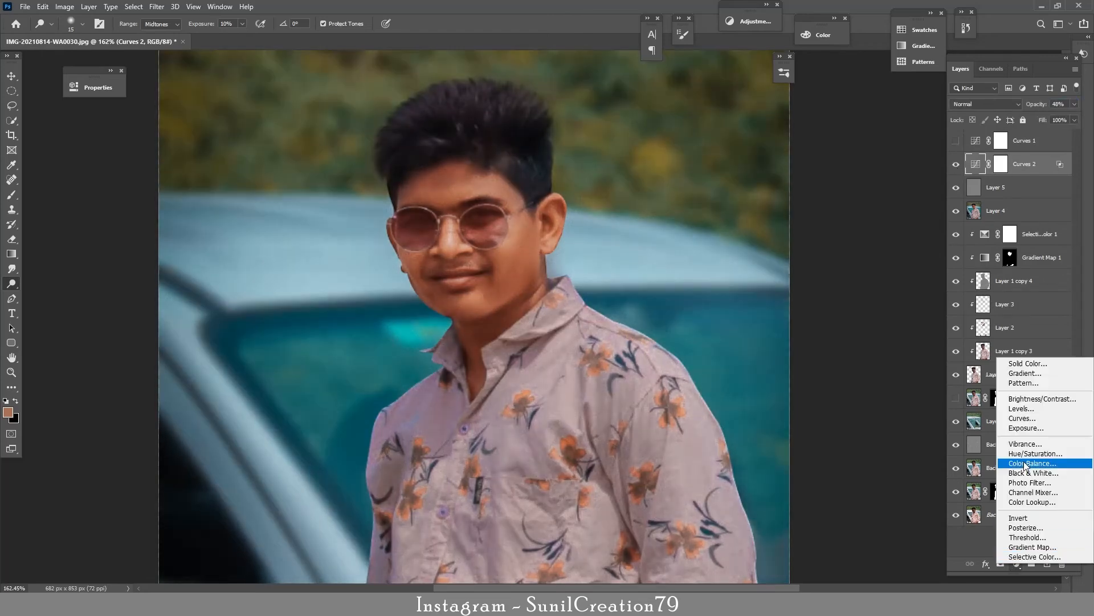
click(1020, 419)
drag(213, 205, 201, 183)
double_click(1038, 171)
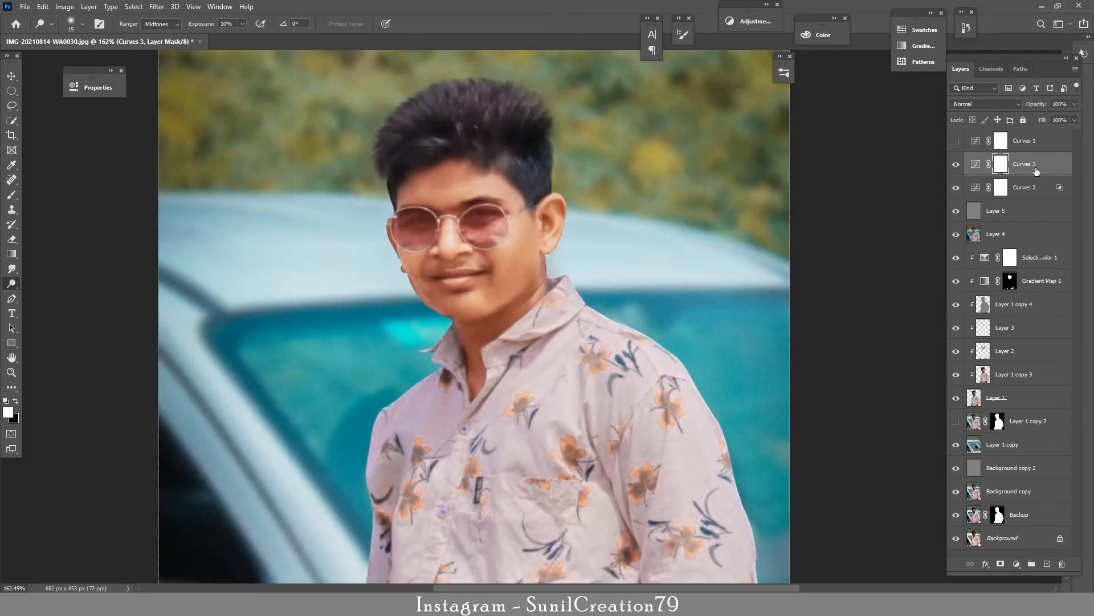
mouse_move(782, 360)
mouse_down()
mouse_move(831, 362)
mouse_move(781, 361)
mouse_up()
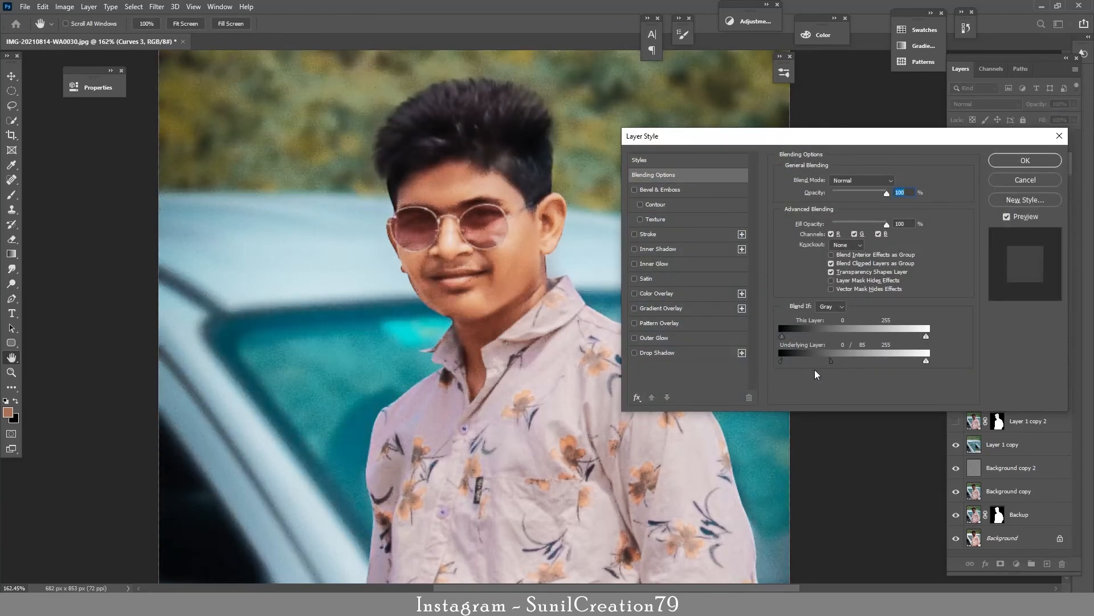
key(Return)
Step: Lower the brightening Curves layer's opacity to 44% and compare the image with and without it
drag(1039, 105, 1039, 104)
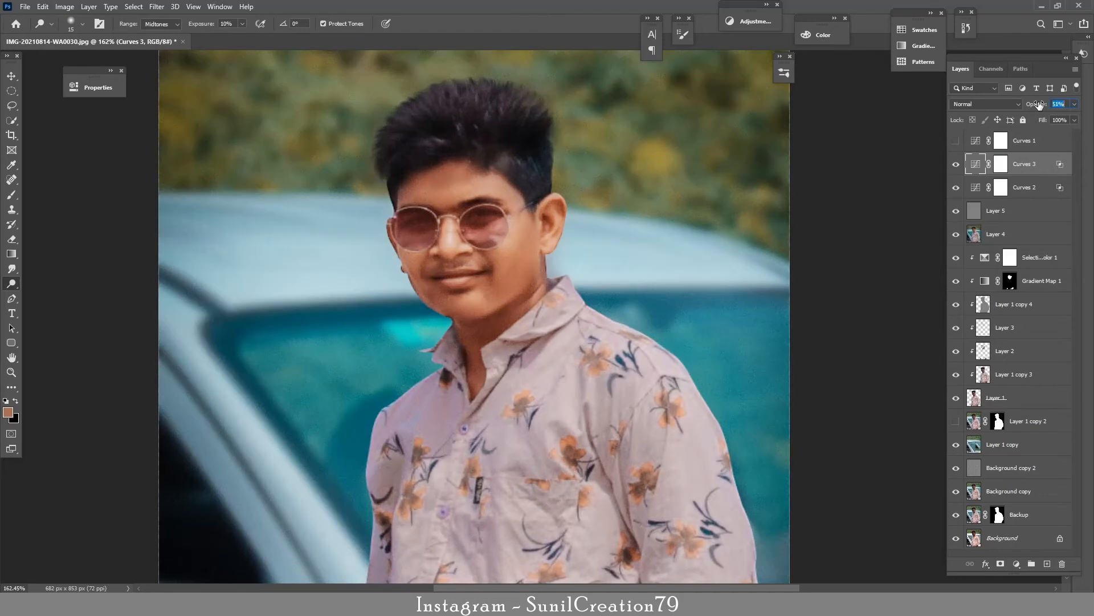
click(956, 164)
click(956, 165)
Step: Show the top contrast Curves layer, reduce its opacity to 28%, compare its effect and hide it again
click(956, 141)
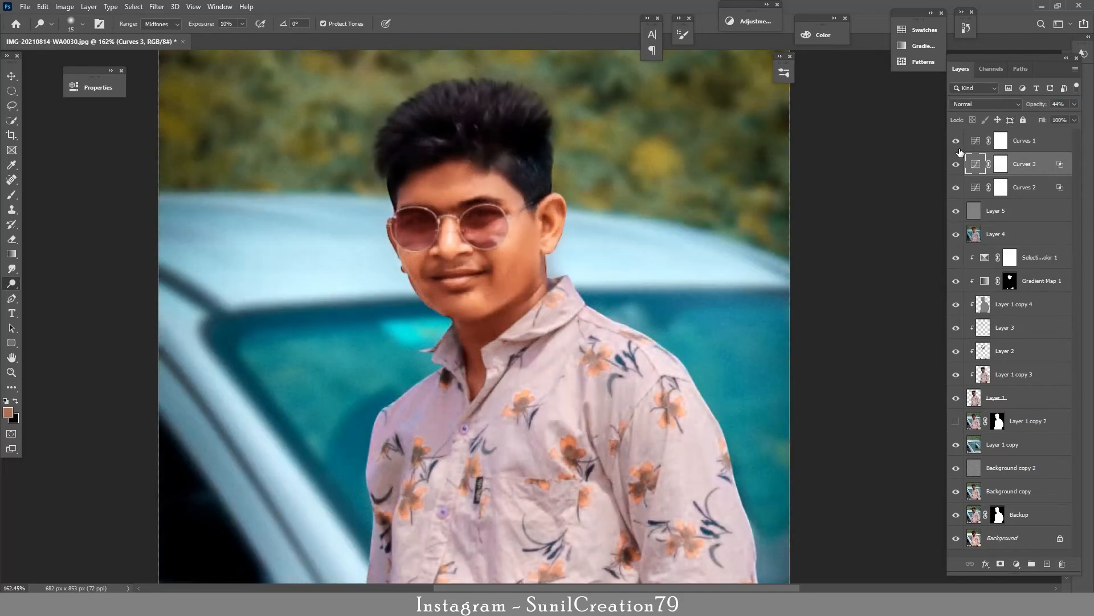
click(1025, 140)
drag(1043, 107, 1042, 107)
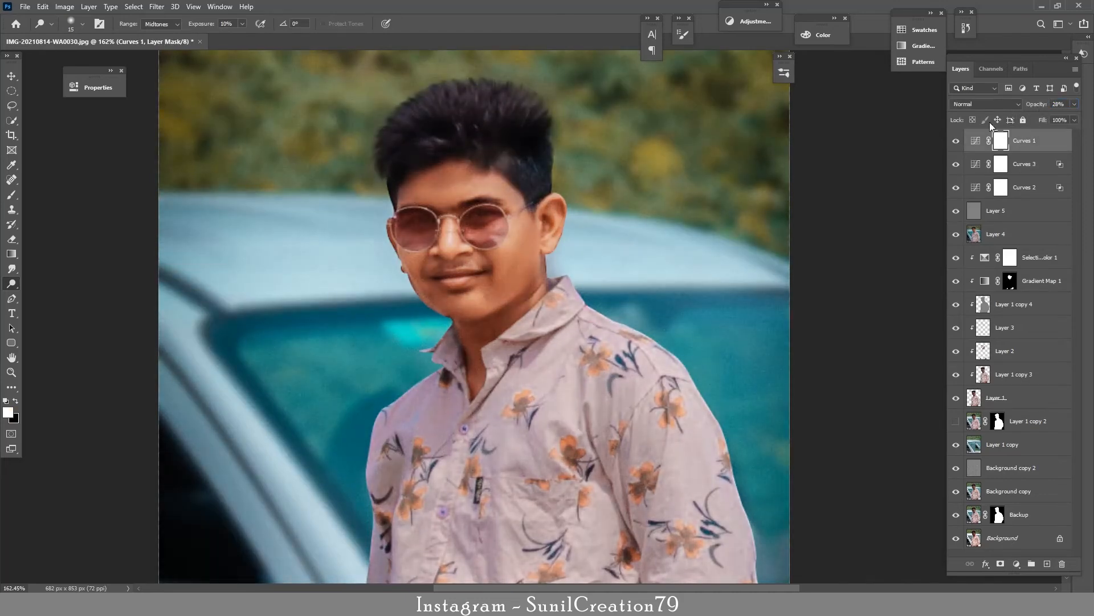
click(957, 141)
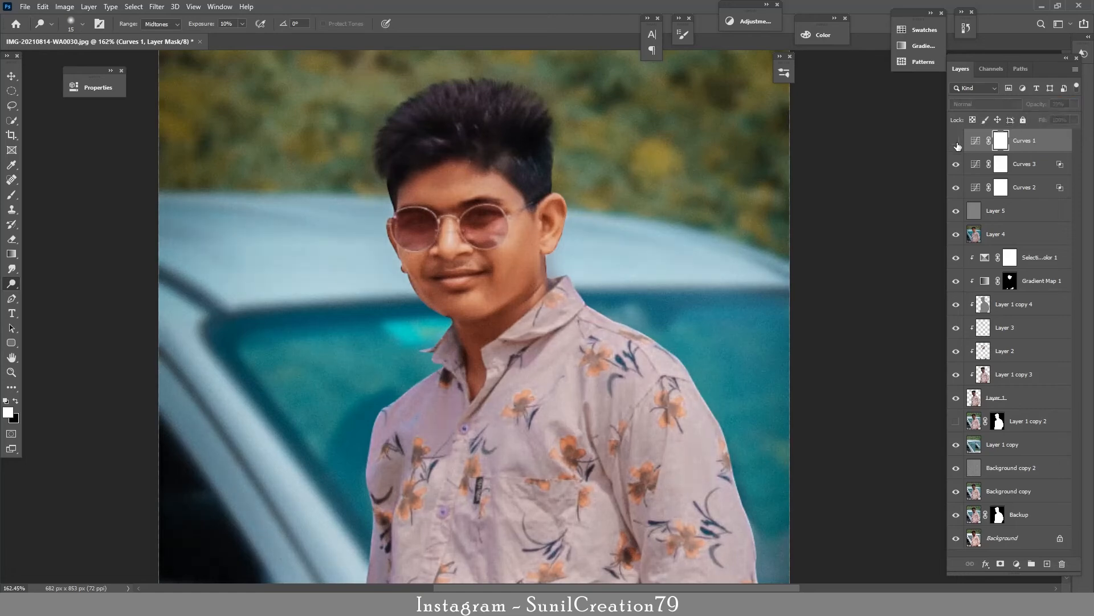
click(956, 142)
drag(684, 242, 619, 245)
click(956, 141)
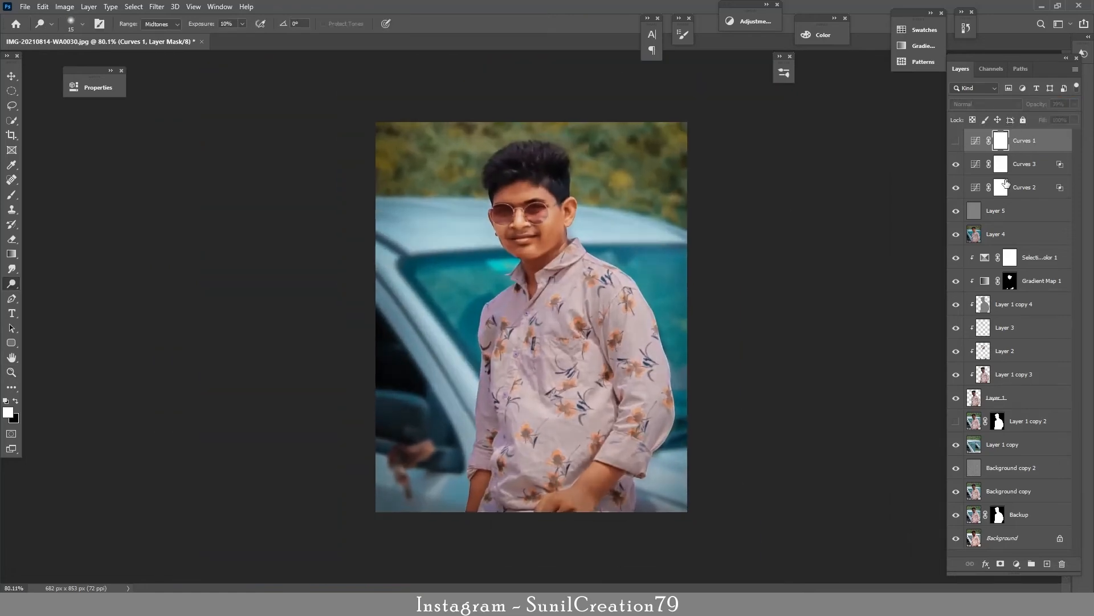
Step: Add a Curves layer above the brightening one with its white point at Input 228, and delete the hidden top Curves layer
click(1026, 165)
click(1016, 563)
click(975, 399)
drag(269, 266, 259, 265)
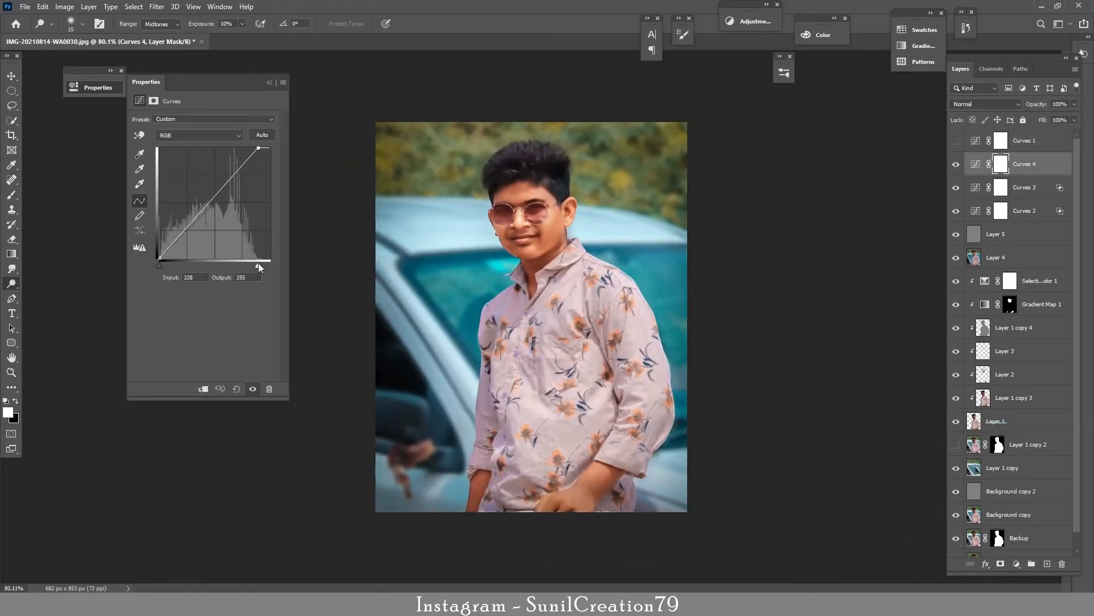
click(270, 82)
click(1026, 141)
key(Delete)
Step: Lower the new top Curves layer's opacity to 72% and compare the image with and without it
click(957, 141)
click(957, 142)
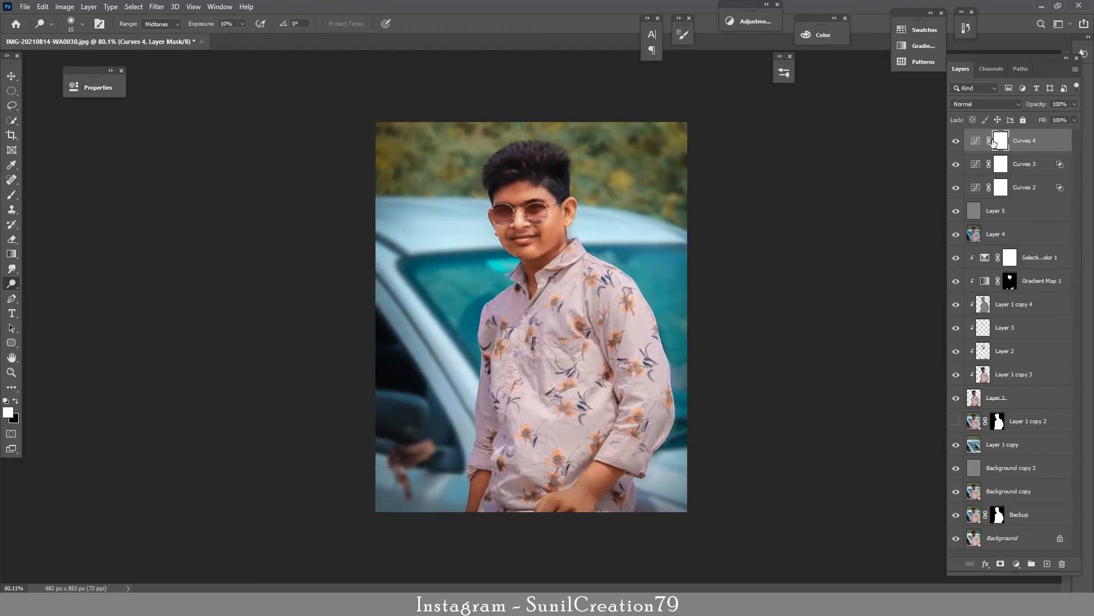
drag(1041, 108, 1039, 108)
click(956, 141)
click(956, 141)
Step: Stamp all visible layers onto a new top layer and open it in the Camera Raw filter for a final cleanup
key(z)
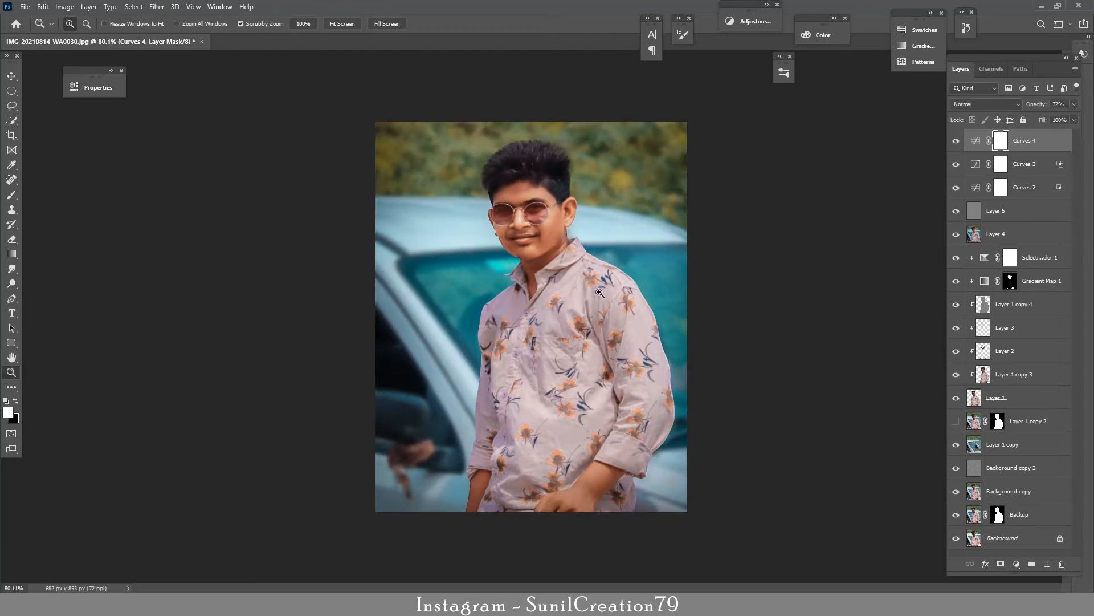
drag(600, 291, 659, 330)
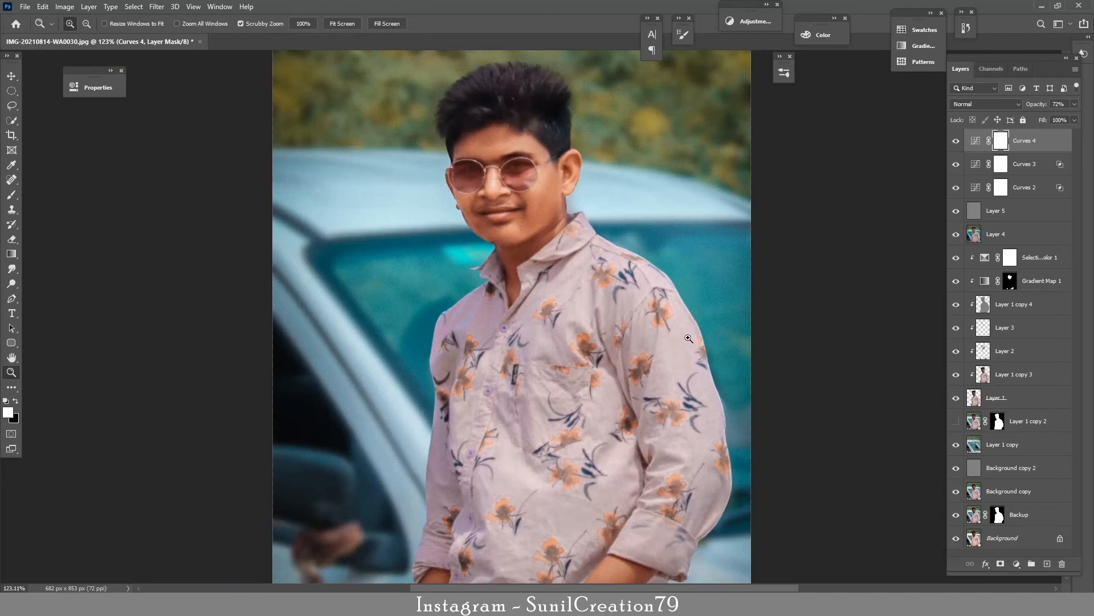
key(ctrl+alt+shift+e)
key(o)
click(156, 6)
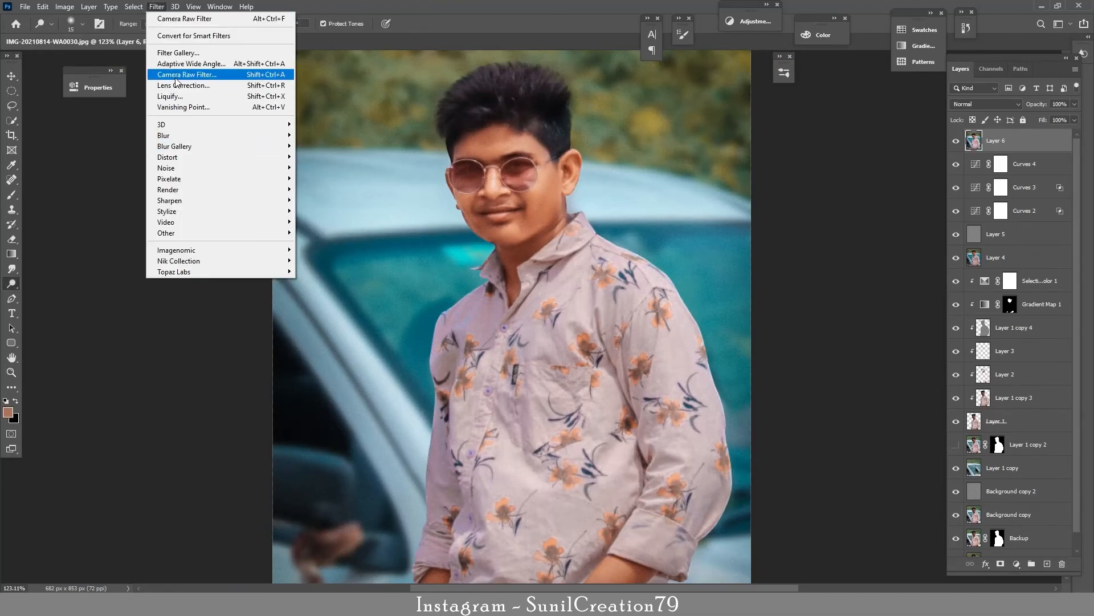
click(182, 74)
Step: Raise Noise Reduction to about 39 in the Detail settings and apply the Camera Raw filter
scroll(546, 294, up, 3)
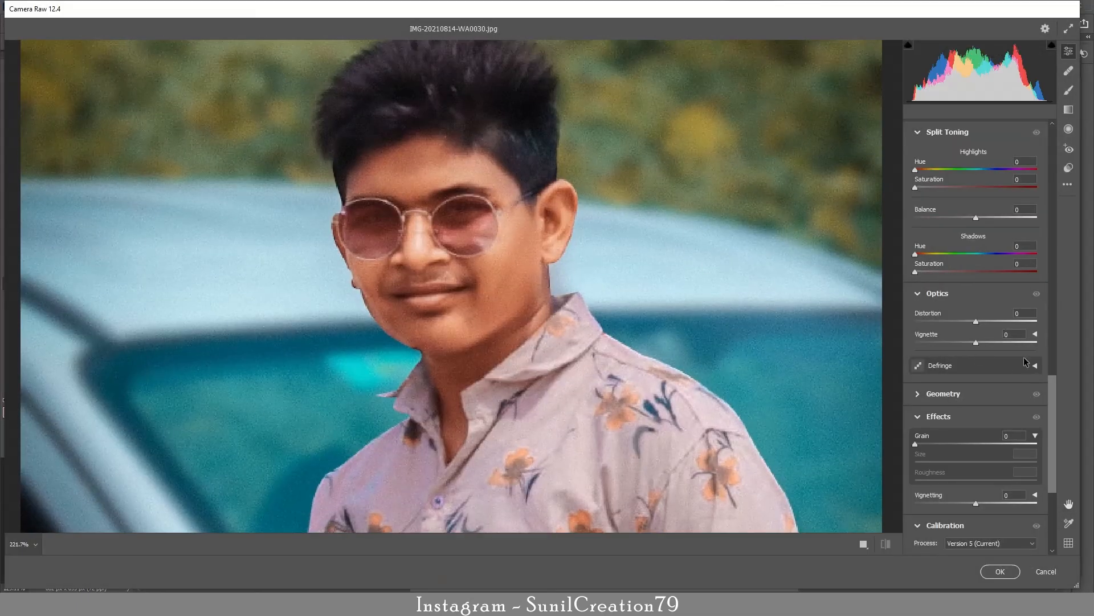
scroll(914, 295, up, 8)
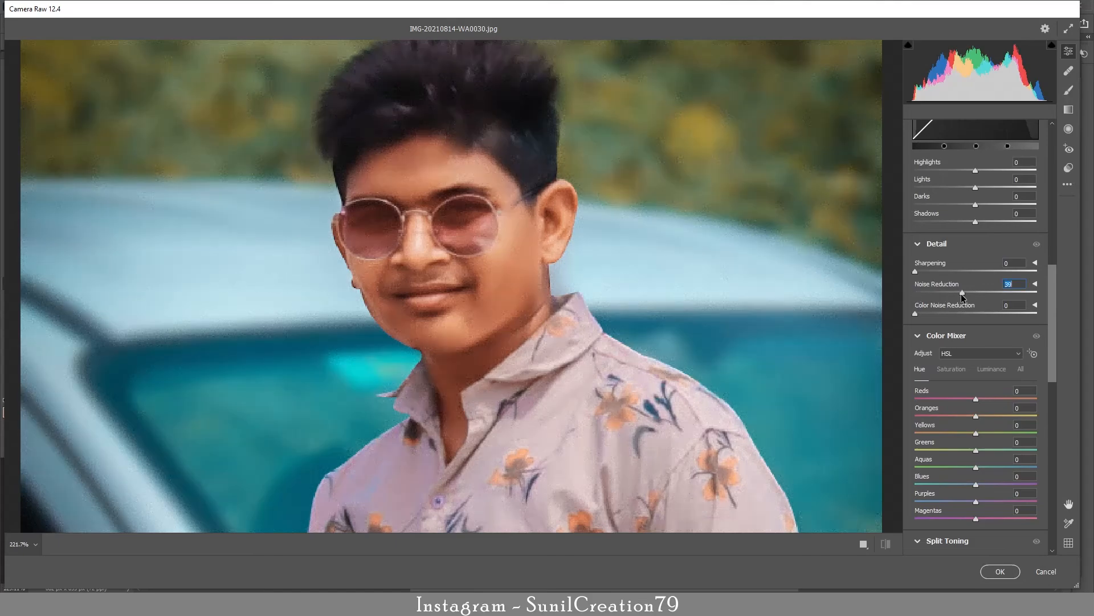
click(1000, 571)
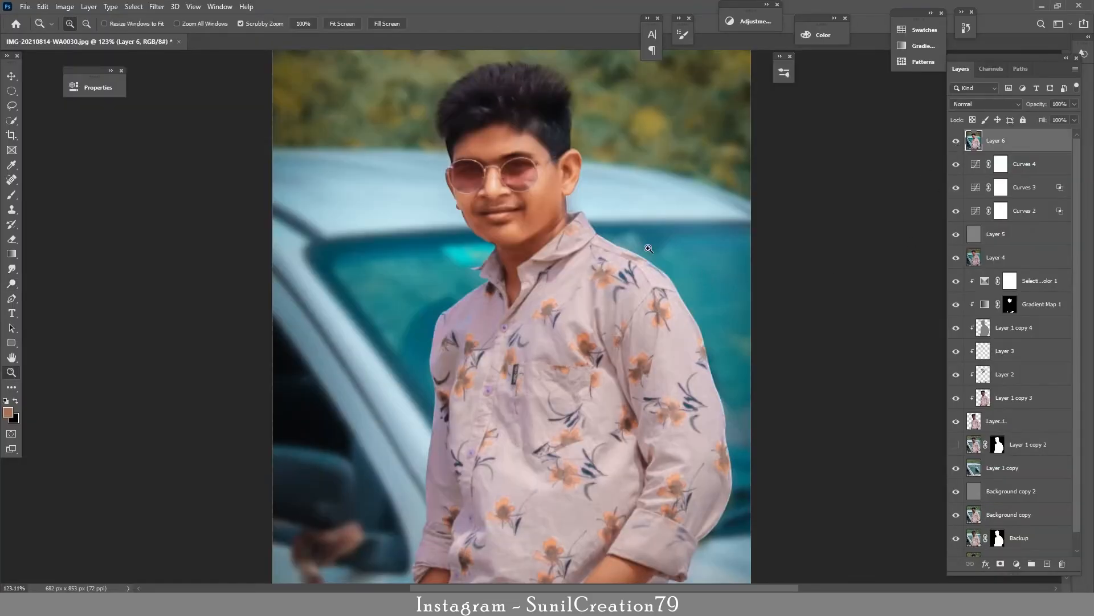
Step: Lower the opacity of the noise-reduced top layer to 54%
drag(644, 247, 693, 258)
drag(670, 259, 698, 371)
drag(1042, 105, 1040, 105)
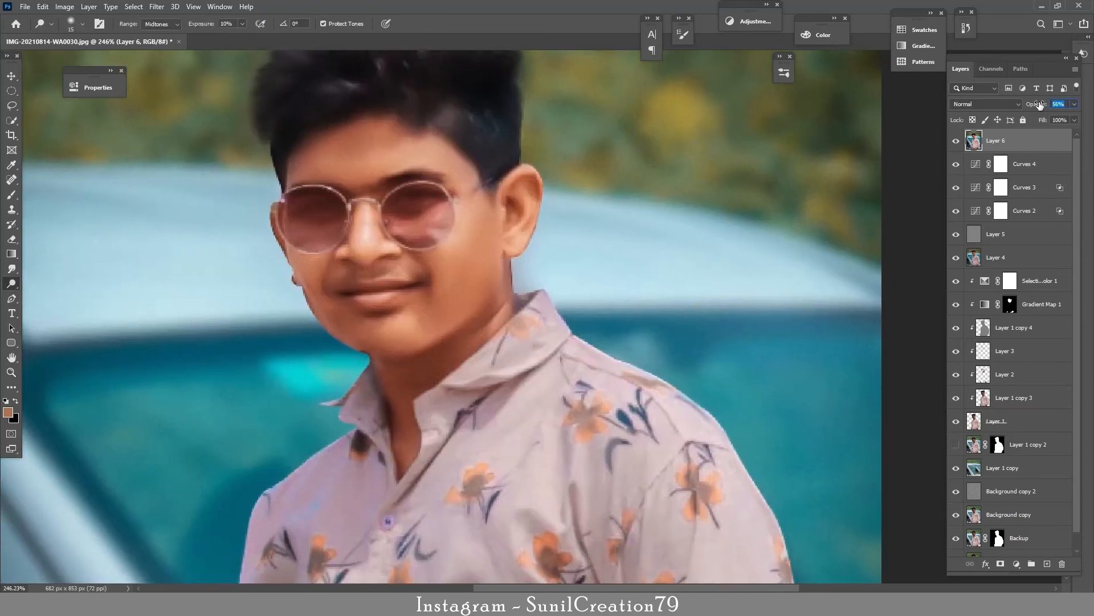
key(ctrl+0)
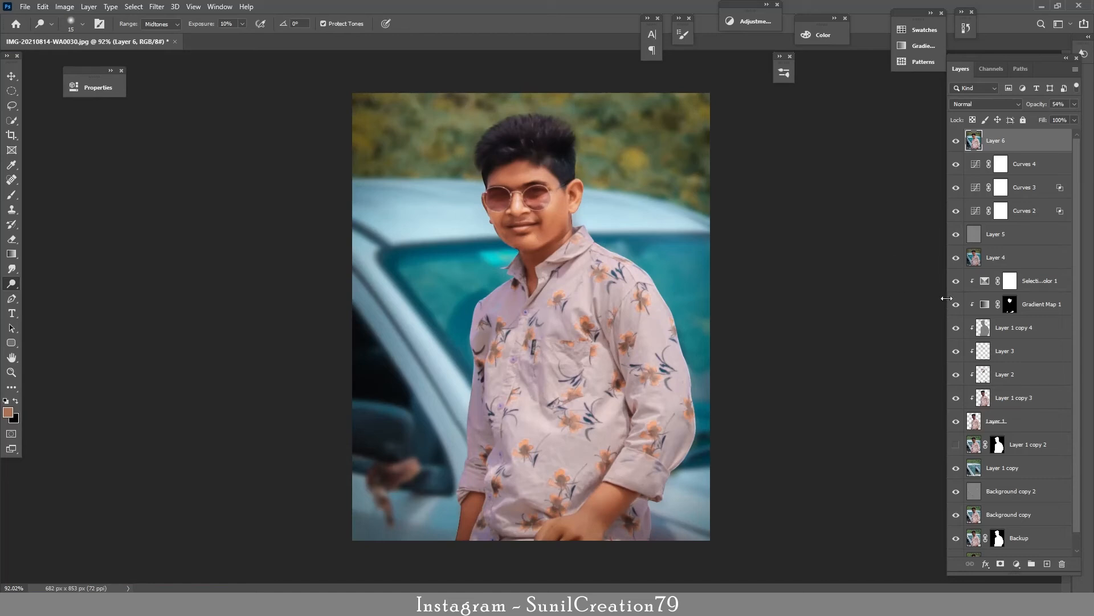
Step: Group all layers above the Background, stamp the visible image onto a new top layer, and hide the group
shift+click(1023, 539)
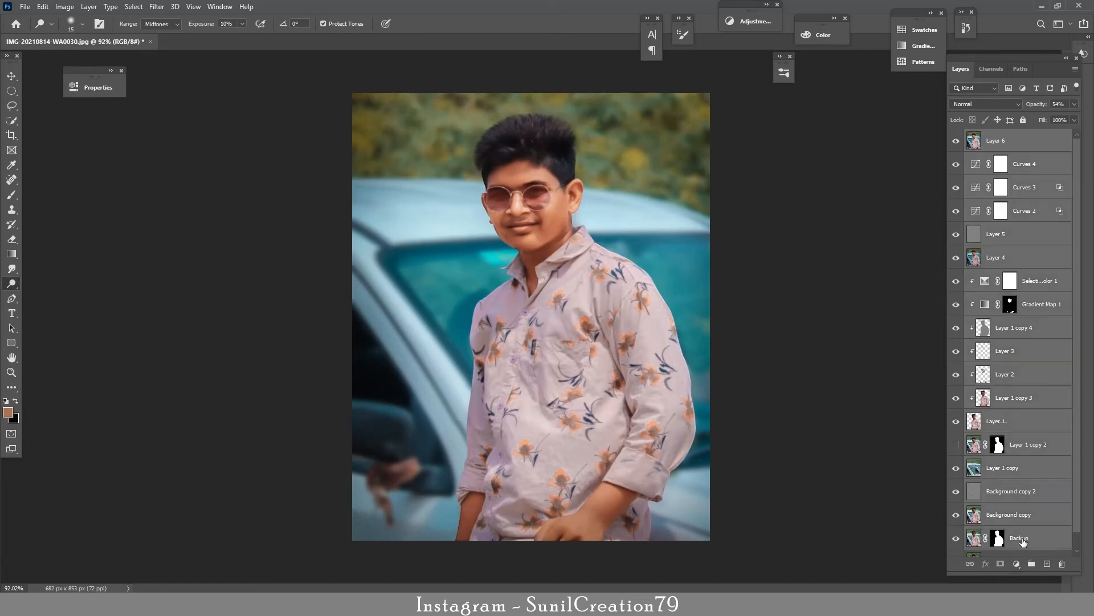
key(ctrl+g)
key(ctrl+alt+shift+e)
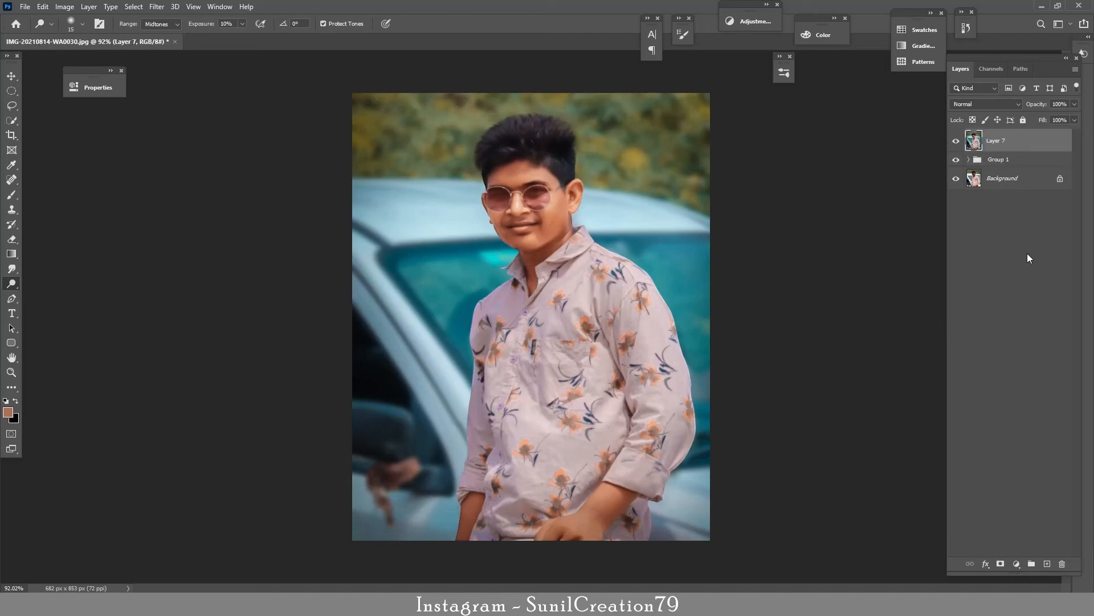
drag(956, 160, 955, 147)
click(957, 143)
drag(503, 233, 548, 219)
drag(546, 211, 530, 318)
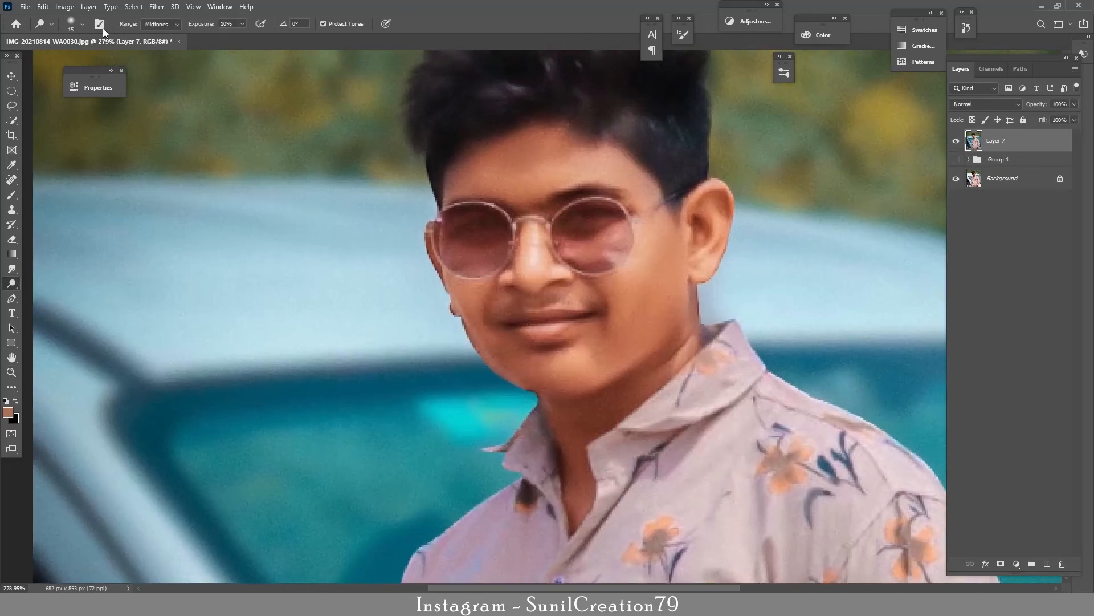
click(133, 7)
click(156, 246)
click(516, 180)
click(502, 206)
click(638, 176)
Step: Load the cut-out of the person in Layer 1 as a selection and add an empty layer on top
click(968, 159)
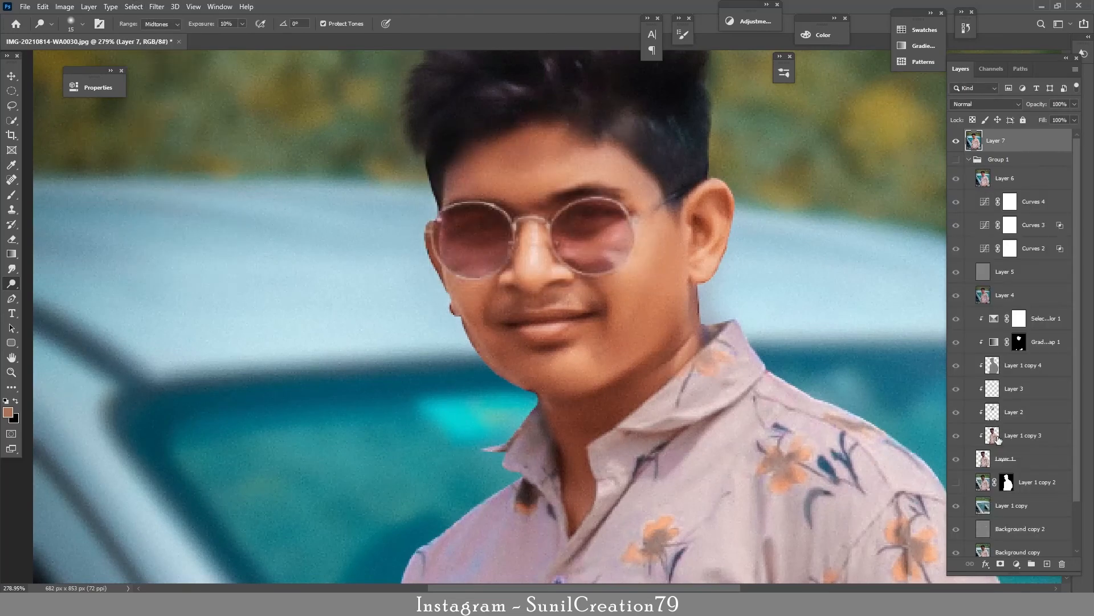
ctrl+click(984, 460)
click(969, 160)
click(1047, 564)
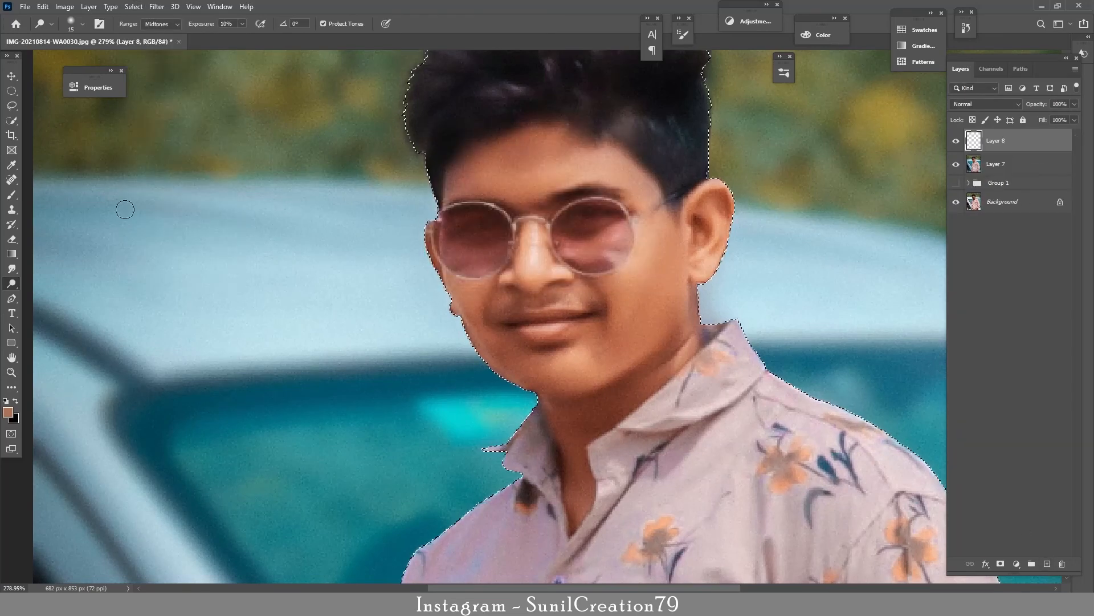
Step: Clone skin along the face edge beside the glasses and down the cheek with a small Clone Stamp brush inside the selection
key(s)
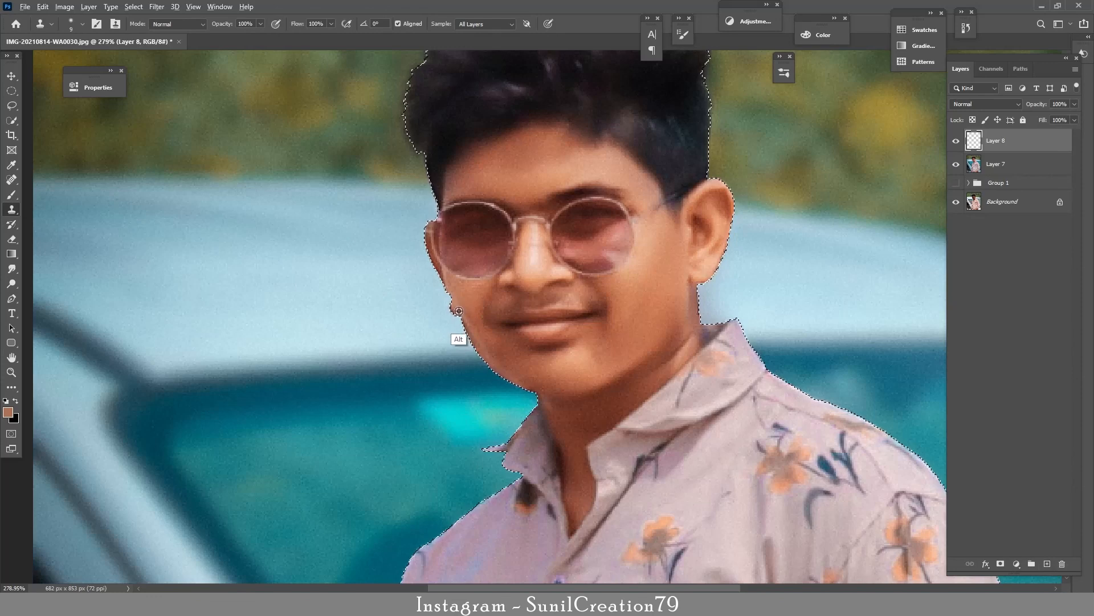
alt+click(437, 265)
key(bracketleft)
key(bracketleft)
key(bracketleft)
key(bracketleft)
drag(427, 252, 424, 244)
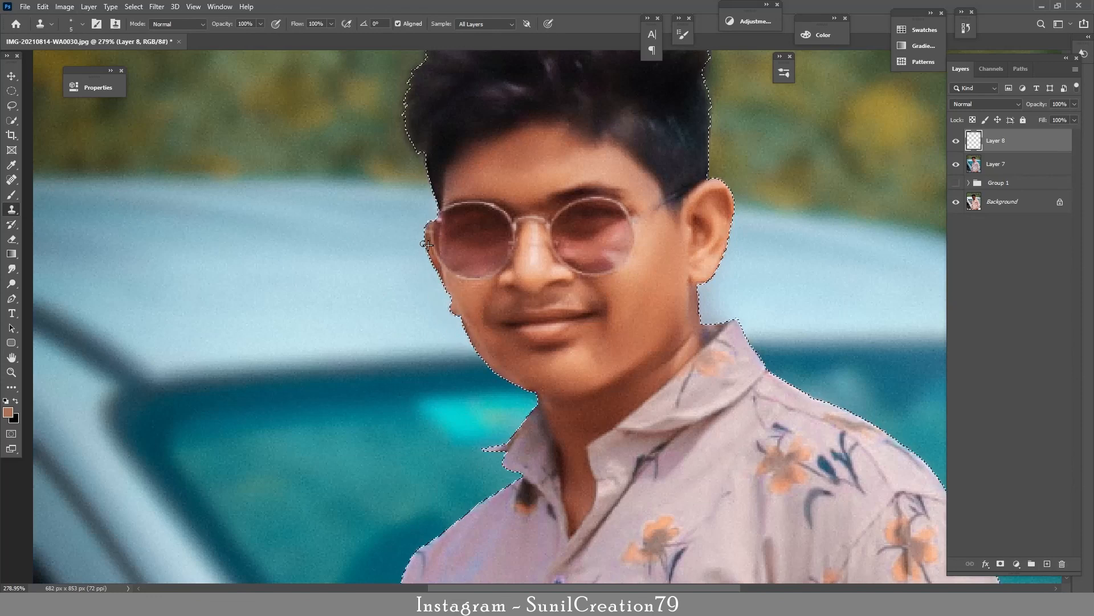
drag(500, 350, 472, 286)
alt+click(445, 292)
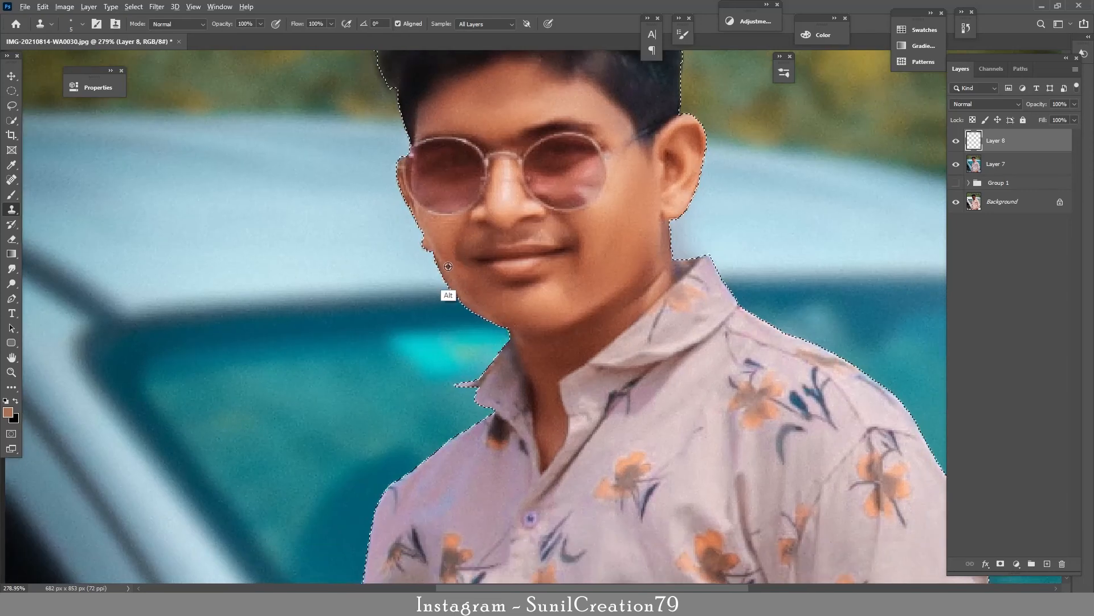
Step: Clone clean skin along the edges of the neck, ear and earlobe, and deselect the person
alt+click(666, 236)
drag(668, 227, 672, 255)
alt+click(663, 229)
alt+click(687, 191)
drag(700, 168, 701, 167)
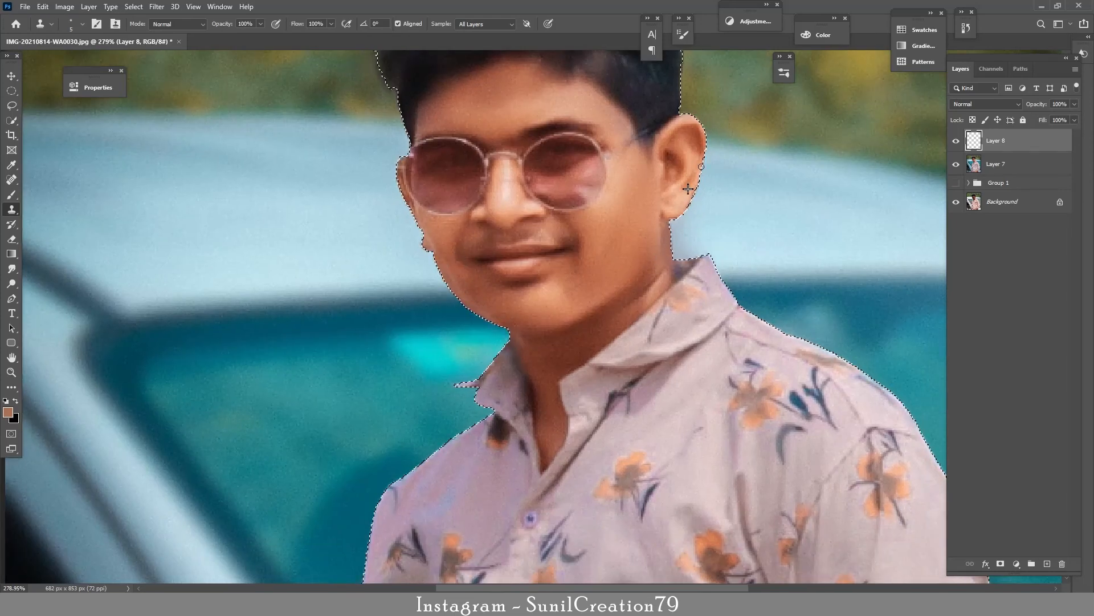
alt+click(680, 214)
drag(688, 205, 672, 216)
alt+click(674, 212)
key(ctrl+d)
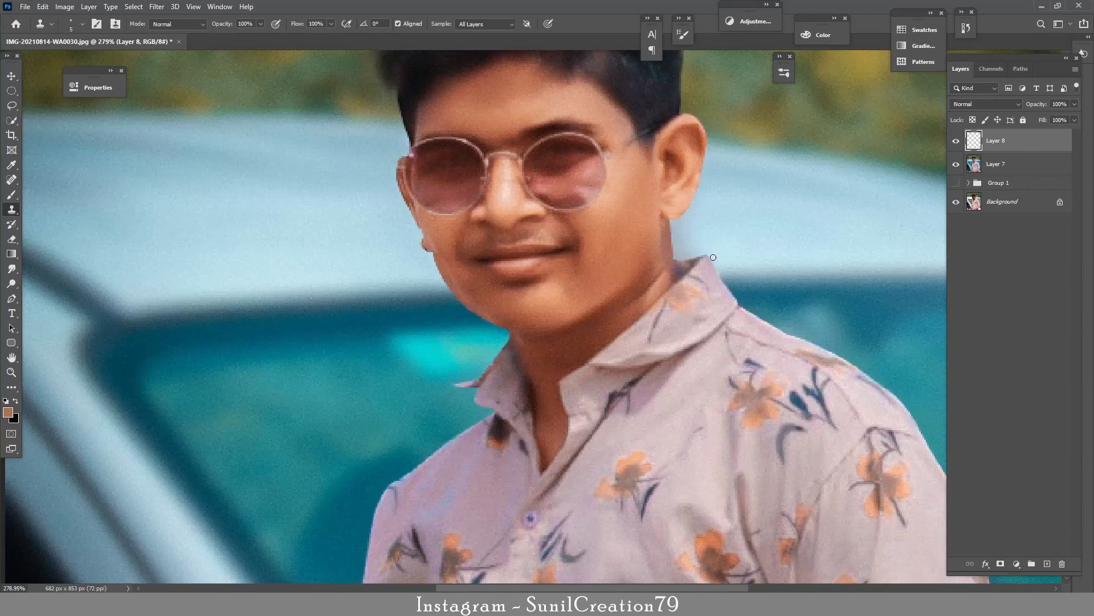
Step: Restore the selection of the person, clone skin over the small bump at the cheek edge, and deselect again
key(ctrl+z)
mouse_move(440, 242)
mouse_down()
mouse_move(468, 238)
mouse_move(426, 258)
mouse_up()
alt+click(423, 247)
key(ctrl+d)
key(z)
drag(557, 227, 473, 227)
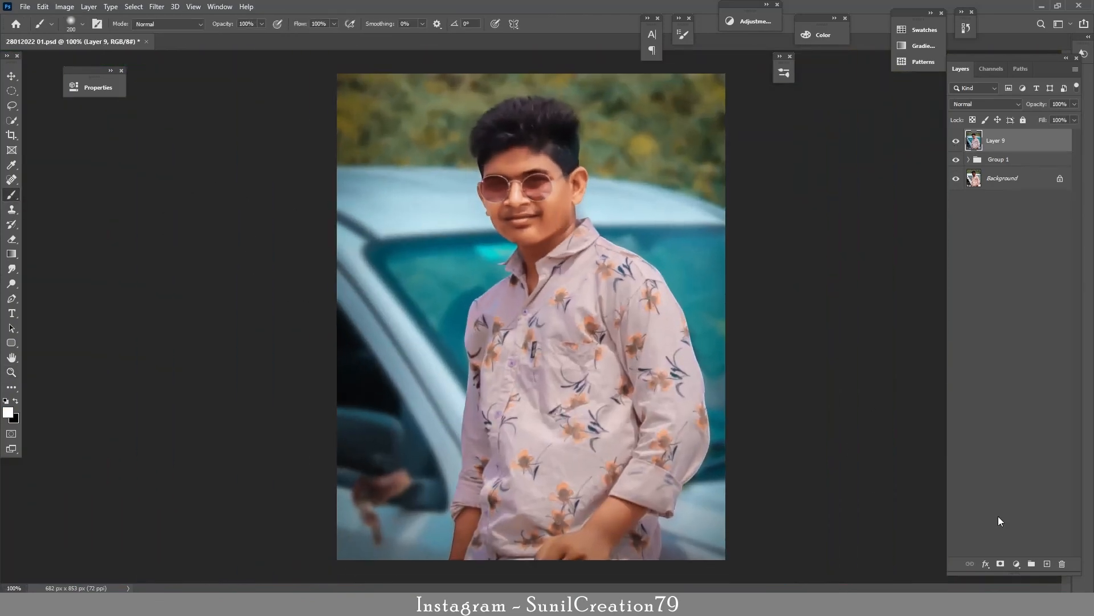
Step: Add a Curves adjustment layer above the stamped layer and pull its midtones down to darken the image
click(1017, 563)
click(1022, 418)
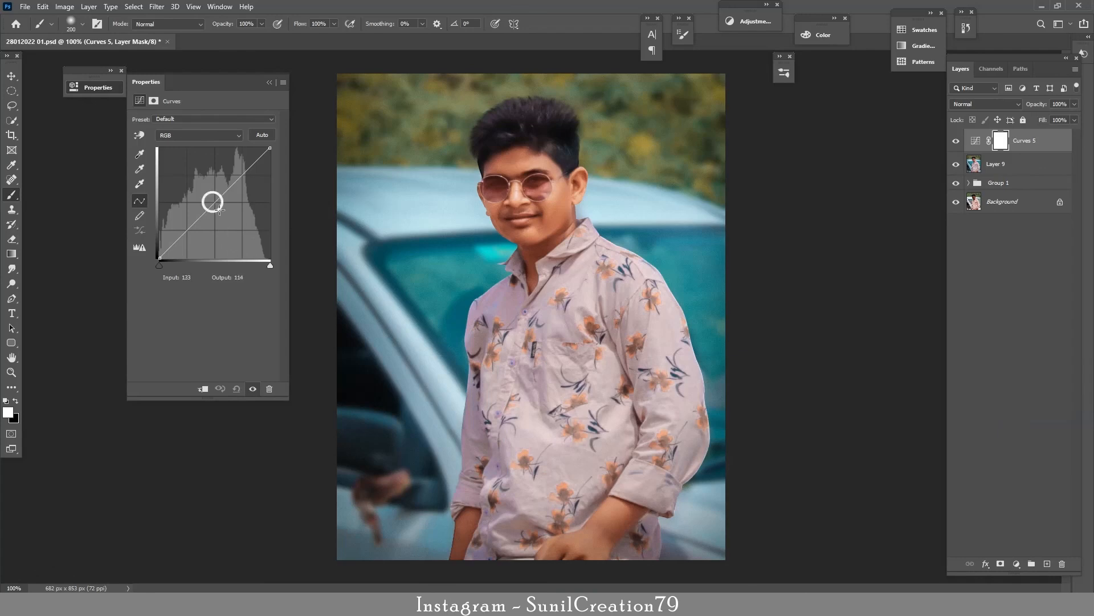
drag(220, 210, 226, 220)
click(269, 83)
Step: Limit the darkening Curves layer to the shadows by splitting the white Underlying Layer slider in Blend If to 51 / 255
double_click(1045, 144)
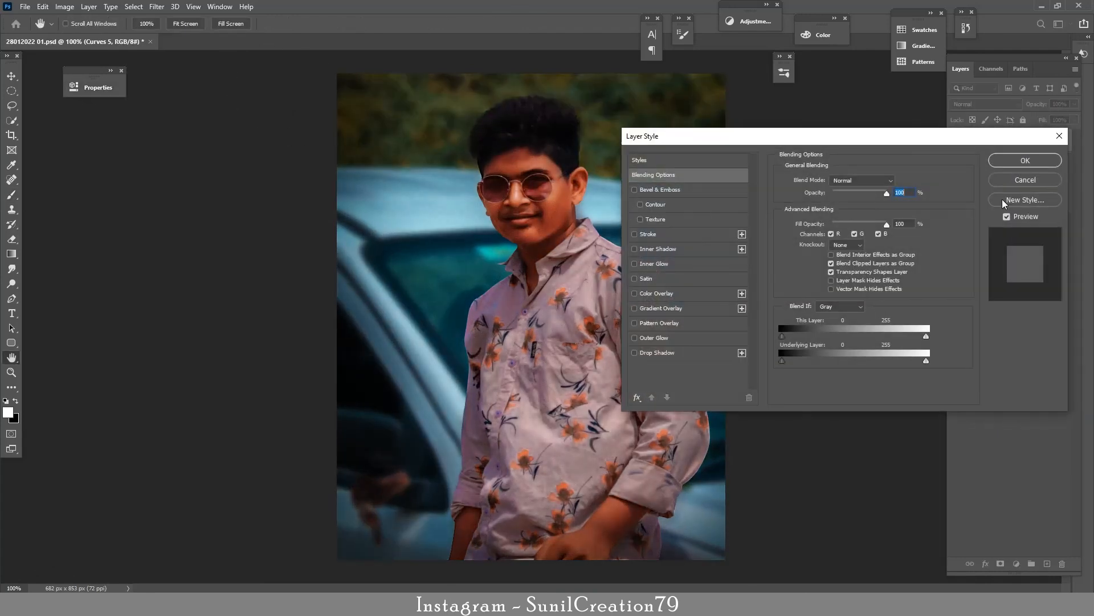
drag(926, 363, 950, 363)
drag(844, 359, 812, 363)
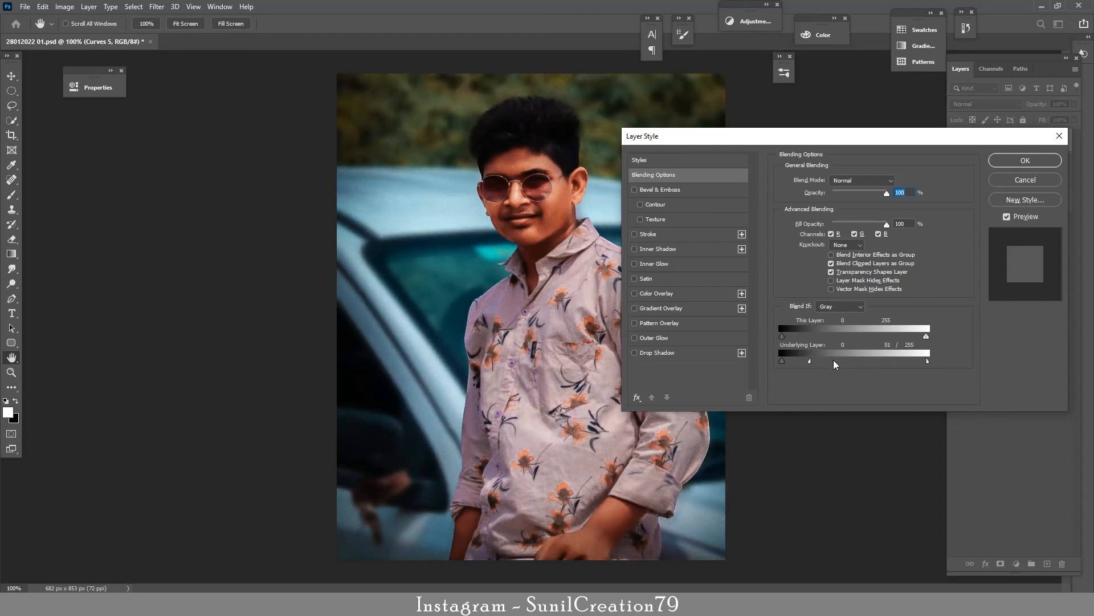
click(1034, 161)
Step: Compare the image with and without the darkening Curves layer and set its opacity to 80%
click(957, 142)
click(957, 142)
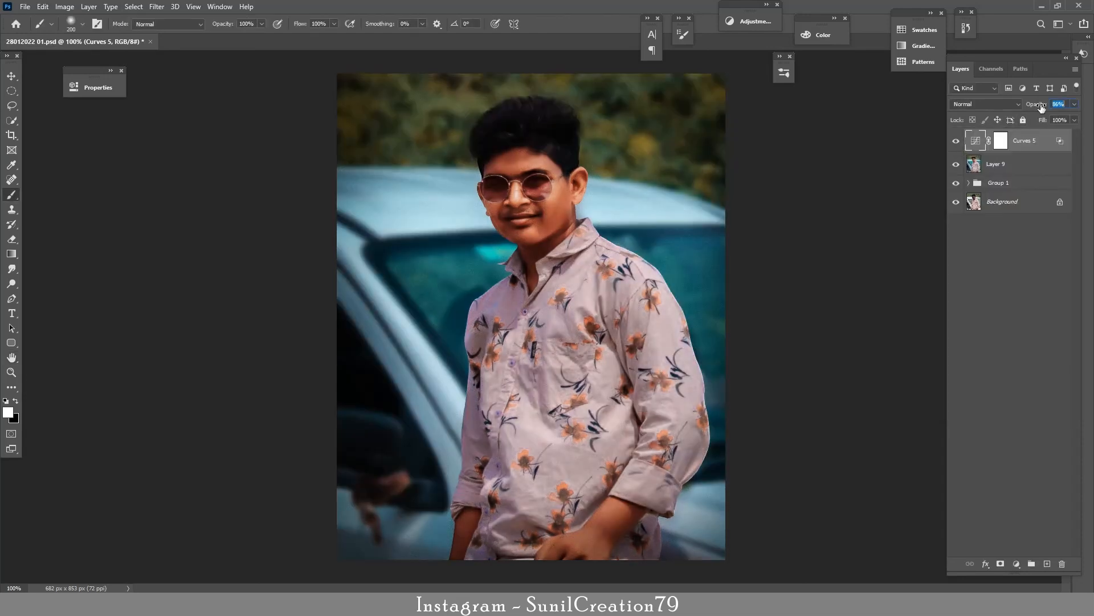
drag(1040, 108, 1039, 108)
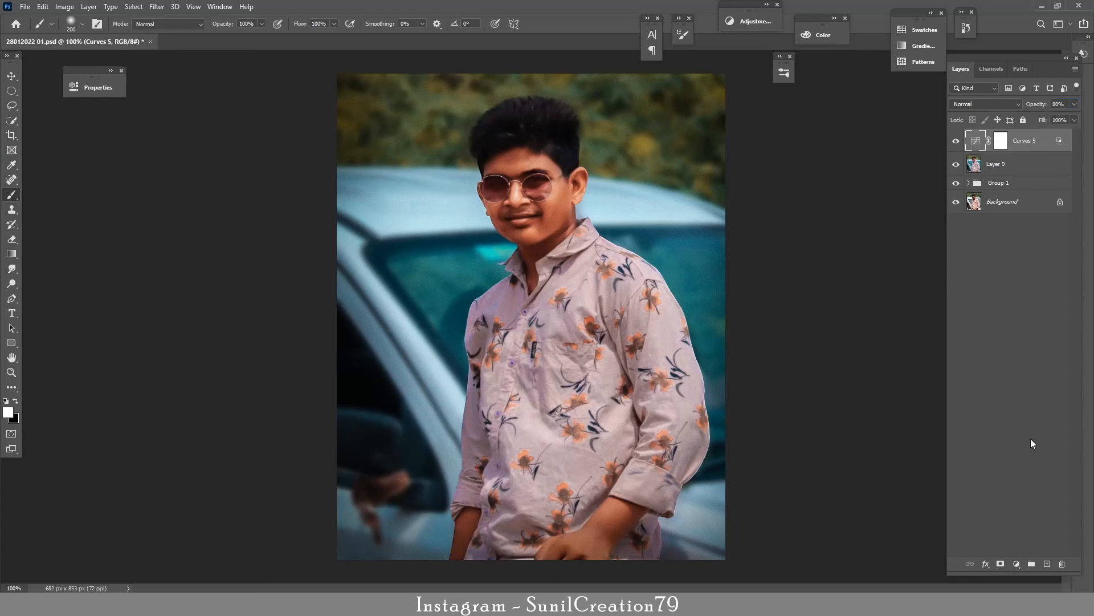
Step: Add a second Curves adjustment layer on top and raise its midtones to brighten the image
click(1016, 564)
click(977, 424)
drag(214, 203, 207, 198)
click(270, 82)
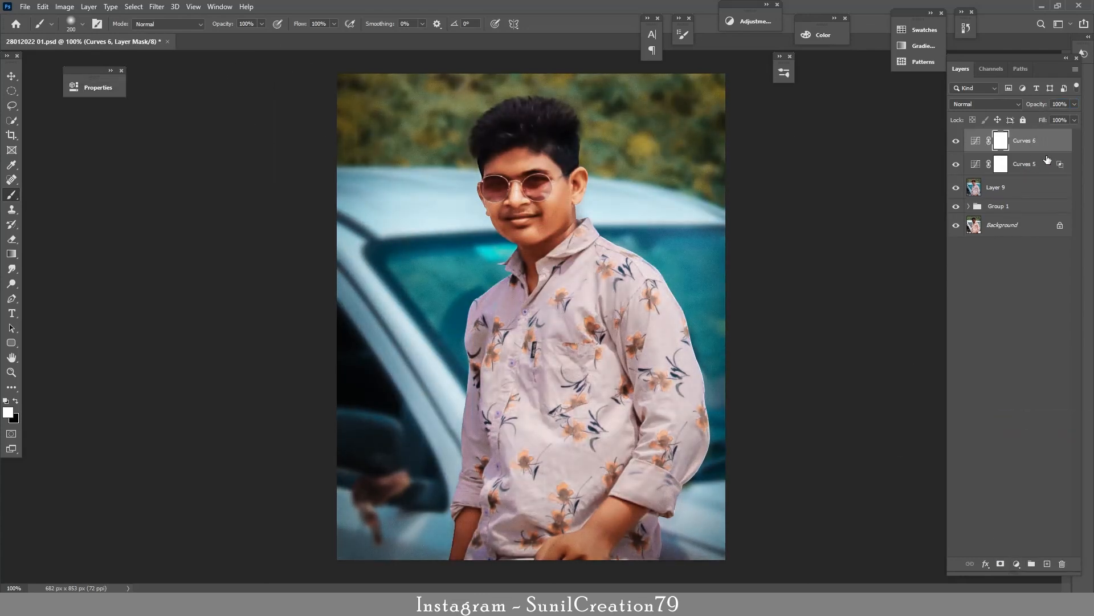
Step: Limit the brightening Curves layer to the lighter tones by splitting the black Underlying Layer slider in Blend If to 0 / 94
double_click(1047, 143)
drag(782, 361, 738, 390)
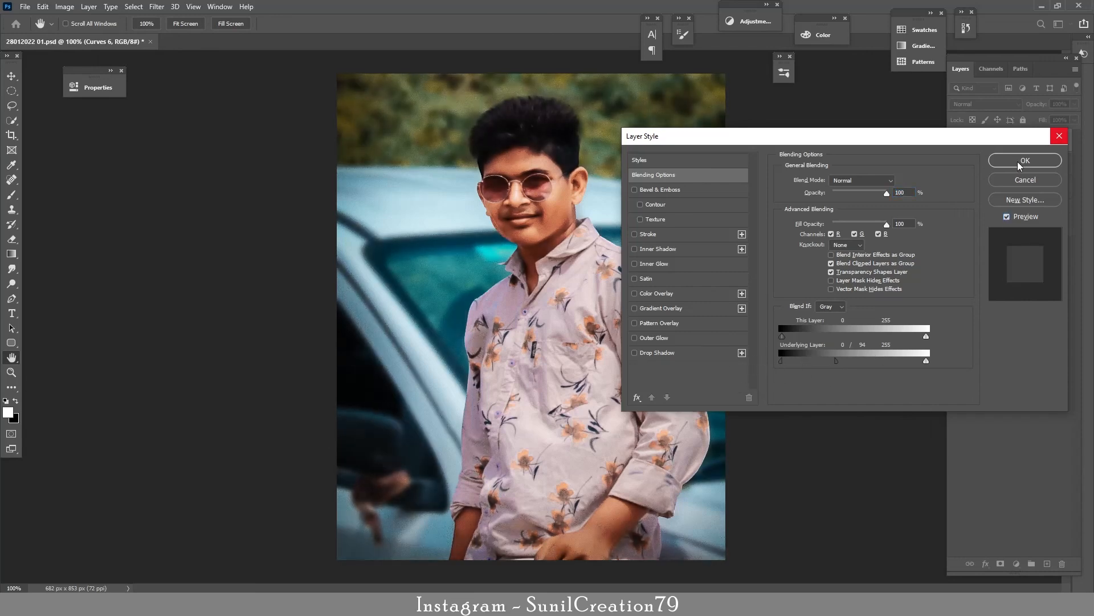
click(1024, 161)
Step: Compare the image with and without the brightening Curves layer, lower its opacity to 74%, and select its mask
click(956, 142)
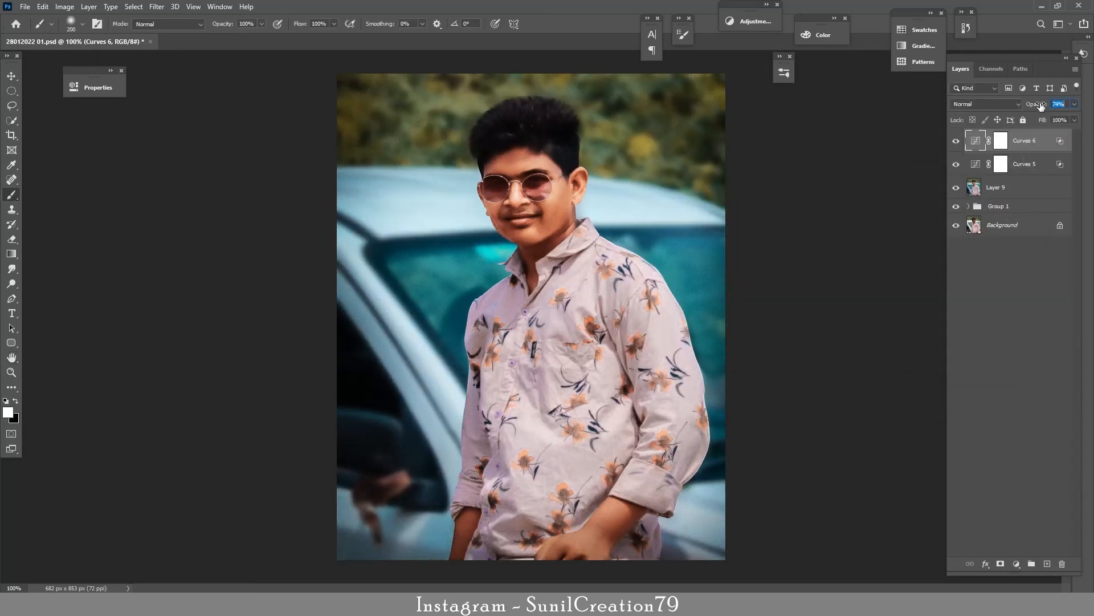
drag(1041, 106, 1040, 106)
click(1001, 140)
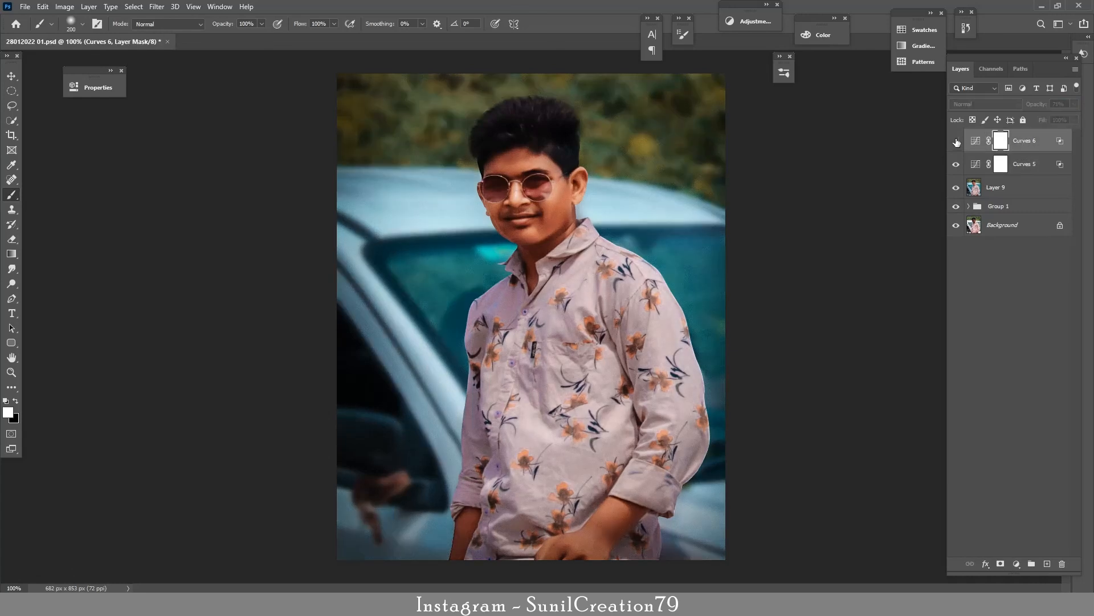
Step: Add a third Curves adjustment layer on top and move its white point slightly inward to lift the highlights
click(1016, 564)
click(1022, 415)
drag(271, 265, 266, 264)
click(269, 82)
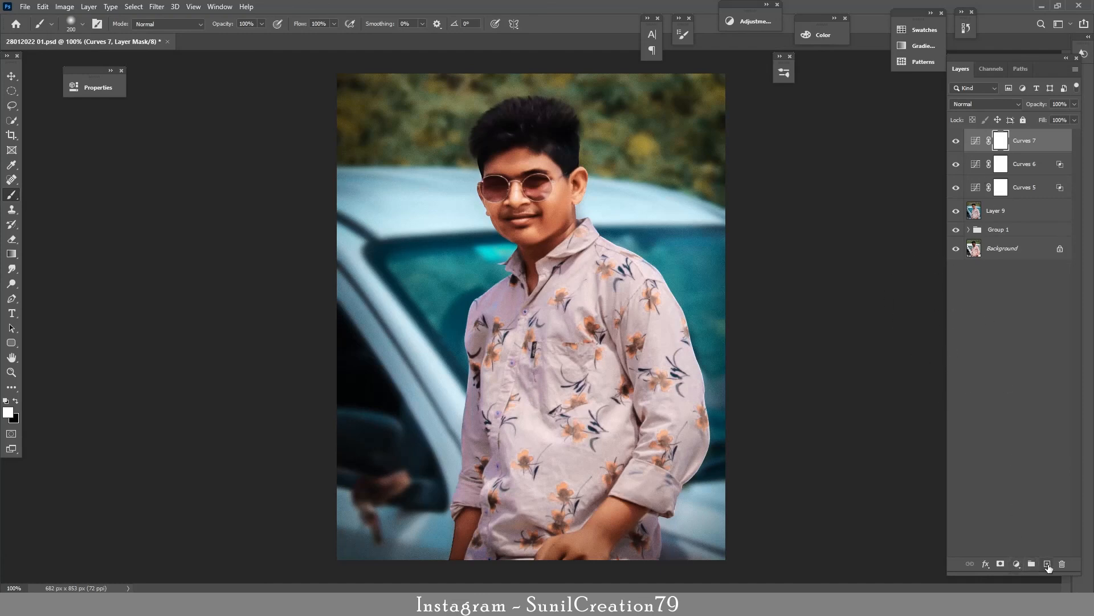
Step: Add an empty layer on top and choose the signature-shaped brush preset for the watermark
click(1047, 564)
click(71, 24)
double_click(35, 112)
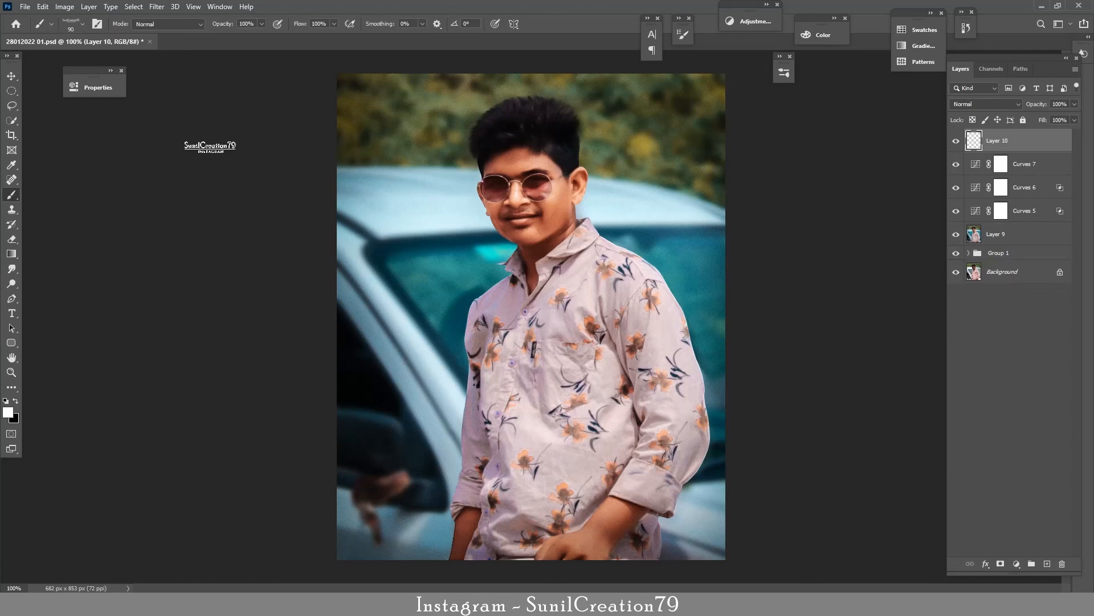